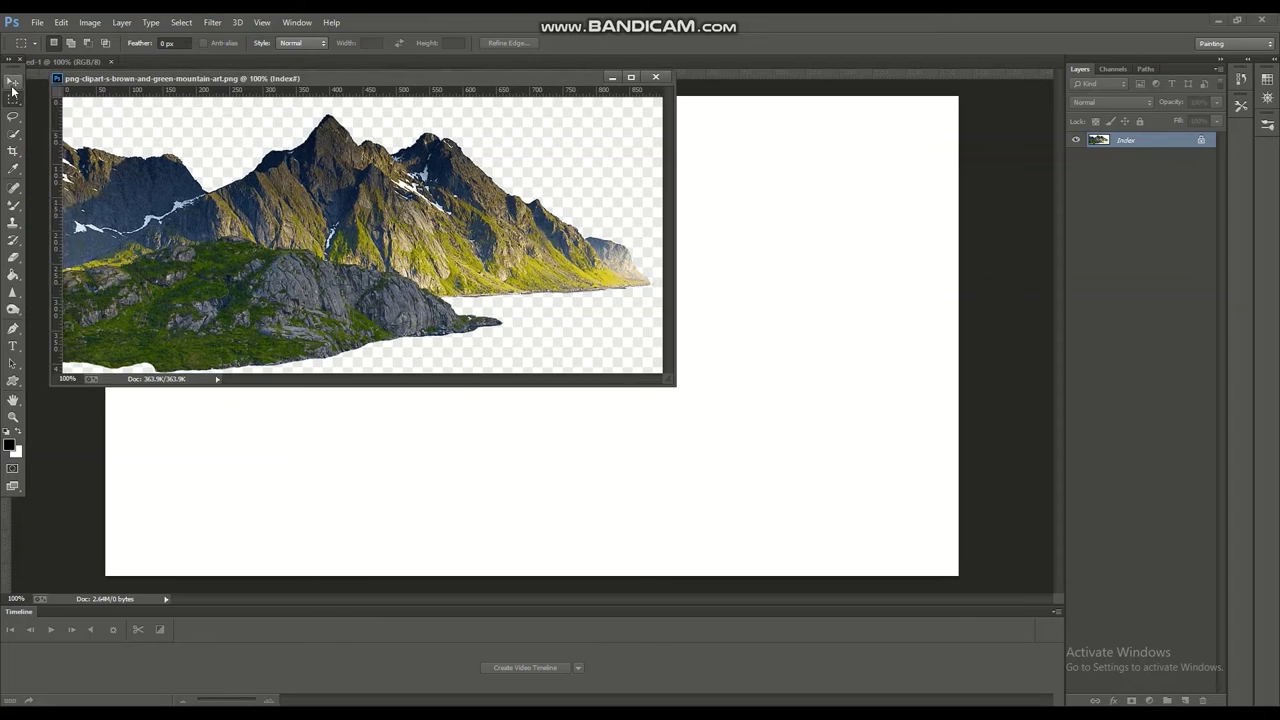
Select the mountain cutout with the Magic Wand and drag it into the blank canvas's left side.
key("w")
right_click(13, 133)
key("v")
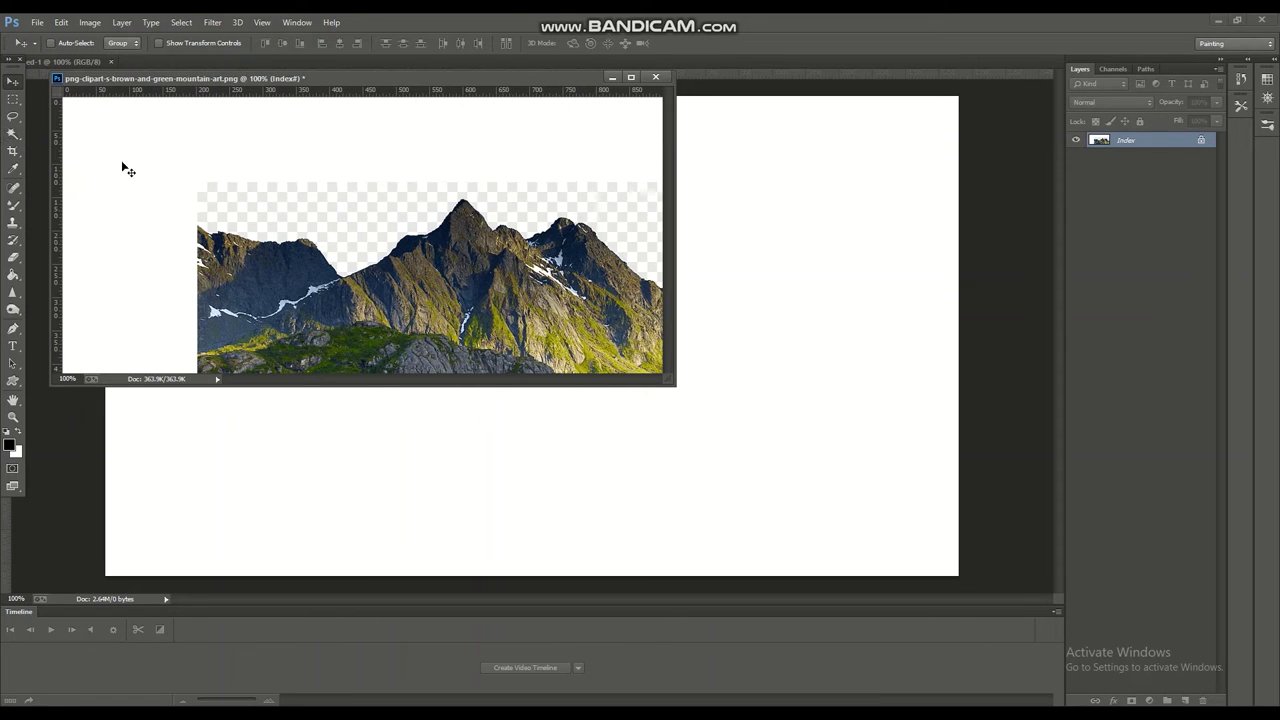
left_click_drag(123, 166, 22, 127)
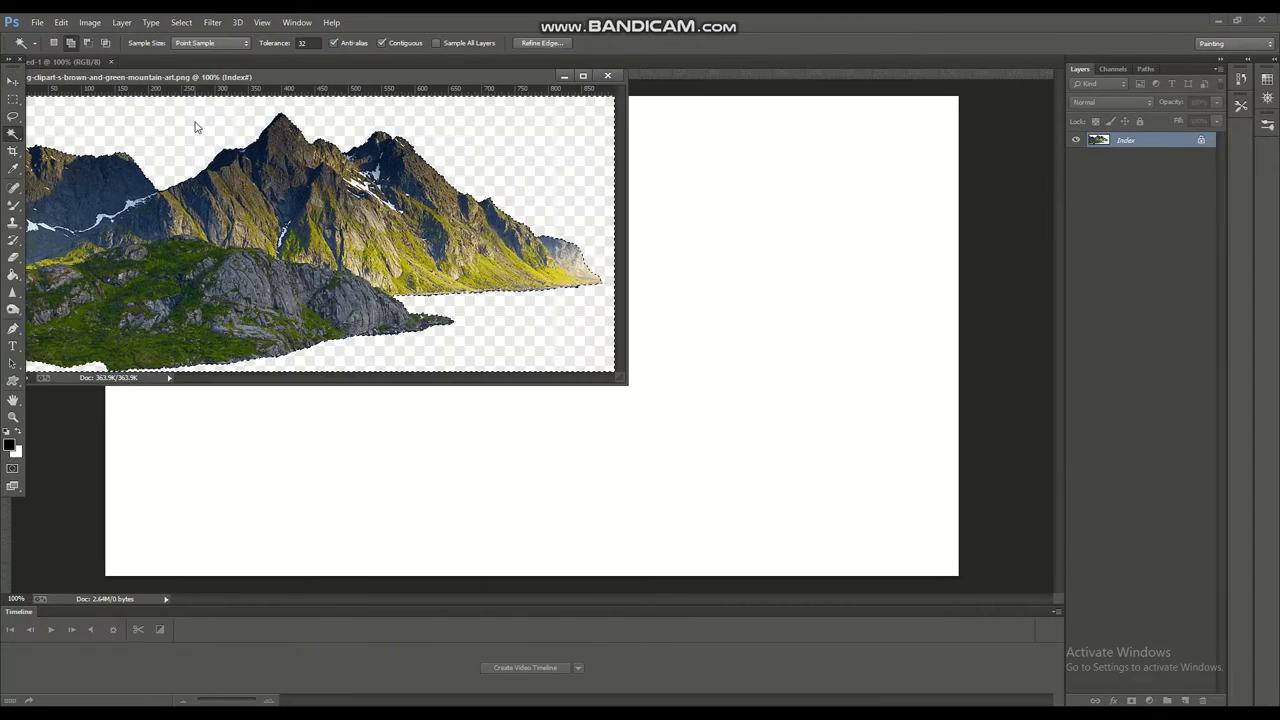
left_click(195, 123)
key("v")
mouse_move(300, 270)
left_mouse_down()
mouse_move(522, 371)
mouse_move(397, 400)
mouse_move(653, 354)
left_mouse_up()
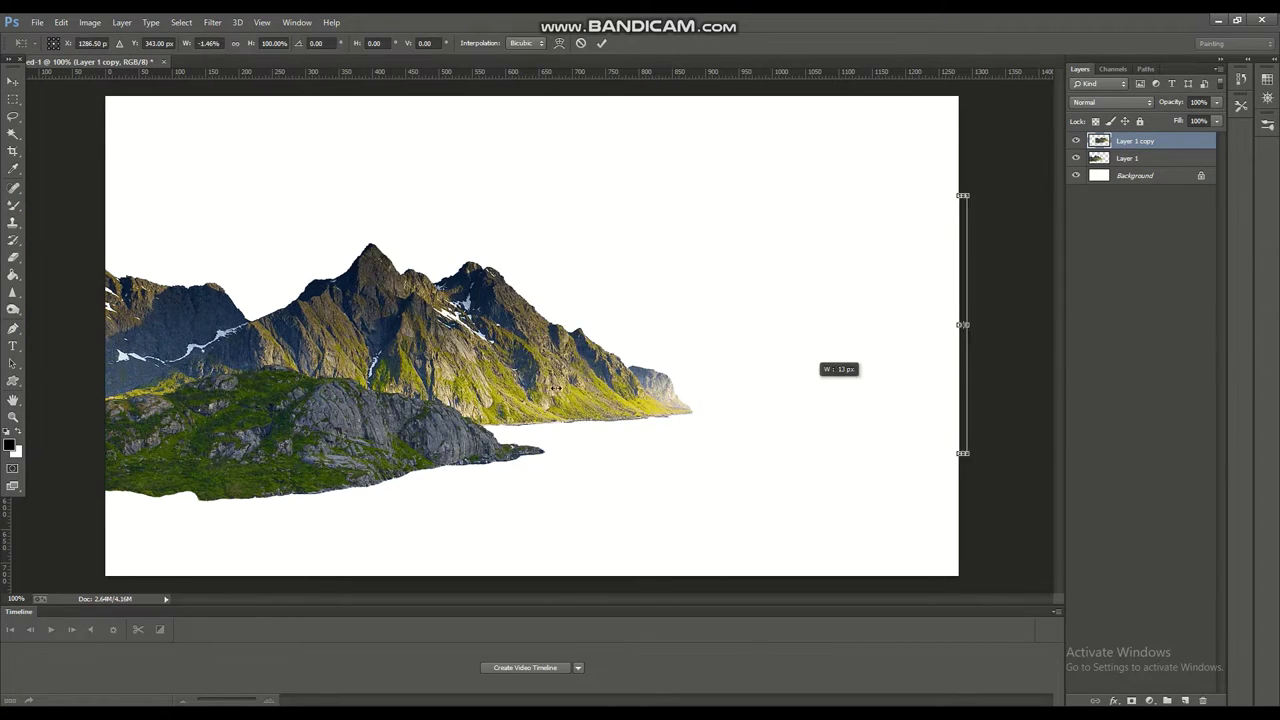
Try flipping a mountain copy vertically and horizontally, then cancel and remove the copy.
key("ctrl+t")
right_click(506, 370)
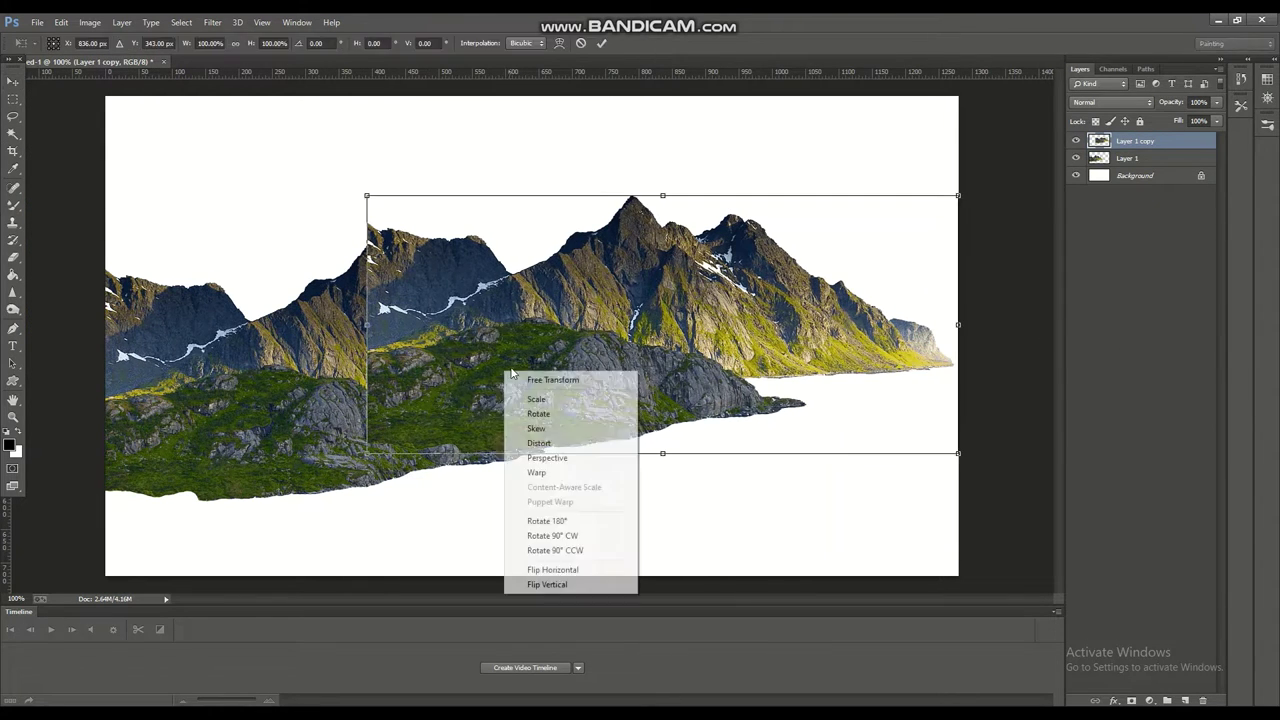
left_click(545, 584)
key("ctrl+z")
right_click(571, 340)
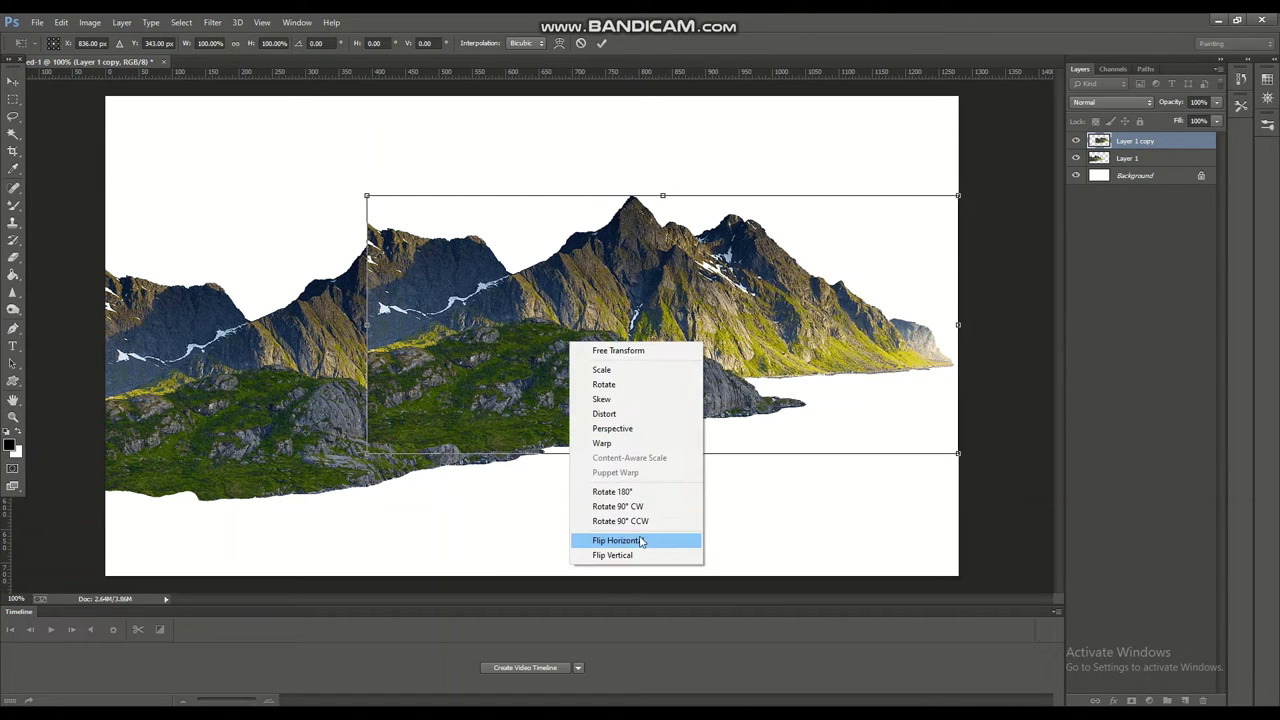
left_click(642, 540)
mouse_move(708, 325)
left_mouse_down()
mouse_move(940, 455)
mouse_move(912, 428)
left_mouse_up()
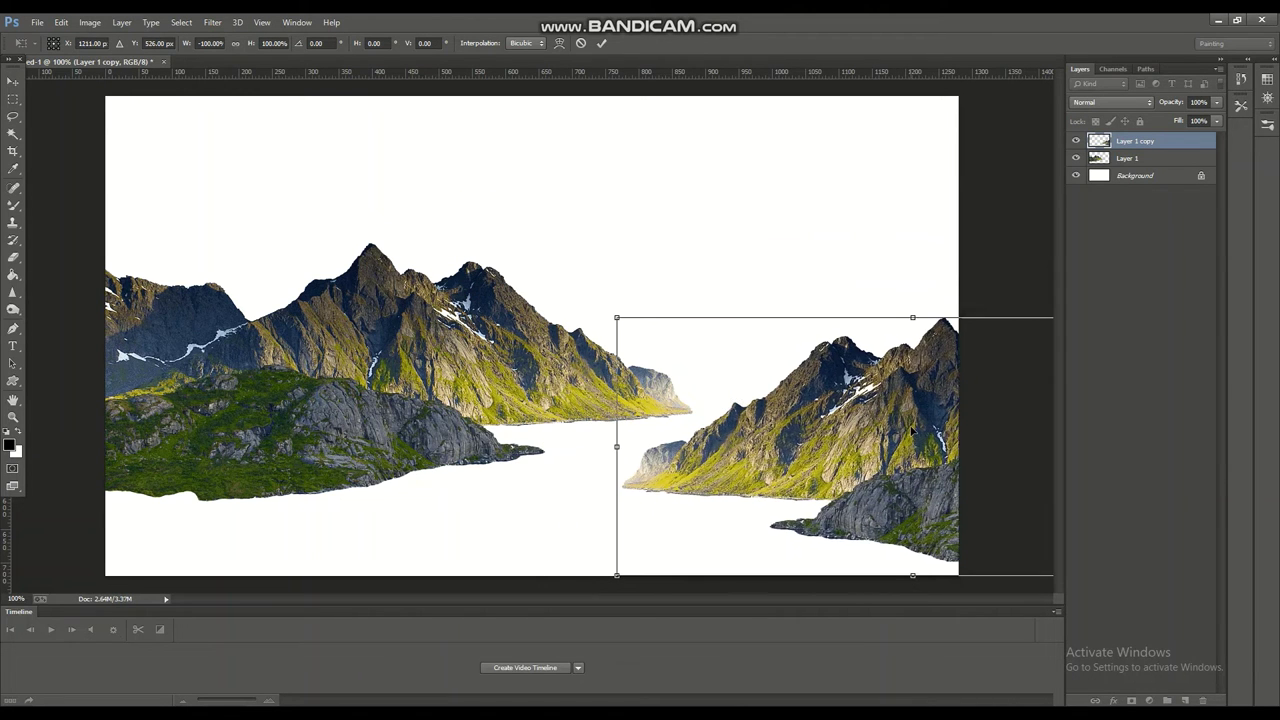
key("Escape")
key("ctrl+z")
left_click(212, 22)
Darken the mountain in Camera Raw: exposure -0.75, highlights -100, lower whites, yellow luminance -49.
left_click(240, 97)
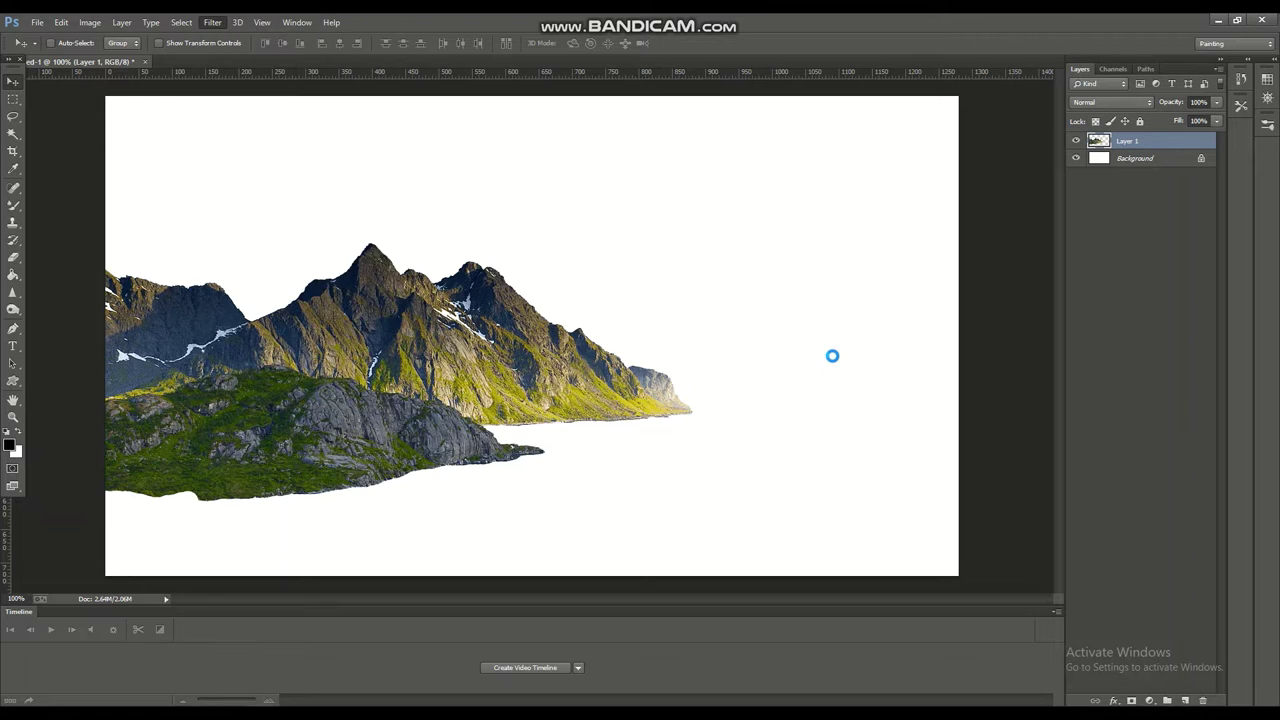
left_click_drag(978, 334, 966, 334)
left_click_drag(978, 395, 990, 395)
left_click_drag(978, 374, 898, 374)
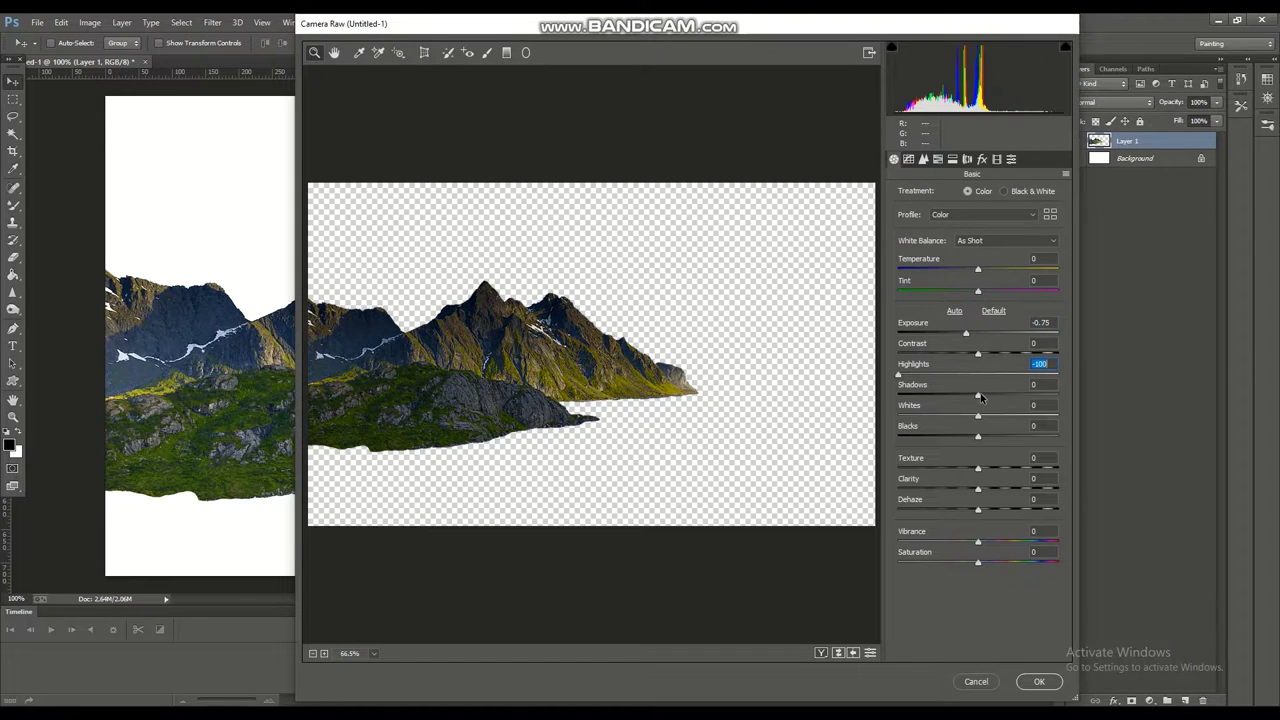
mouse_move(978, 415)
left_mouse_down()
mouse_move(898, 415)
mouse_move(968, 438)
left_mouse_up()
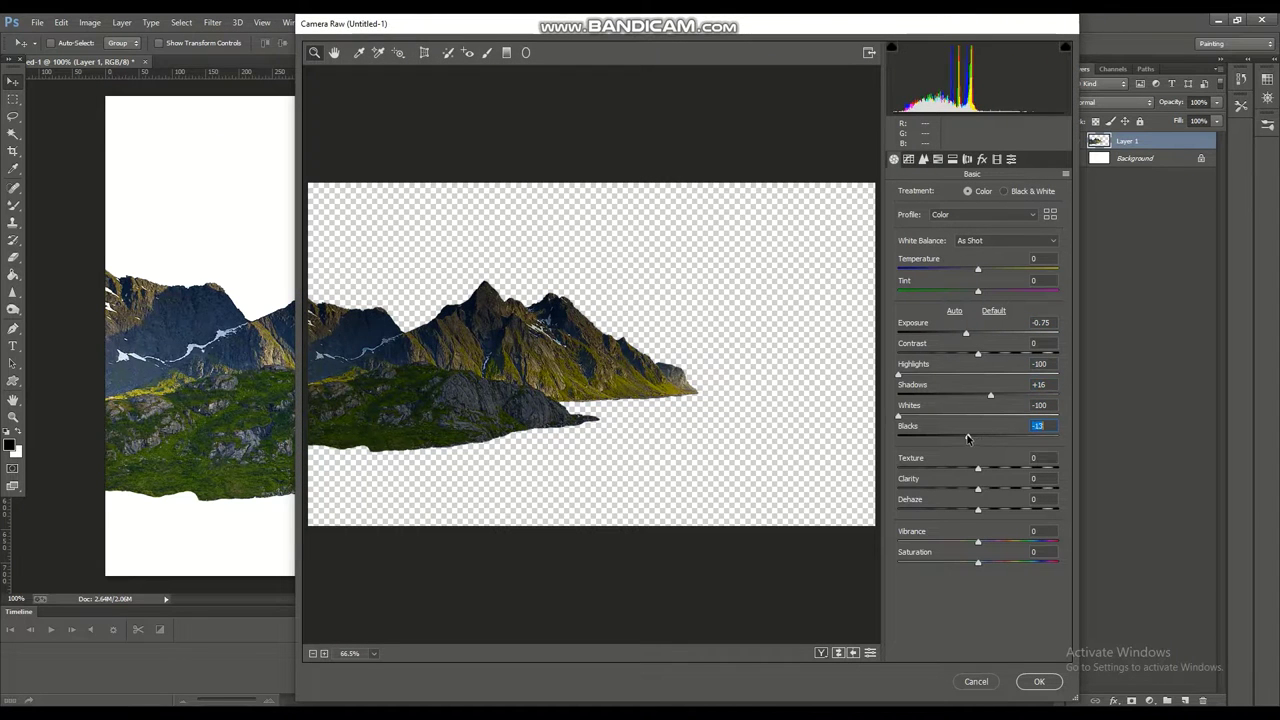
left_click(938, 159)
left_click_drag(978, 280, 938, 280)
left_click(1039, 681)
Duplicate the mountain layer, flip the copy horizontally, and place it at the lower right.
key("ctrl+j")
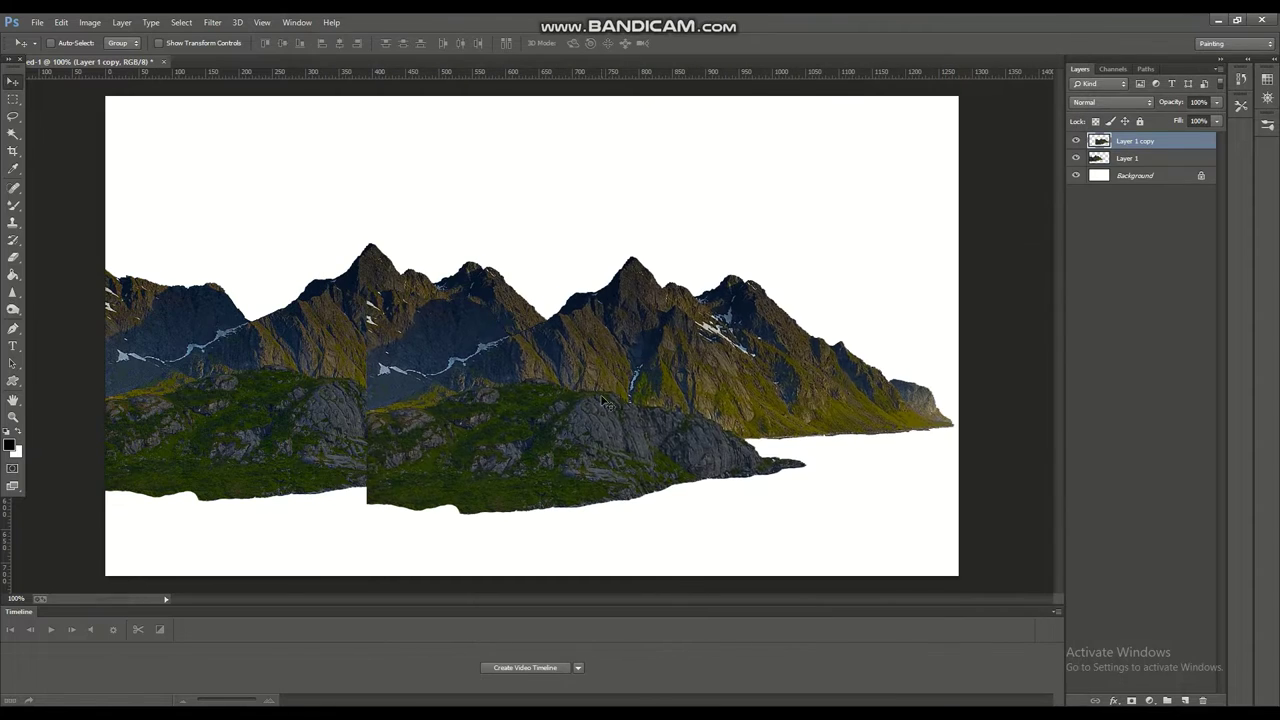
key("ctrl+t")
right_click(596, 366)
left_click(650, 560)
left_click_drag(785, 439, 995, 505)
key("Return")
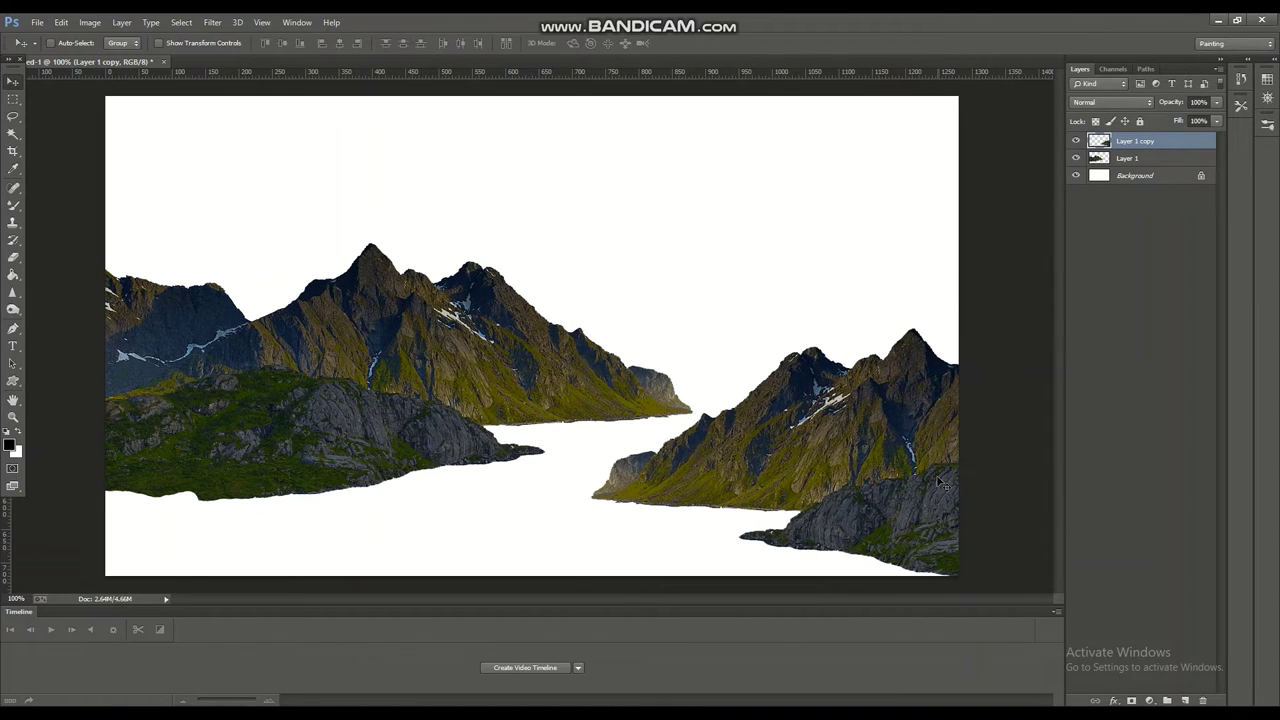
Open the image1 sea photo from Desktop > Graphic Items and drag it into the main document.
key("ctrl+o")
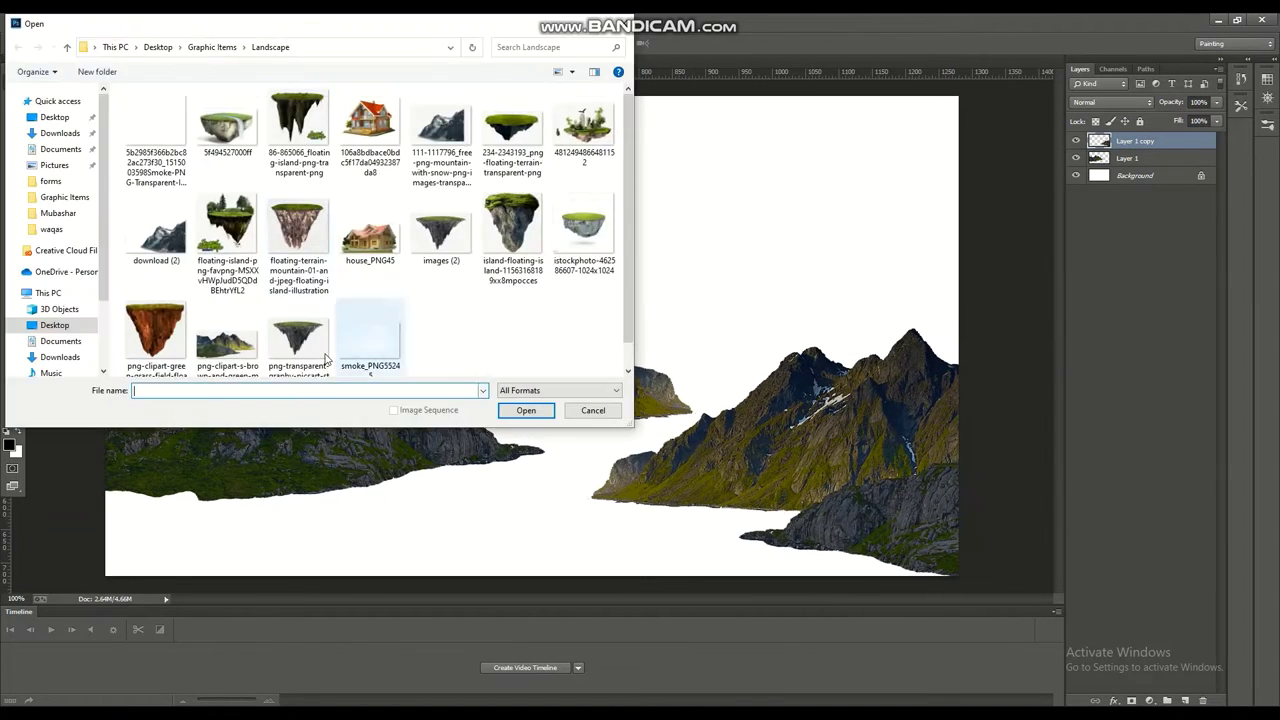
left_click(54, 117)
left_click(65, 197)
scroll(300, 250, "down", 10)
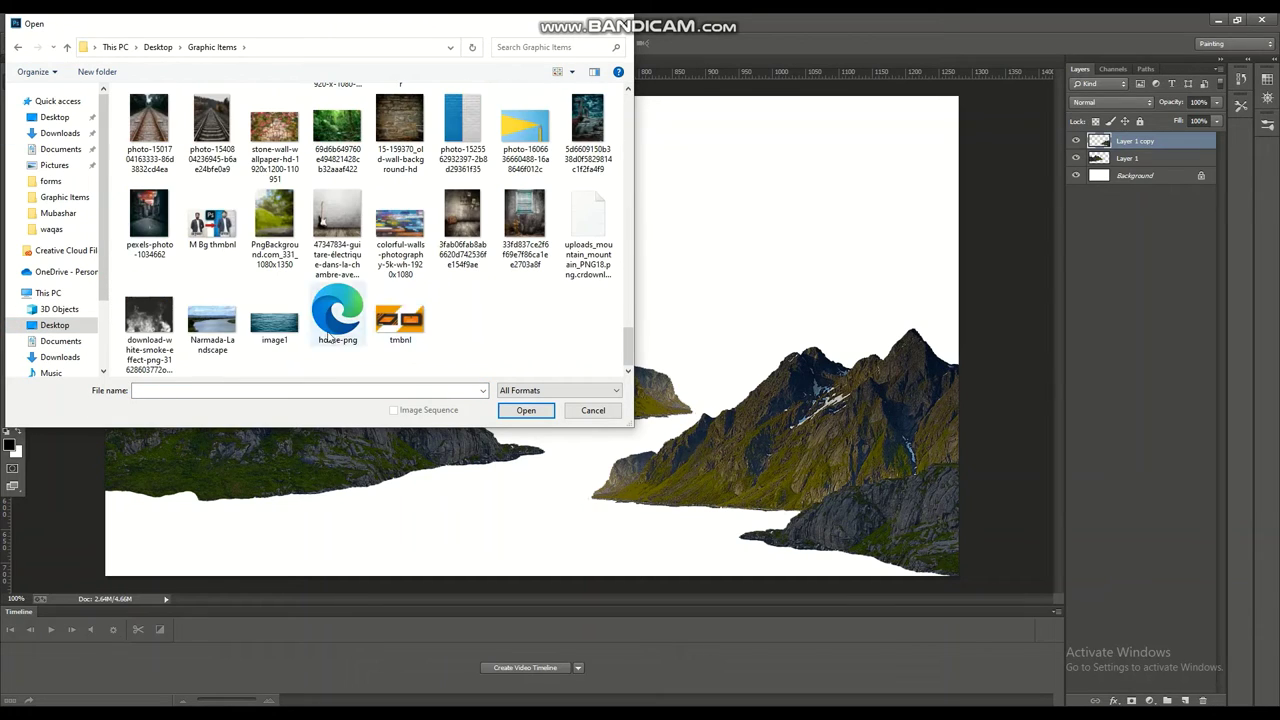
left_click(289, 341)
right_click(289, 341)
left_click(300, 247)
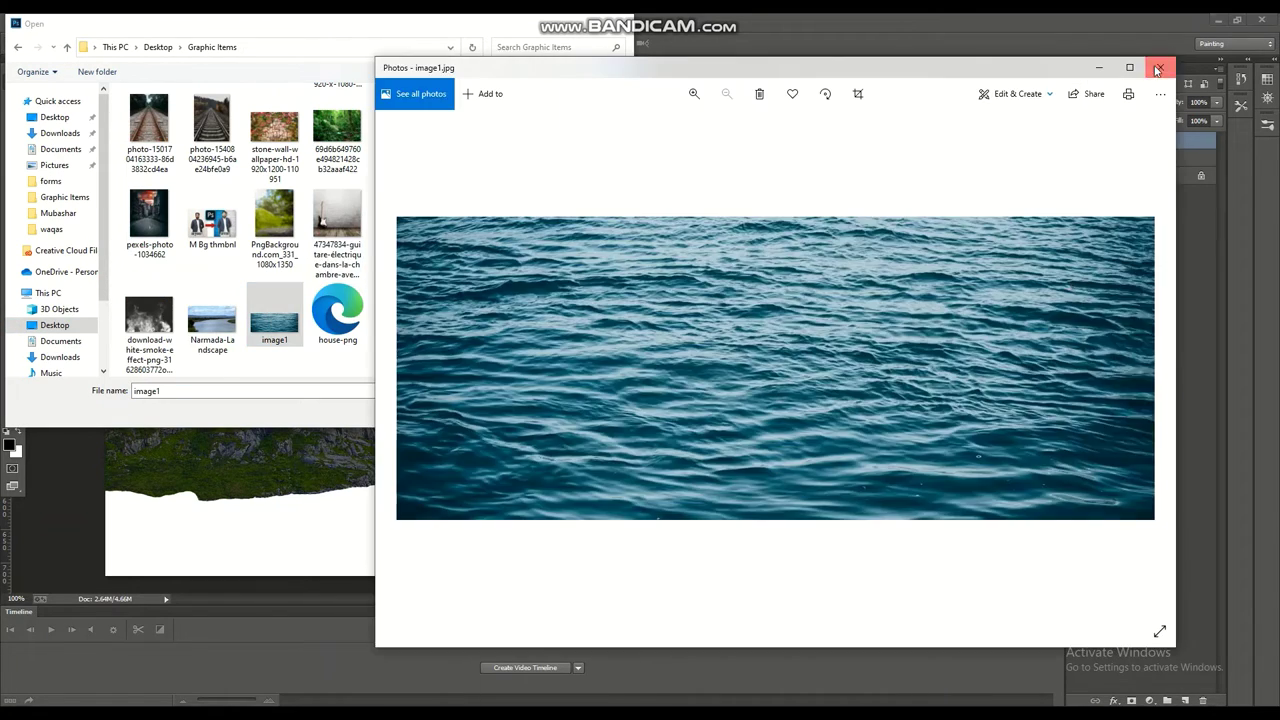
key("alt+F4")
scroll(495, 296, "up", 5)
scroll(495, 296, "up", 3)
left_click(526, 410)
mouse_move(332, 300)
left_mouse_down()
mouse_move(573, 286)
mouse_move(607, 309)
left_mouse_up()
key("ctrl+t")
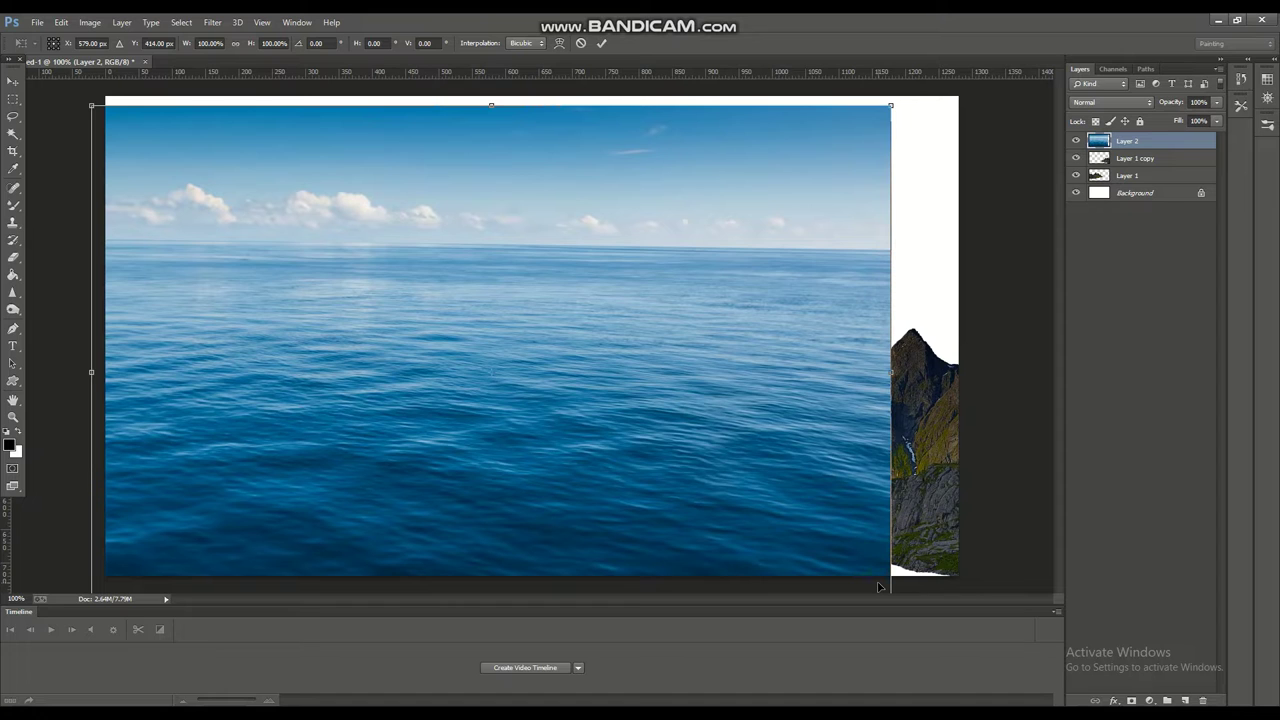
Move Layer 2 beneath the mountain layers, scale it to fill the canvas, and add empty Layer 3.
left_click_drag(1130, 141, 1130, 184)
left_click_drag(713, 401, 734, 387)
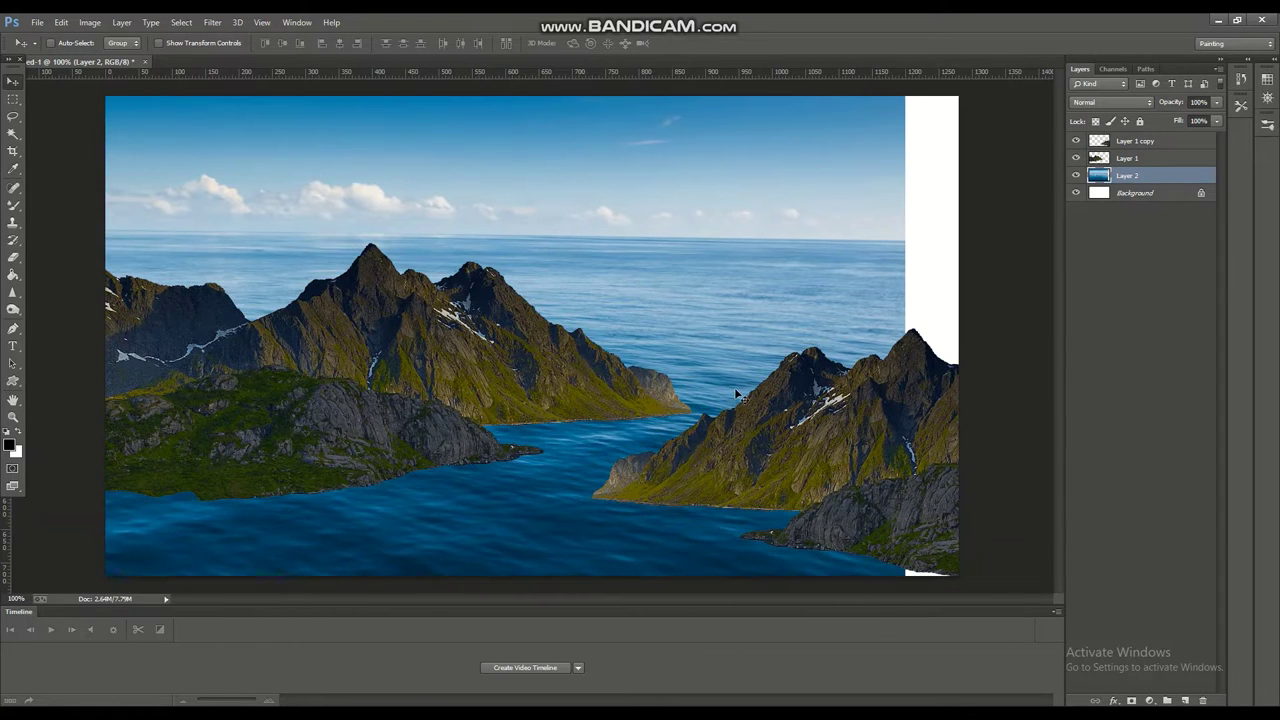
key("ctrl+minus")
left_click_drag(647, 465, 869, 546)
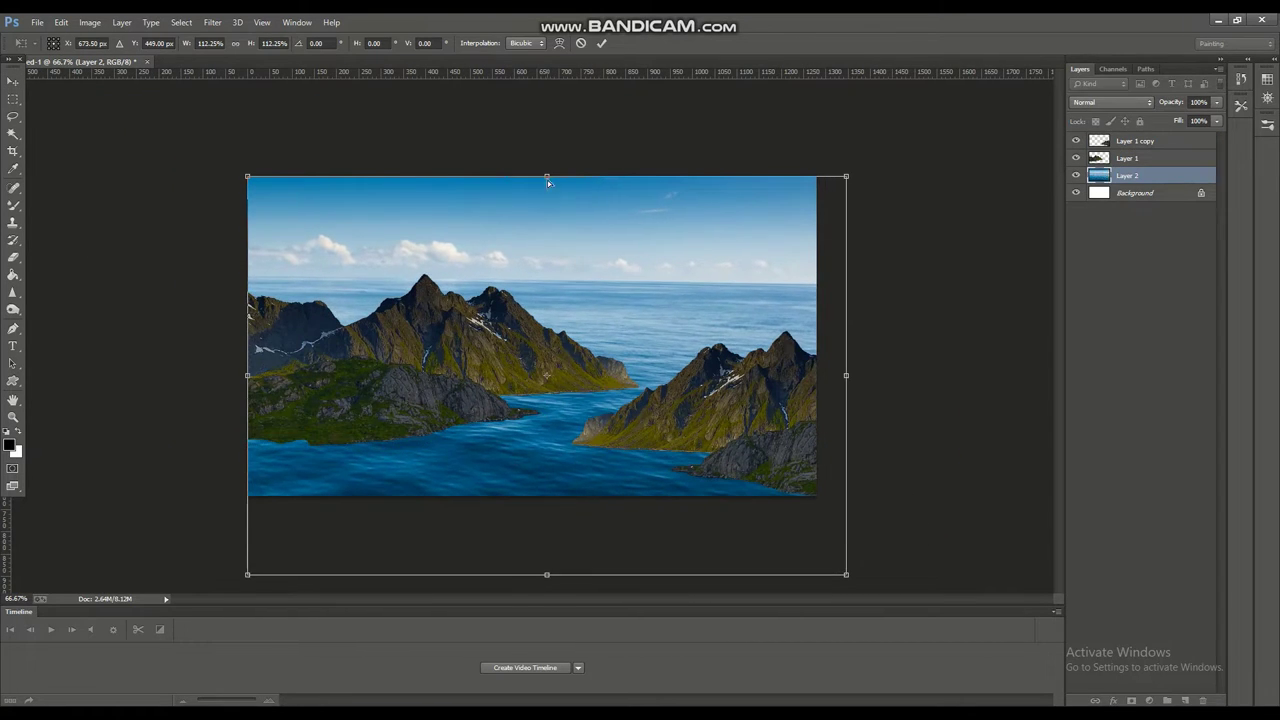
mouse_move(547, 178)
left_mouse_down()
mouse_move(548, 200)
mouse_move(549, 106)
mouse_move(540, 176)
left_mouse_up()
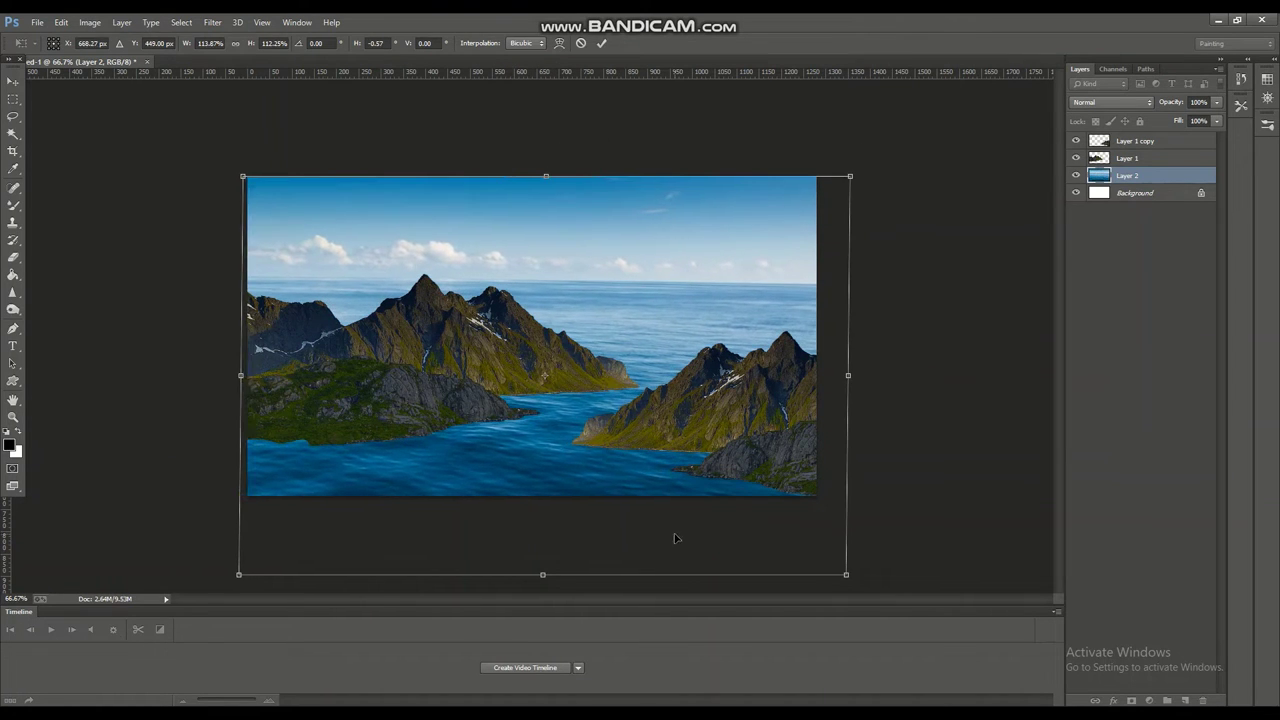
left_click_drag(847, 574, 835, 569)
key("Return")
left_click(1185, 700)
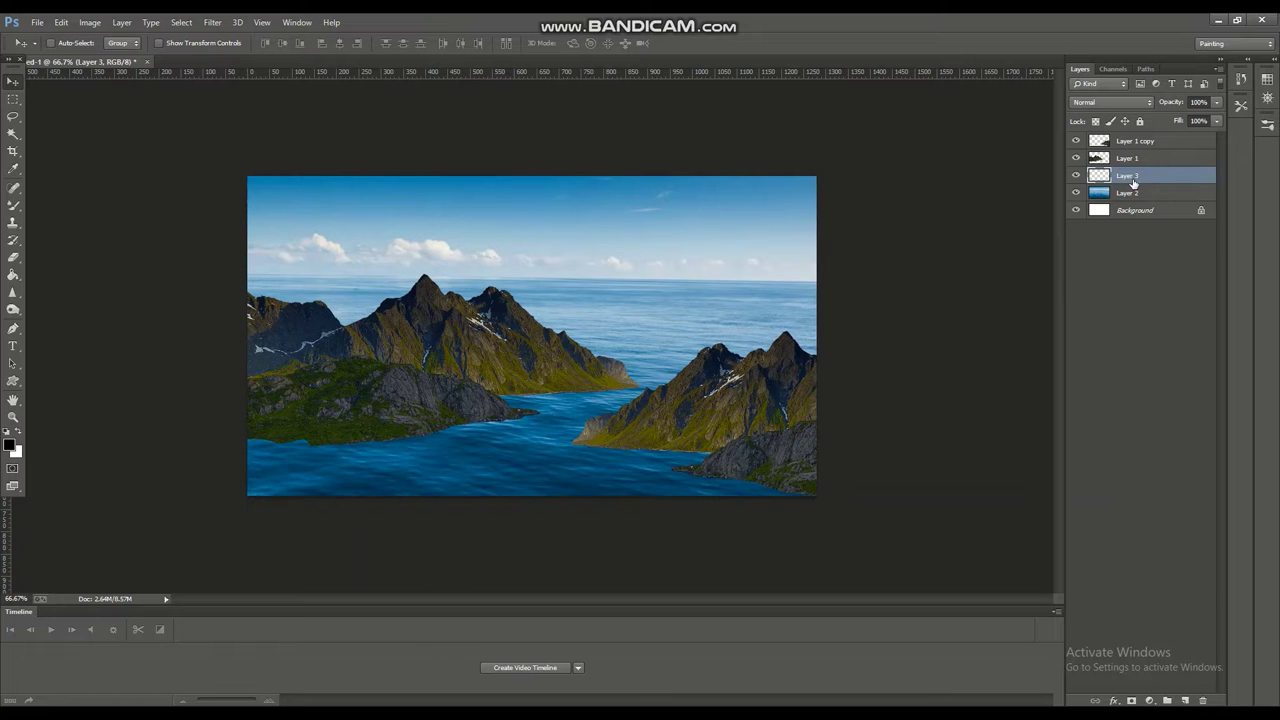
Brush a dark shadow along the shorelines on Layer 3 and set its blend mode to Hue.
left_click(13, 205)
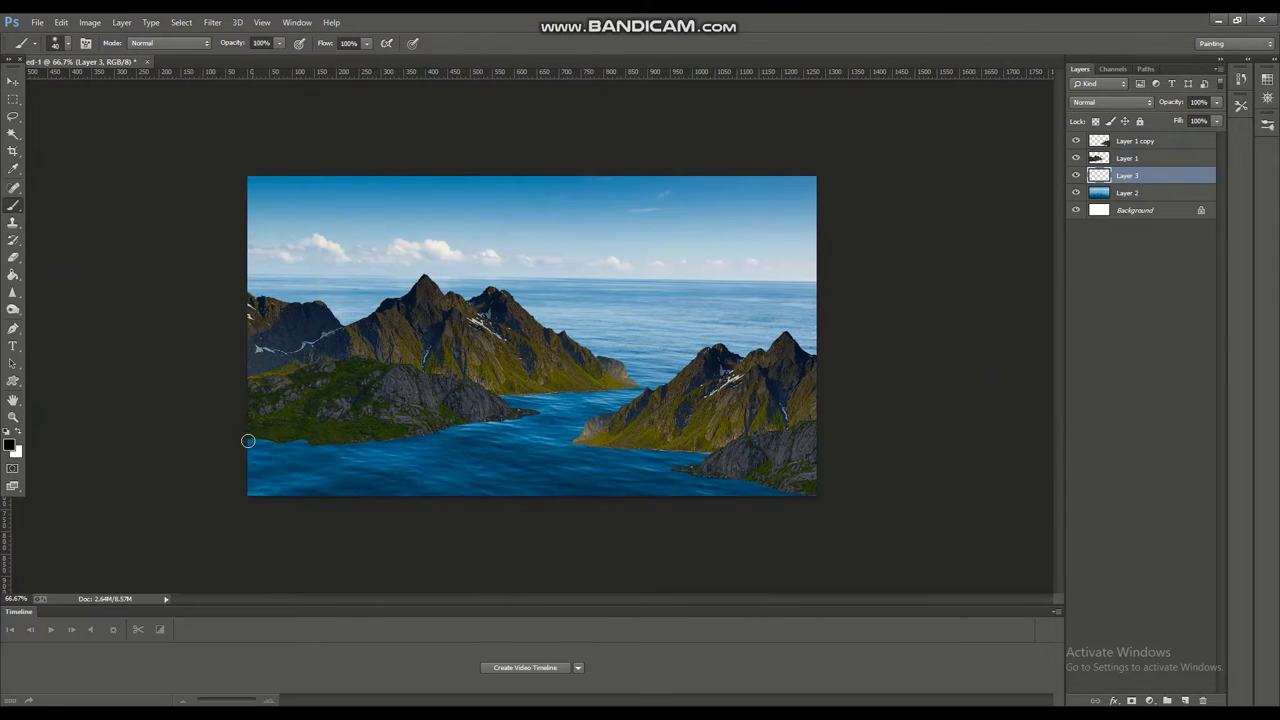
left_click_drag(368, 438, 533, 413)
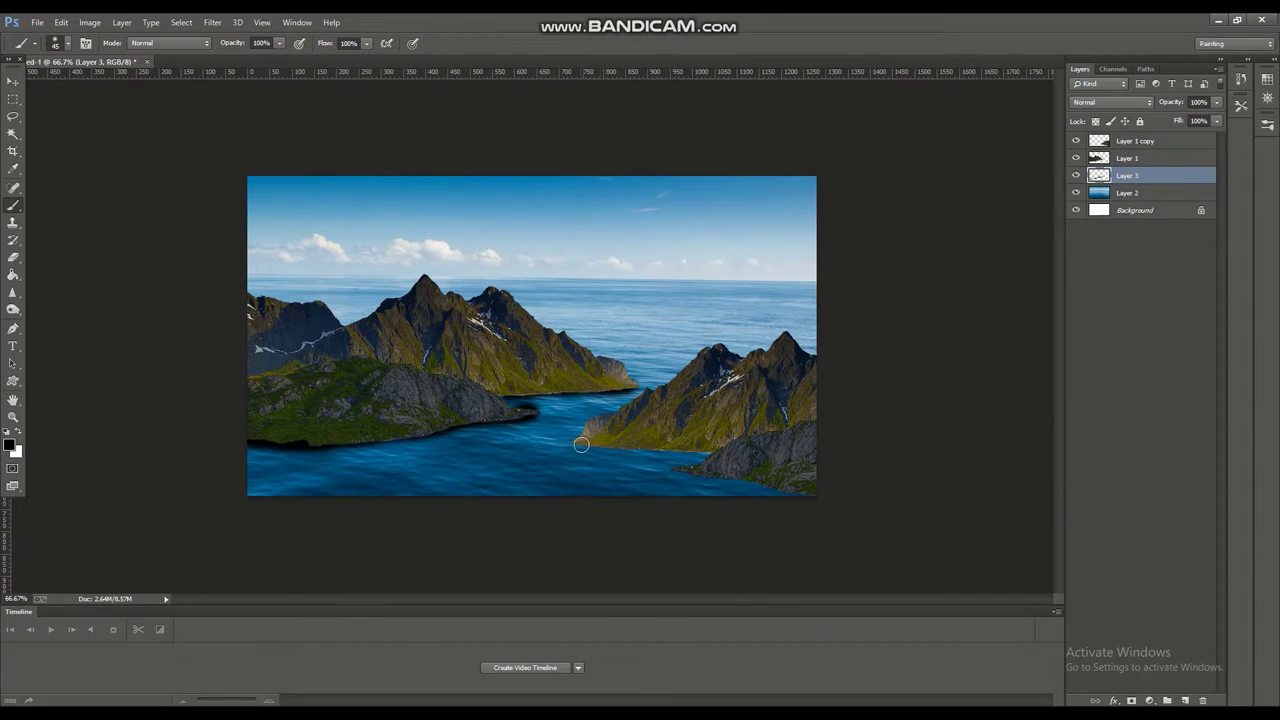
left_click(1110, 102)
left_click(1091, 242)
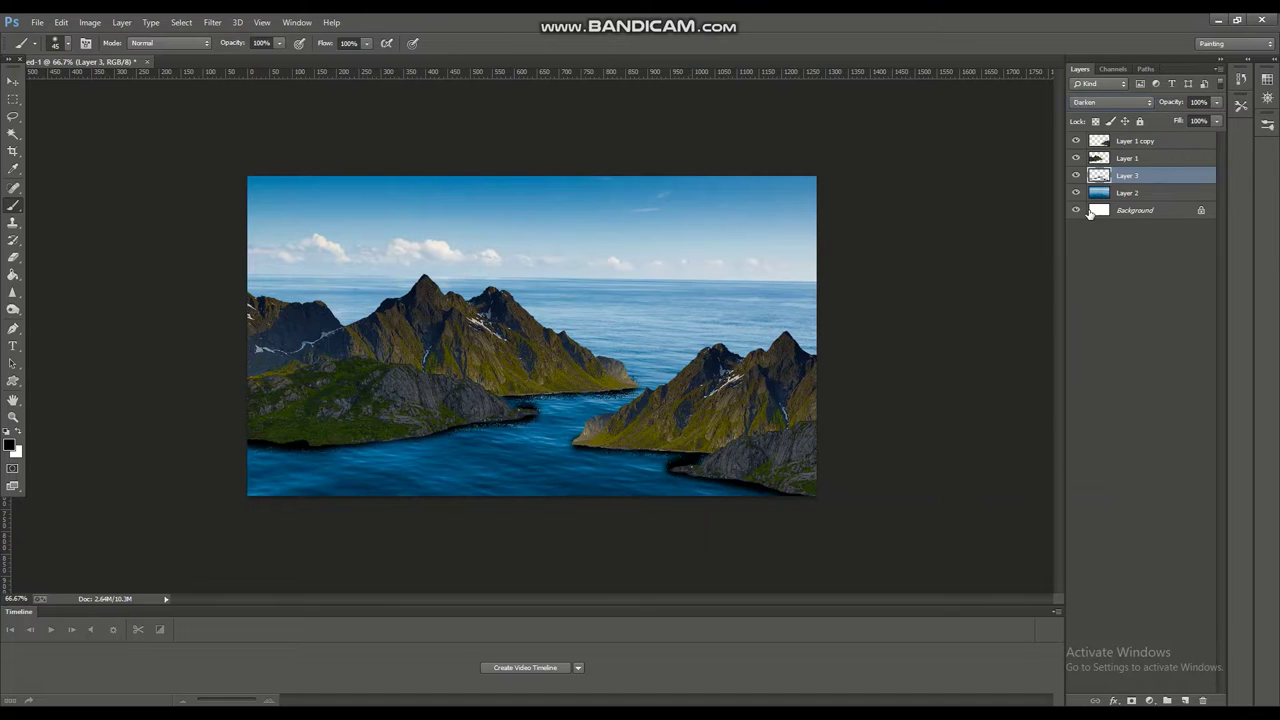
key("Down")
key("Down")
key("Down")
key("Down")
key("Down")
key("Down")
key("Down")
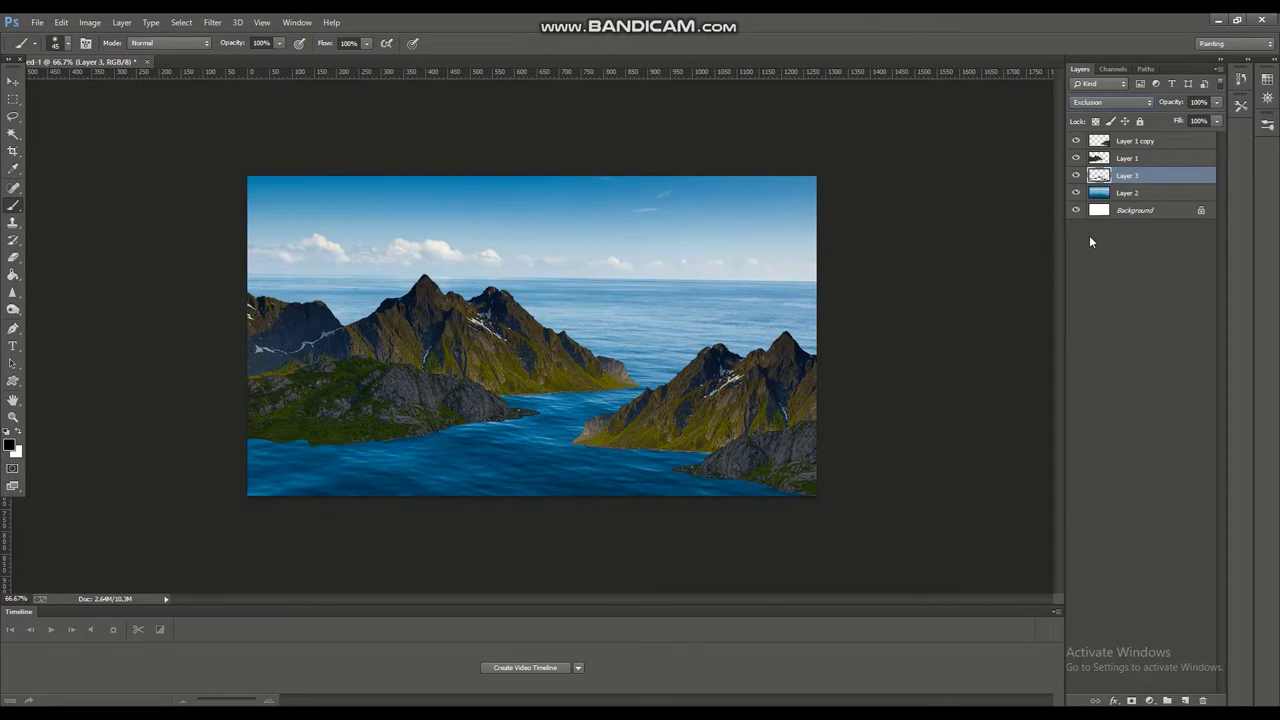
key("Down")
key("Down")
key("Down")
Switch to the Eraser, adjust its size, and zoom in to refine the shading.
key("e")
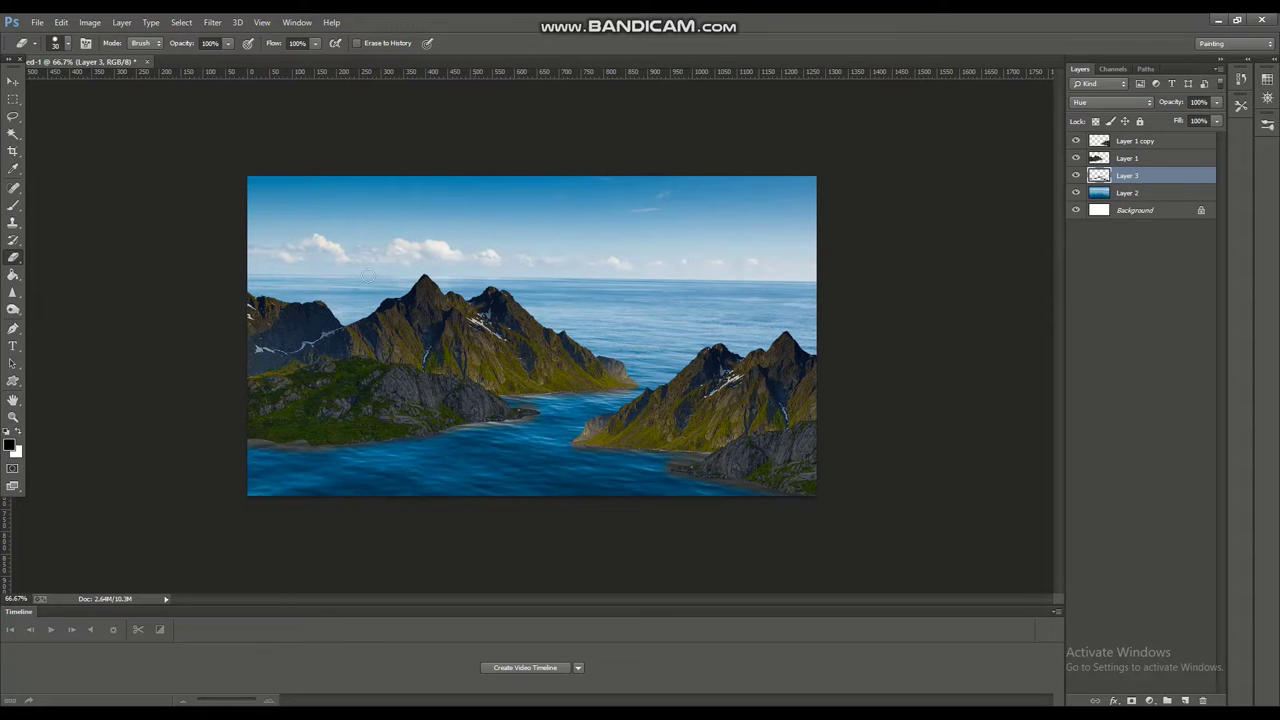
left_click(67, 43)
left_click(67, 43)
key("ctrl+plus")
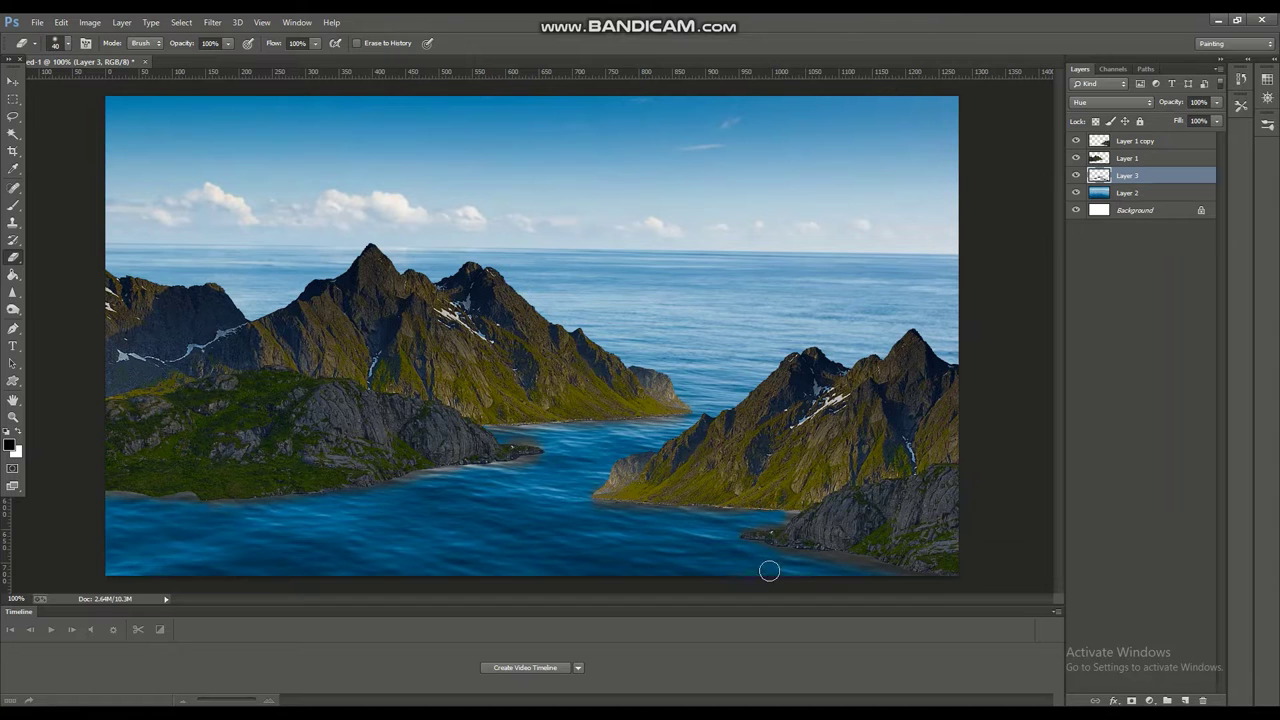
key("ctrl+minus")
key("ctrl+minus")
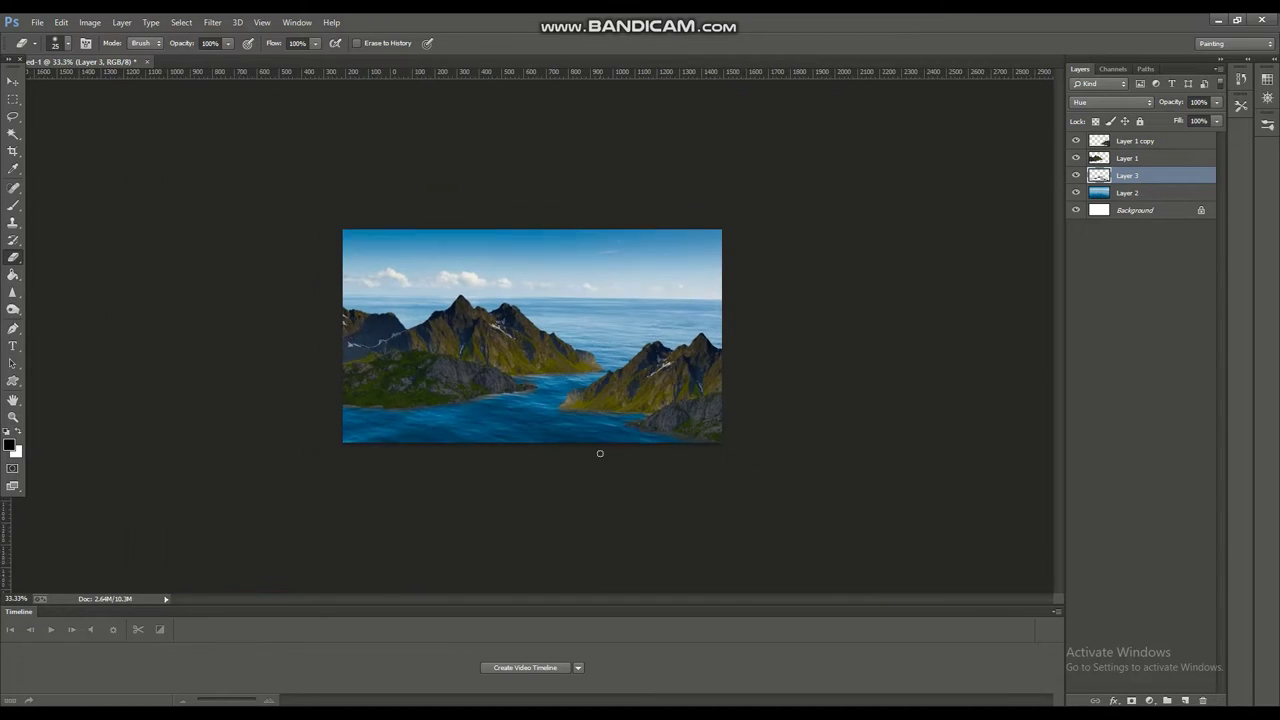
Apply a 15 px Tilt-Shift blur to Layer 2 with the focus band moved down over the water.
left_click(1127, 192)
left_click(212, 22)
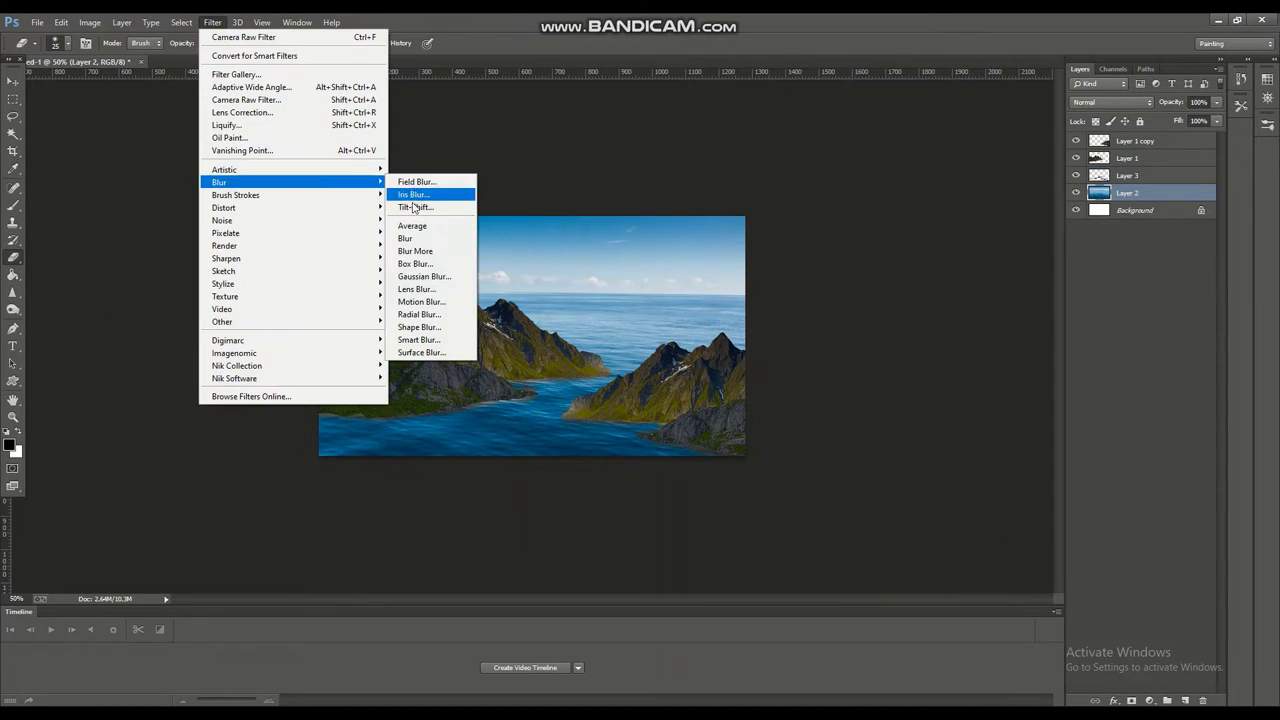
left_click(420, 208)
left_click_drag(567, 390, 571, 484)
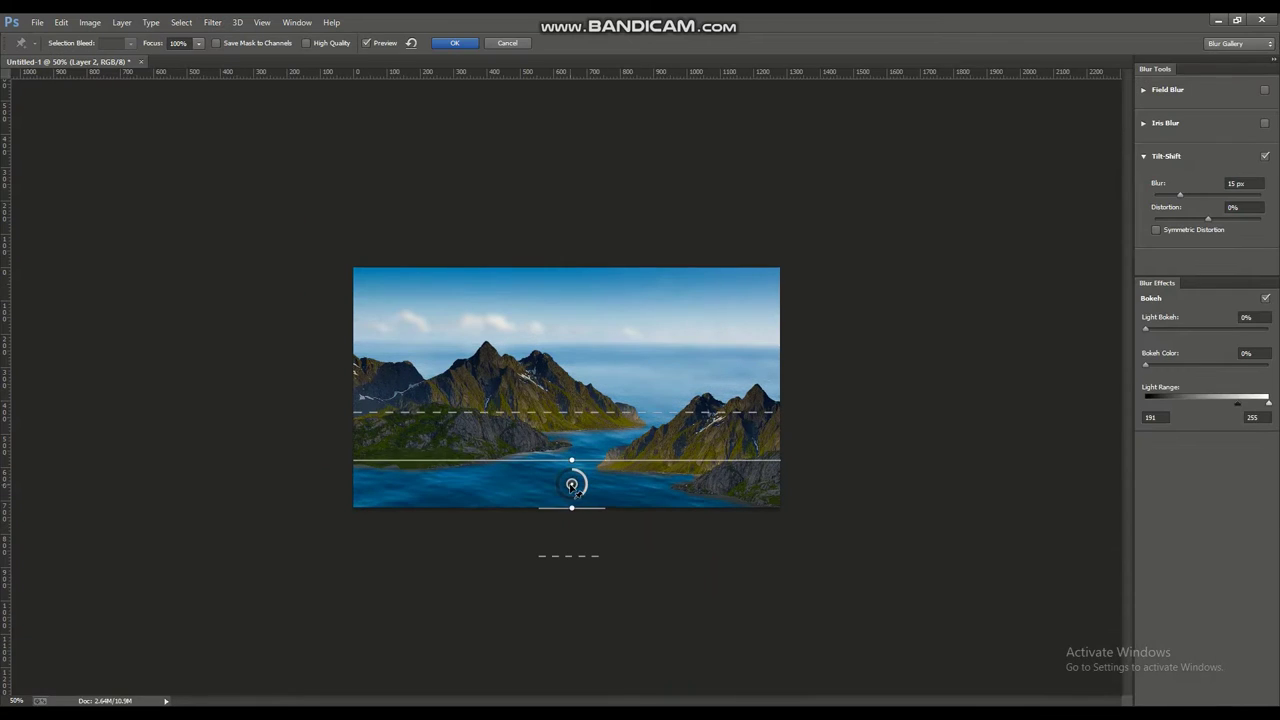
left_click(1176, 196)
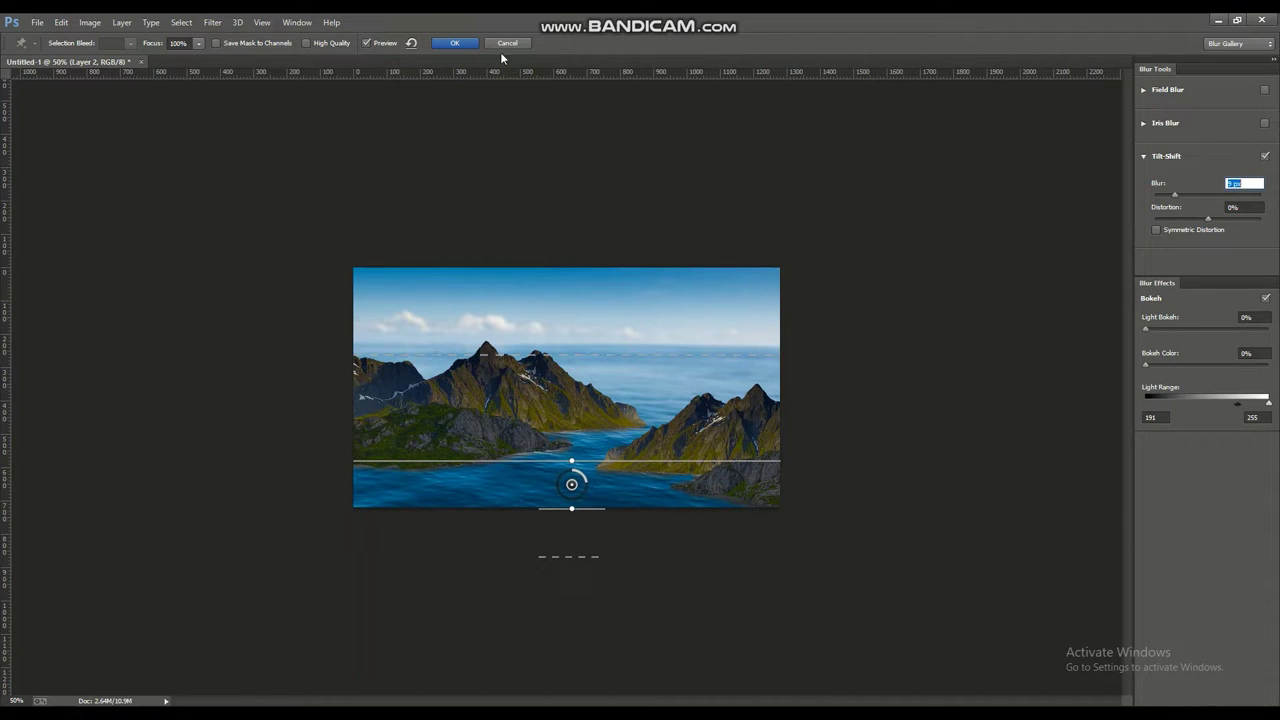
left_click(455, 43)
left_click(1135, 141)
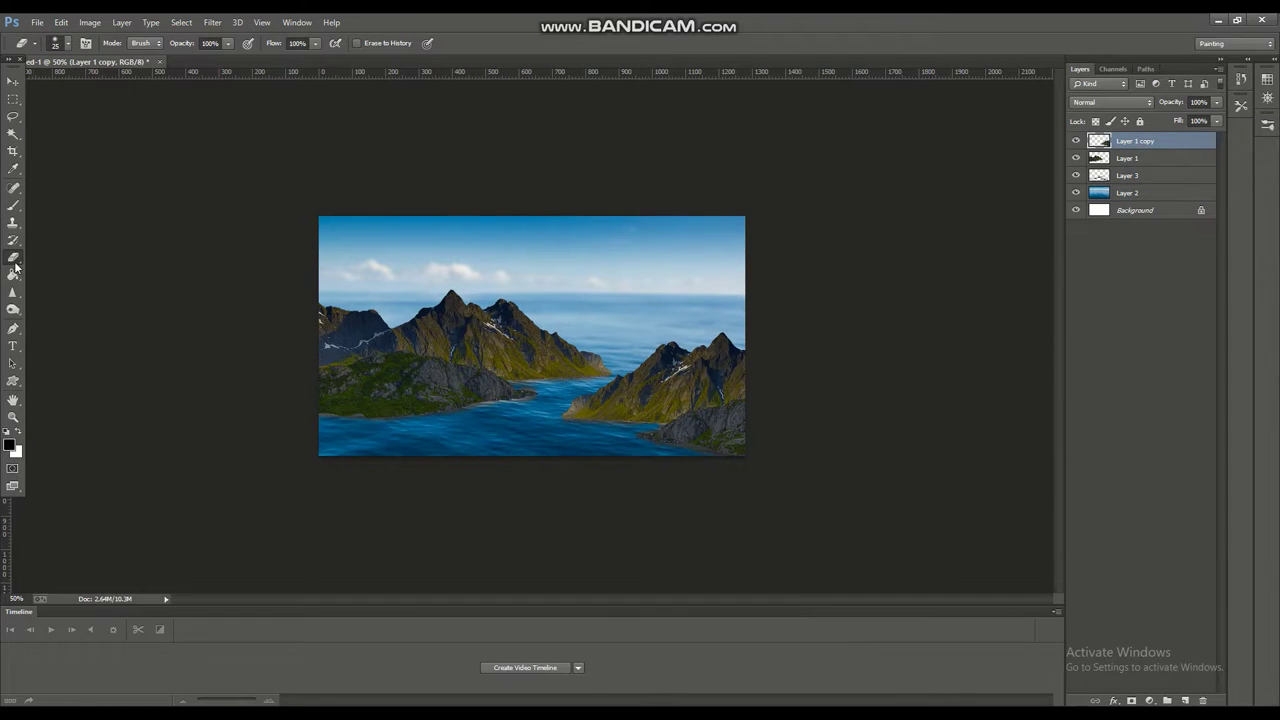
left_click(55, 43)
Erase the shorelines on Layer 1 copy and Layer 3 with a 25 px eraser, then zoom to 66.7%.
key("ctrl+plus")
key("ctrl+plus")
scroll(1060, 400, "down", 2)
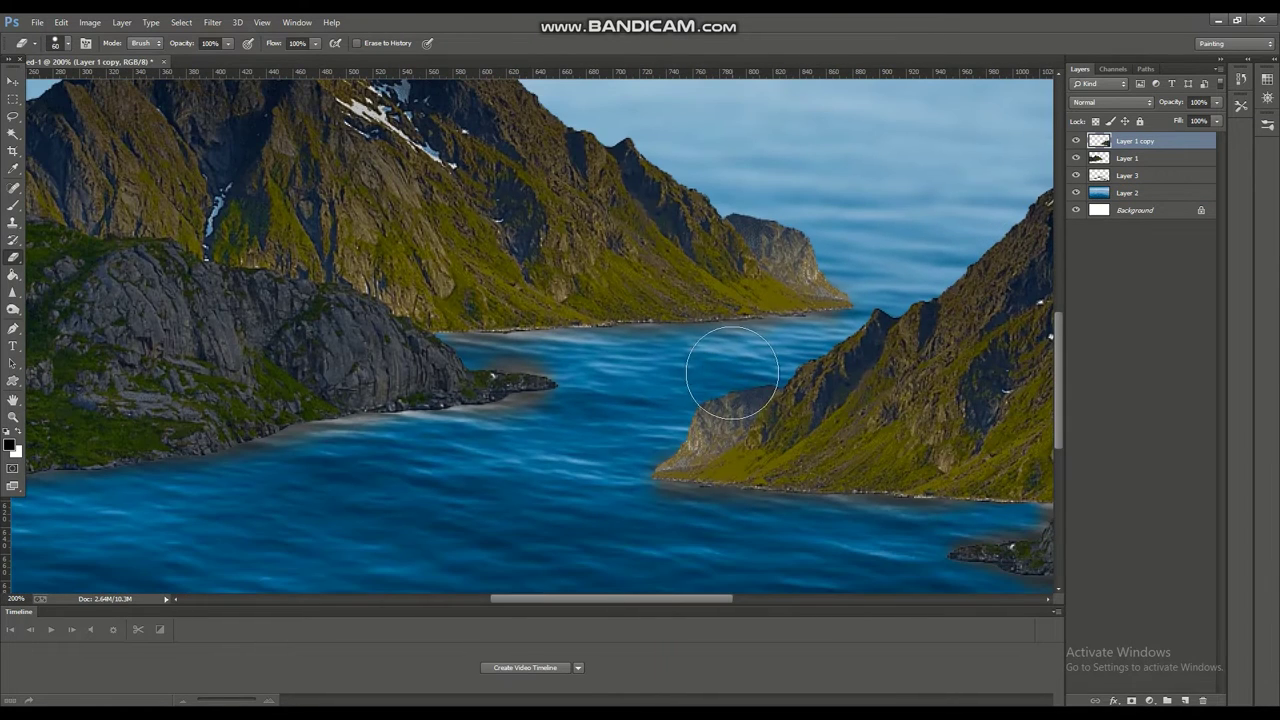
key("b")
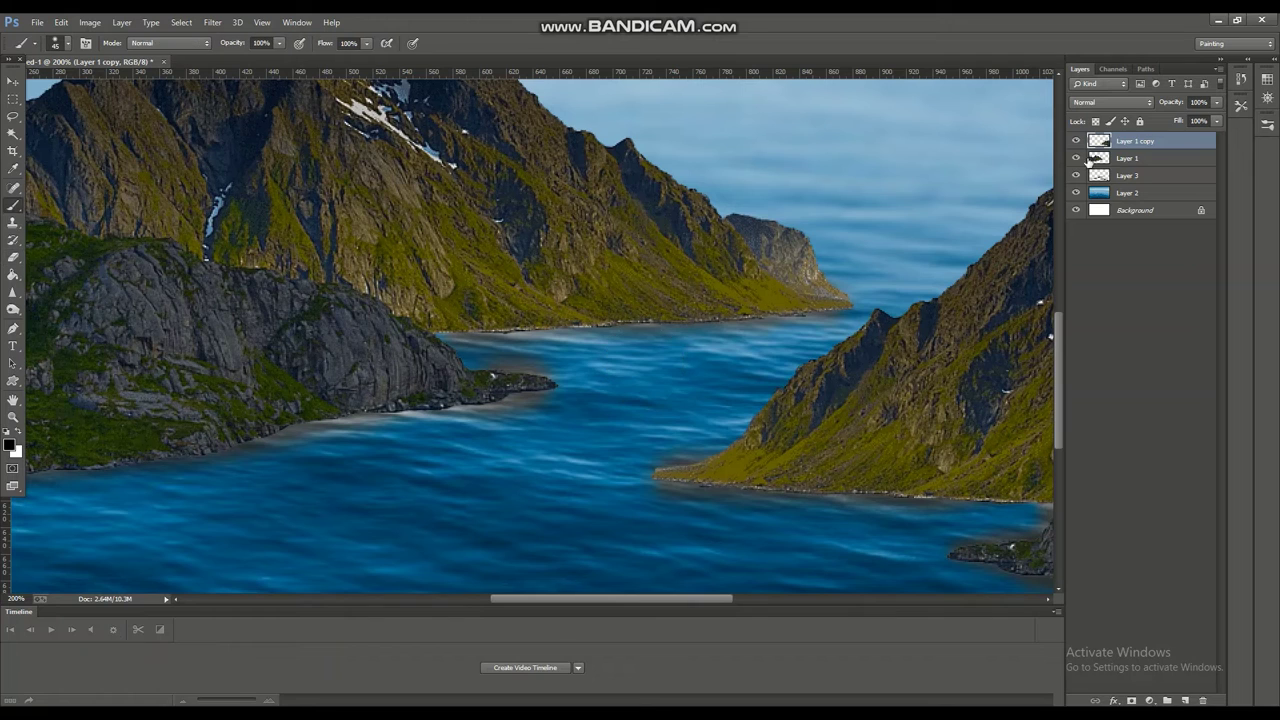
key("alt+bracketleft")
key("alt+bracketleft")
key("e")
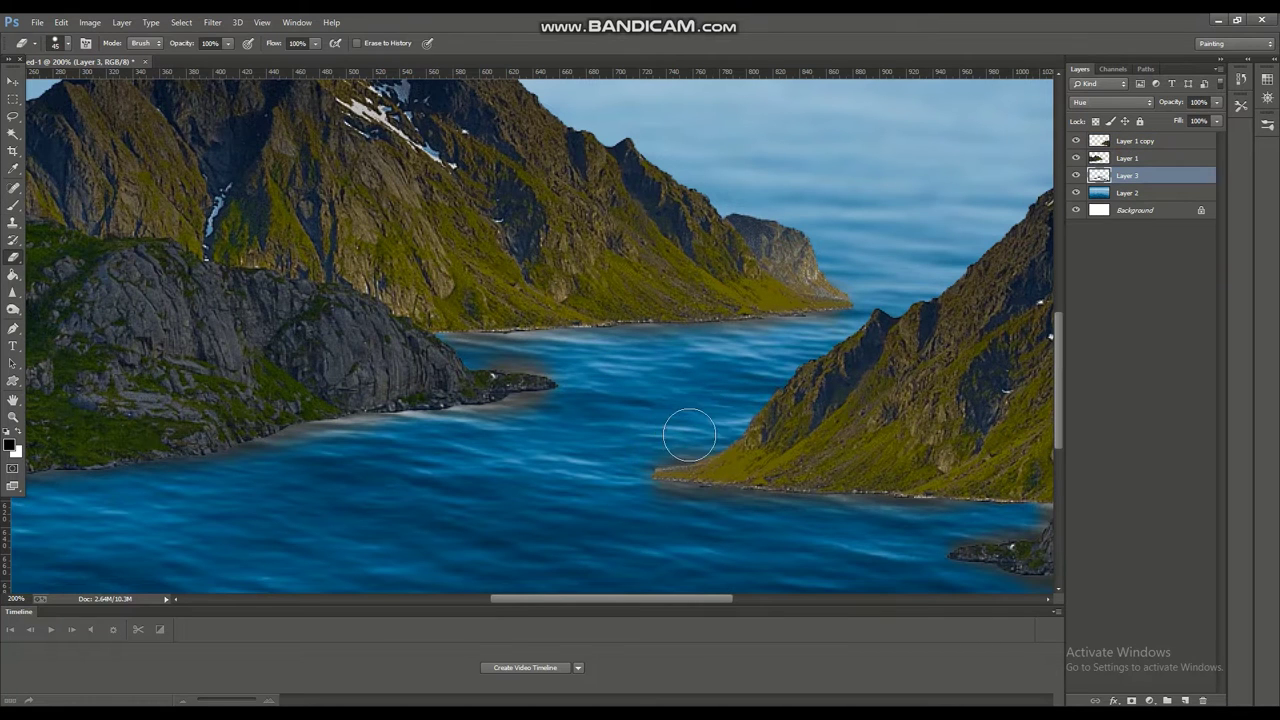
left_click(60, 43)
double_click(86, 134)
key("ctrl+minus")
key("ctrl+minus")
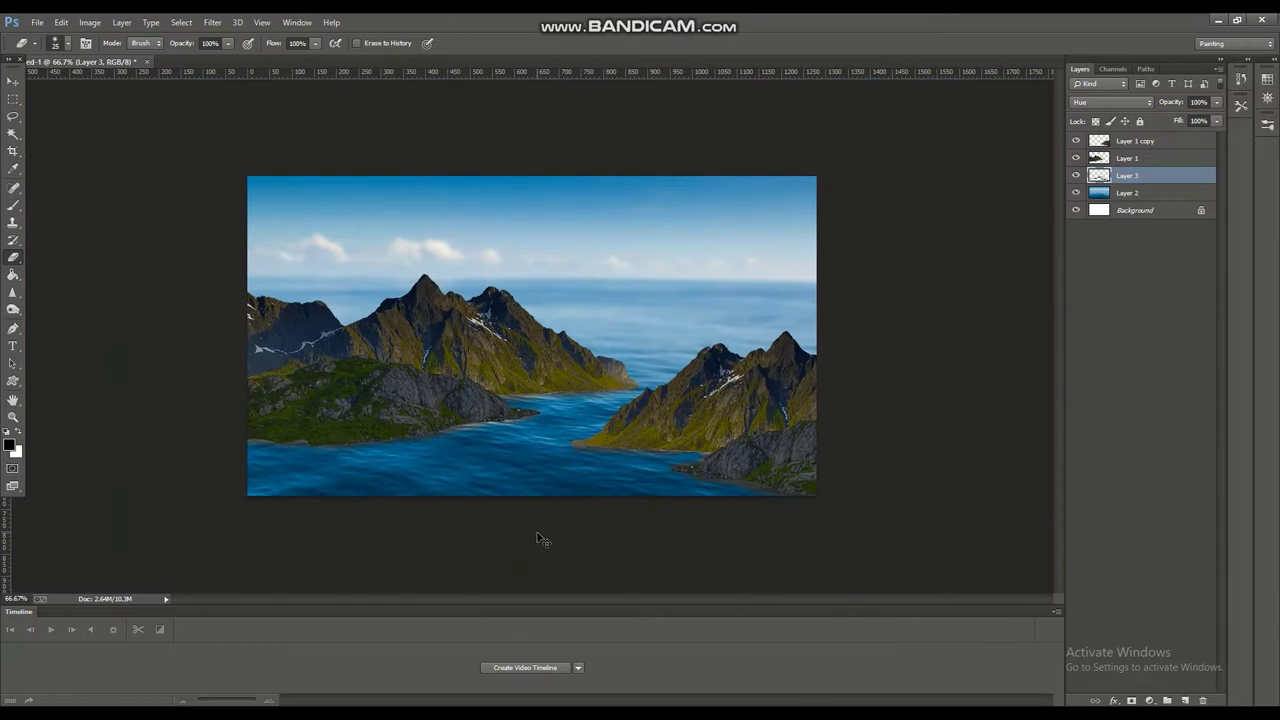
key("ctrl+minus")
key("ctrl+plus")
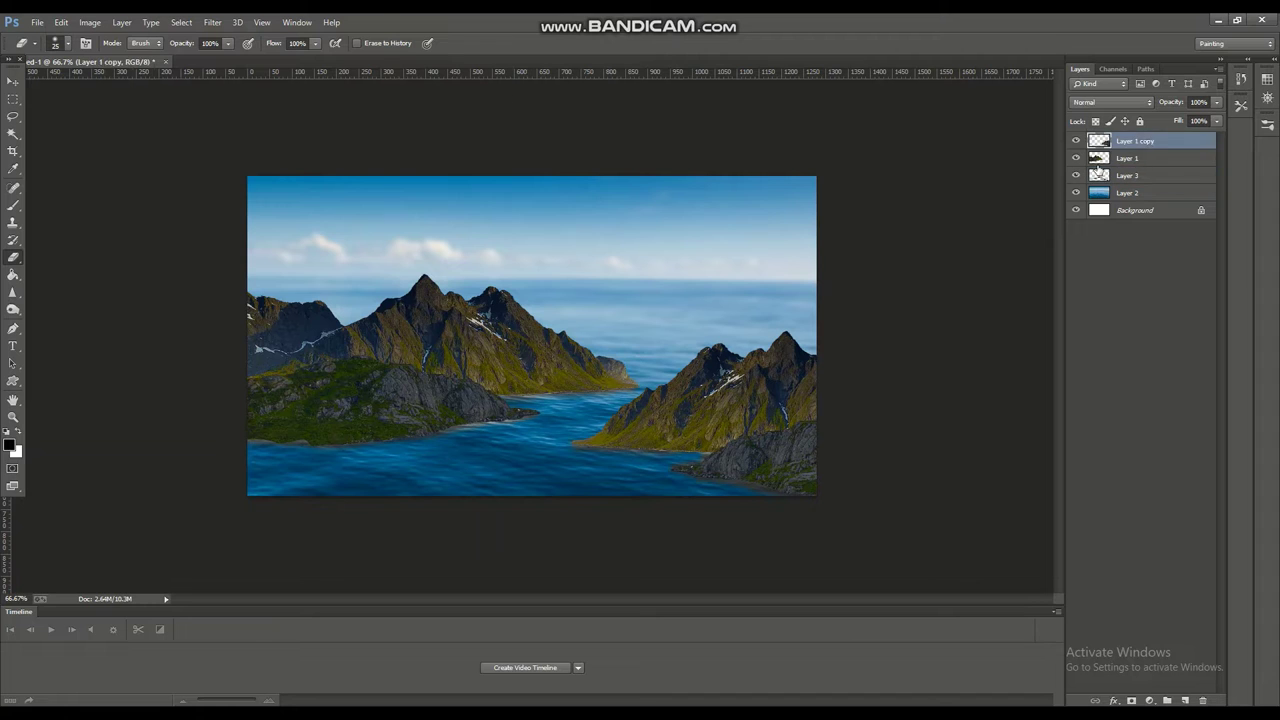
Apply a light Gaussian Blur to Layer 1, then bring up Gaussian Blur for Layer 1 copy.
left_click(1127, 158)
left_click(212, 22)
left_click(424, 276)
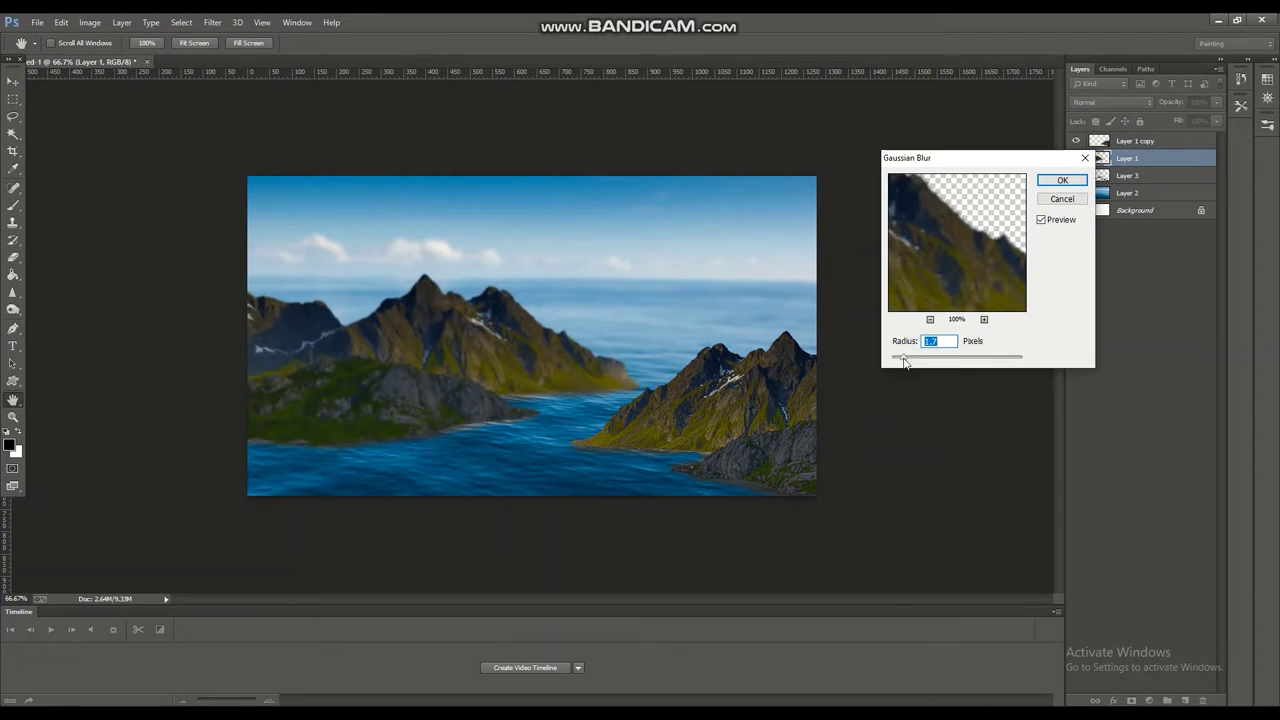
left_click(1062, 180)
left_click(1135, 141)
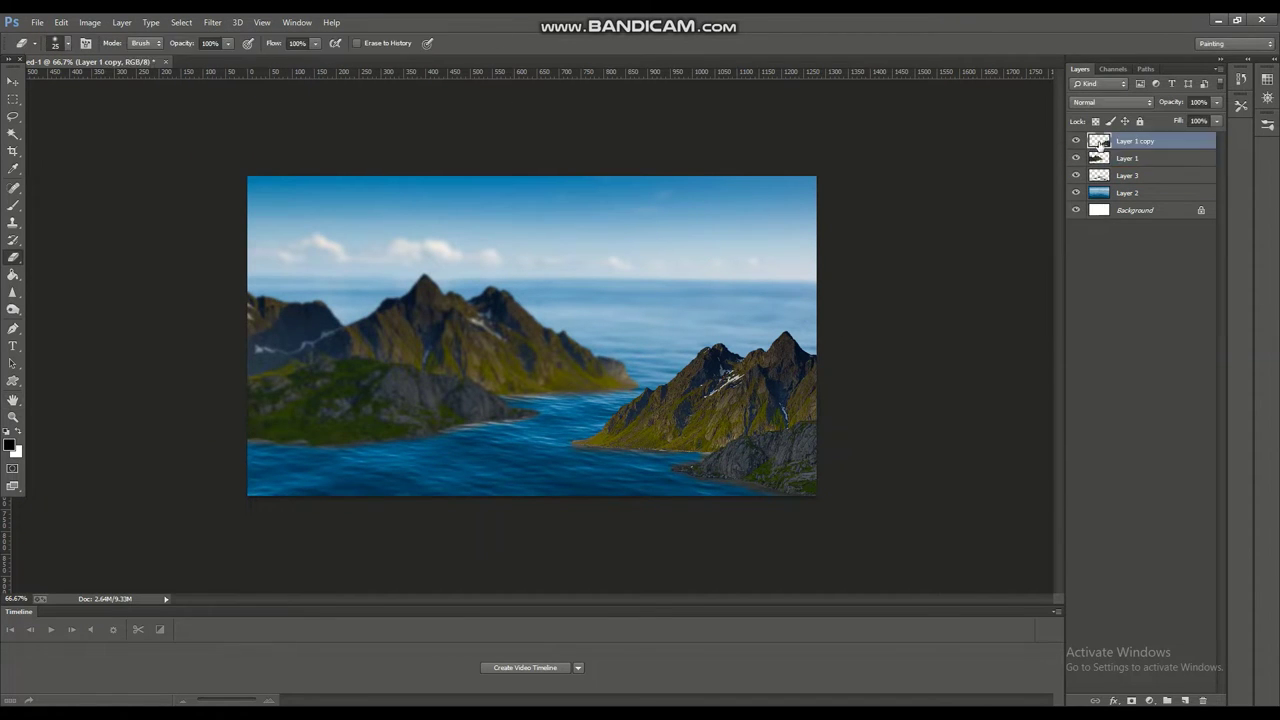
left_click(212, 22)
left_click(424, 276)
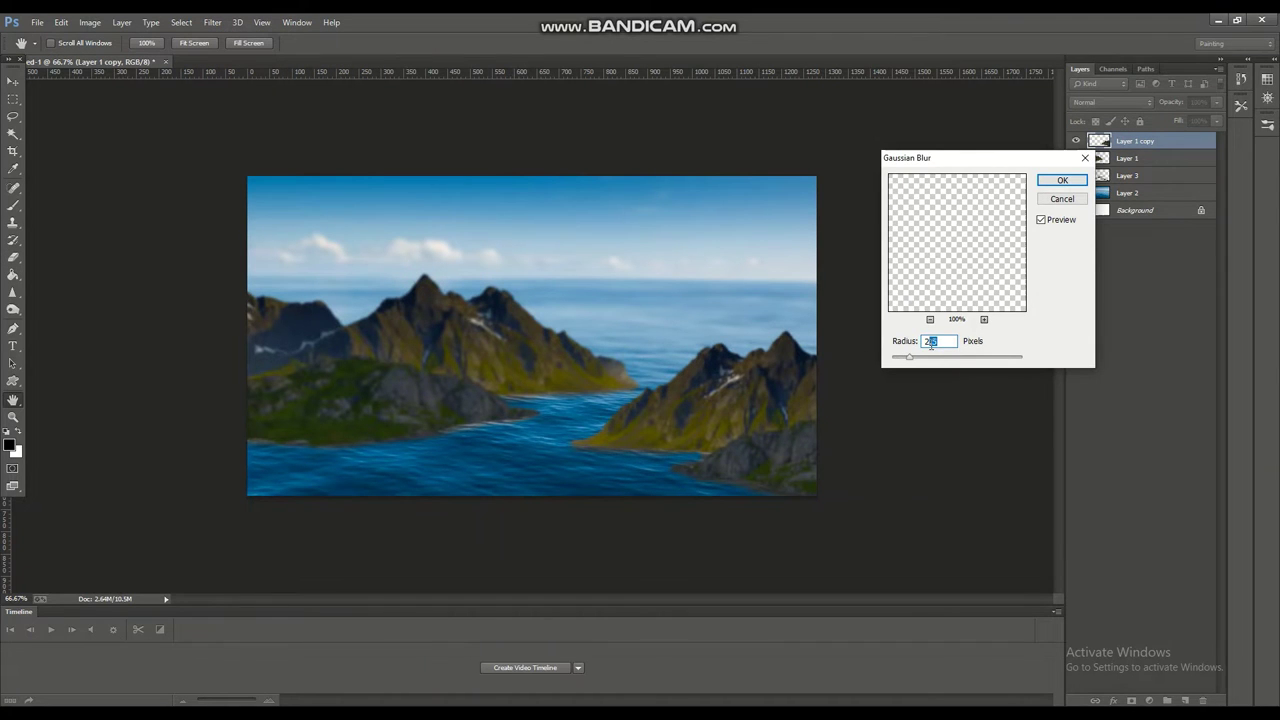
Blur Layer 1 copy with Gaussian radius 200, and give Layer 2 a lighter, lower Tilt-Shift blur.
type("200")
left_click(1062, 180)
left_click(1130, 193)
left_click(212, 22)
left_click(420, 205)
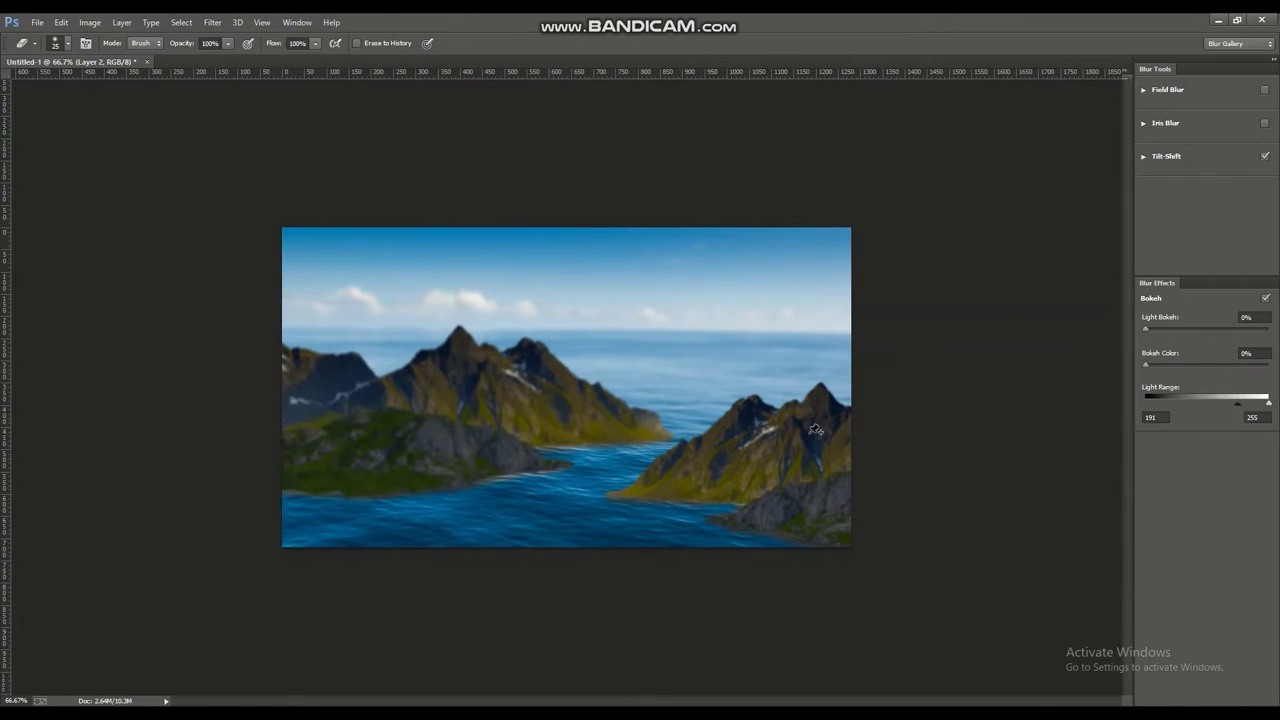
left_click_drag(571, 386, 564, 617)
left_click_drag(1180, 194, 1160, 199)
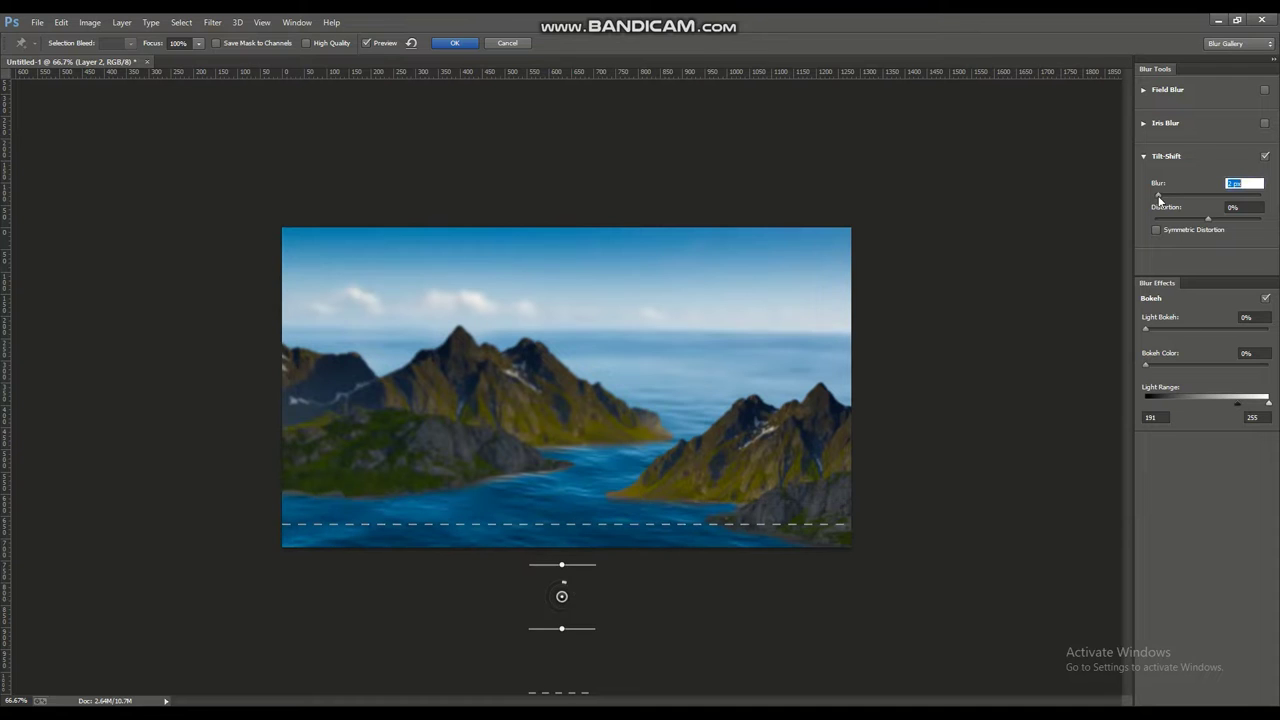
key("Return")
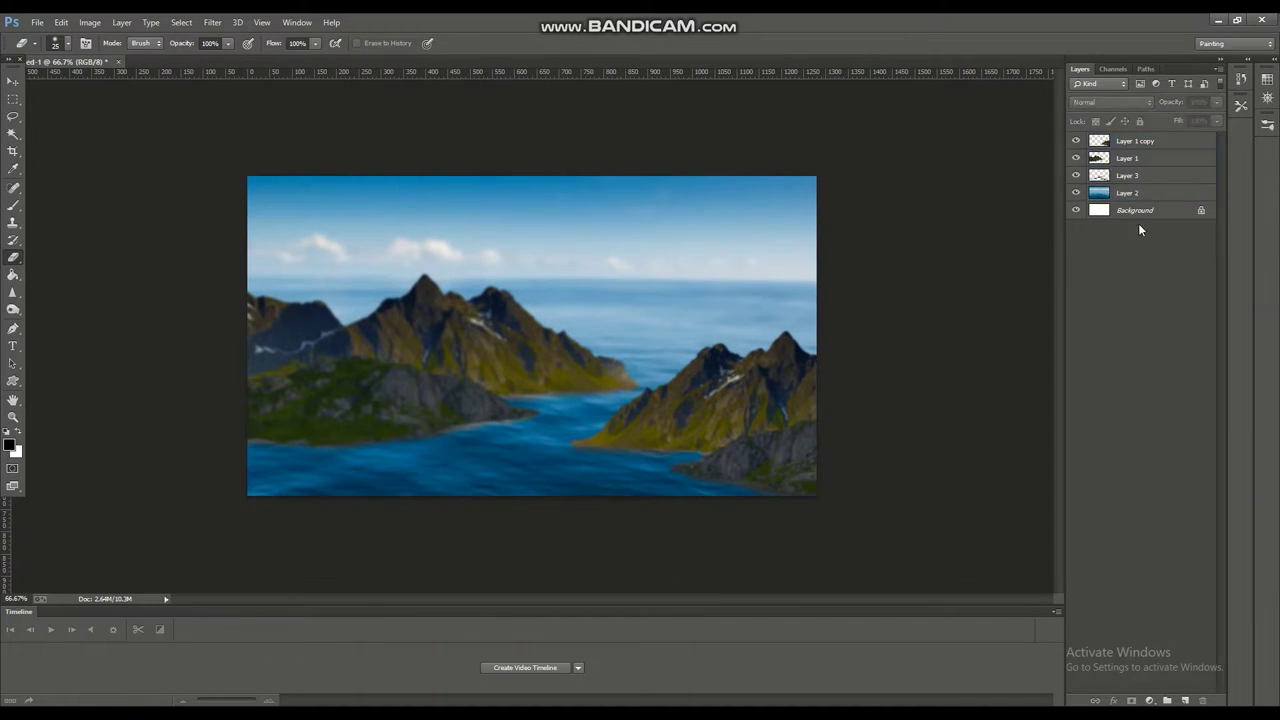
Group the scene layers into Group 1 with Ctrl+G.
key("alt+t")
key("Escape")
left_click(1135, 141, "shift")
key("ctrl+g")
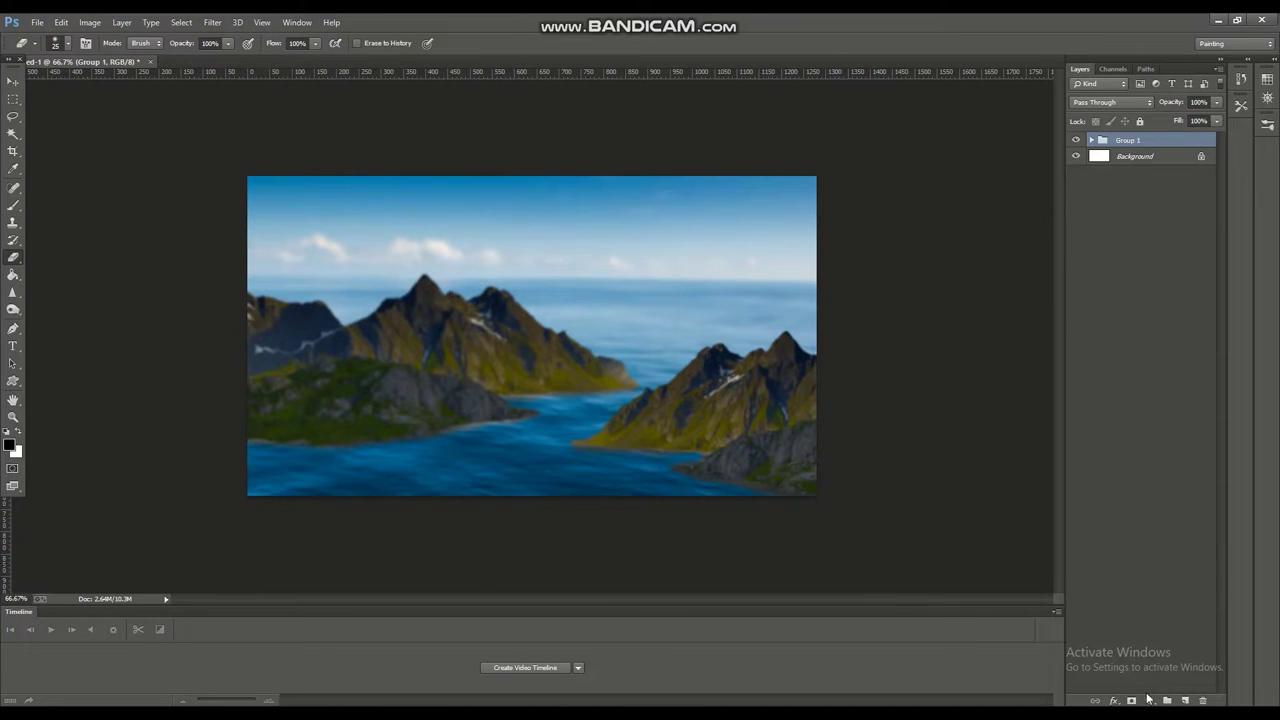
Add a radial Gradient Fill vignette layer above Group 1, adjusting its scale.
left_click(1149, 700)
left_click(1175, 423)
left_click_drag(1027, 276, 1090, 290)
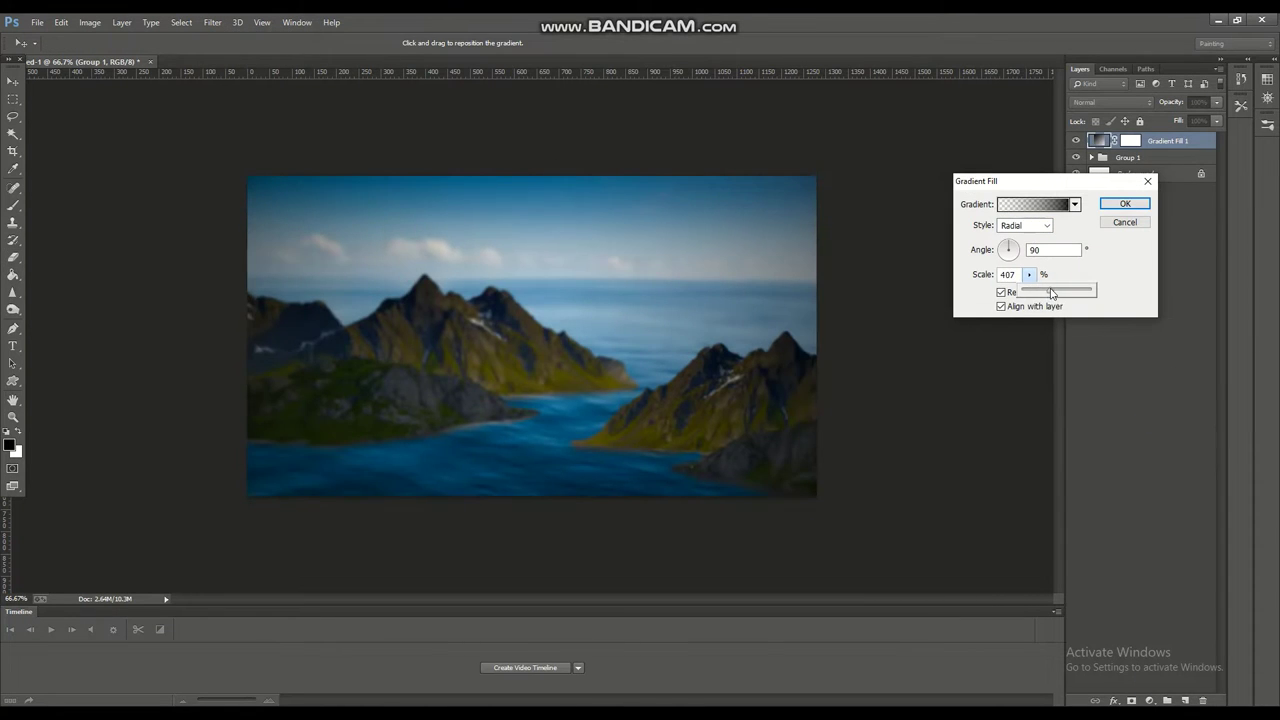
key("Return")
left_click(37, 22)
left_click(50, 50)
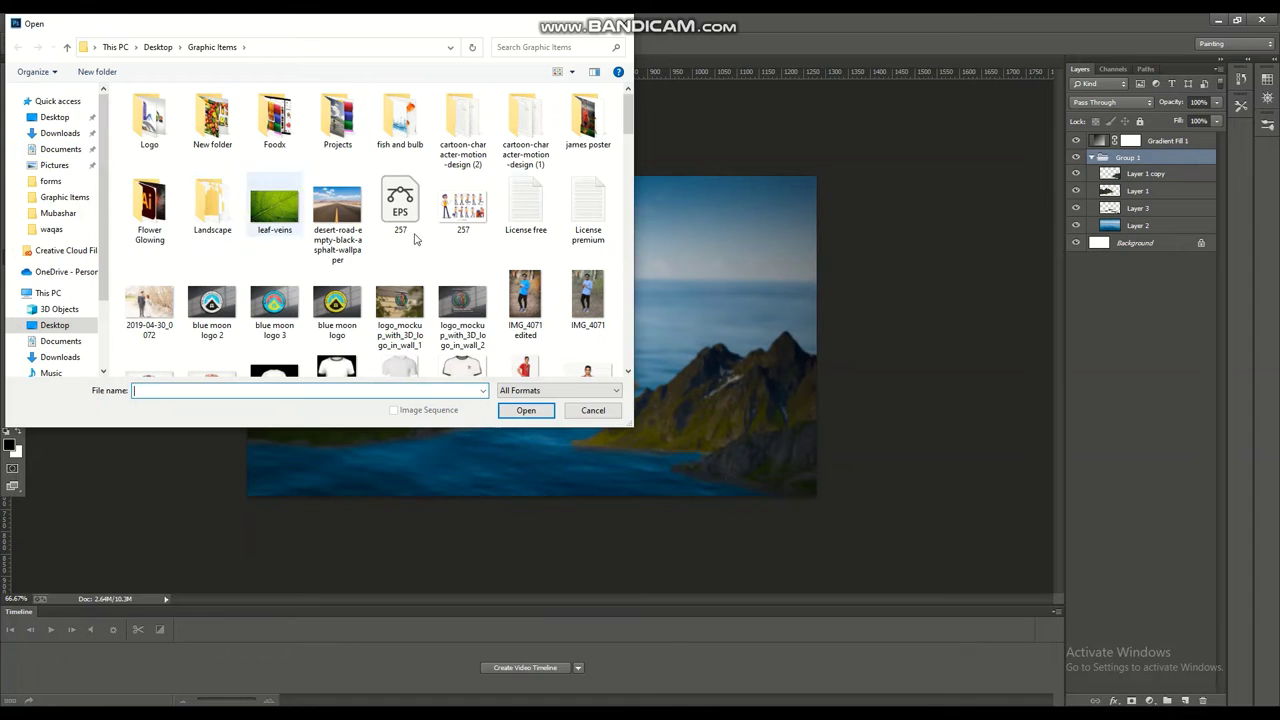
Open the smoke image from the Landscape folder, drag it in, and shrink it over the left mountains.
double_click(339, 215)
scroll(370, 250, "down", 1)
left_click(370, 315)
left_click(526, 411)
mouse_move(330, 360)
left_mouse_down()
mouse_move(688, 289)
mouse_move(431, 357)
mouse_move(463, 371)
left_mouse_up()
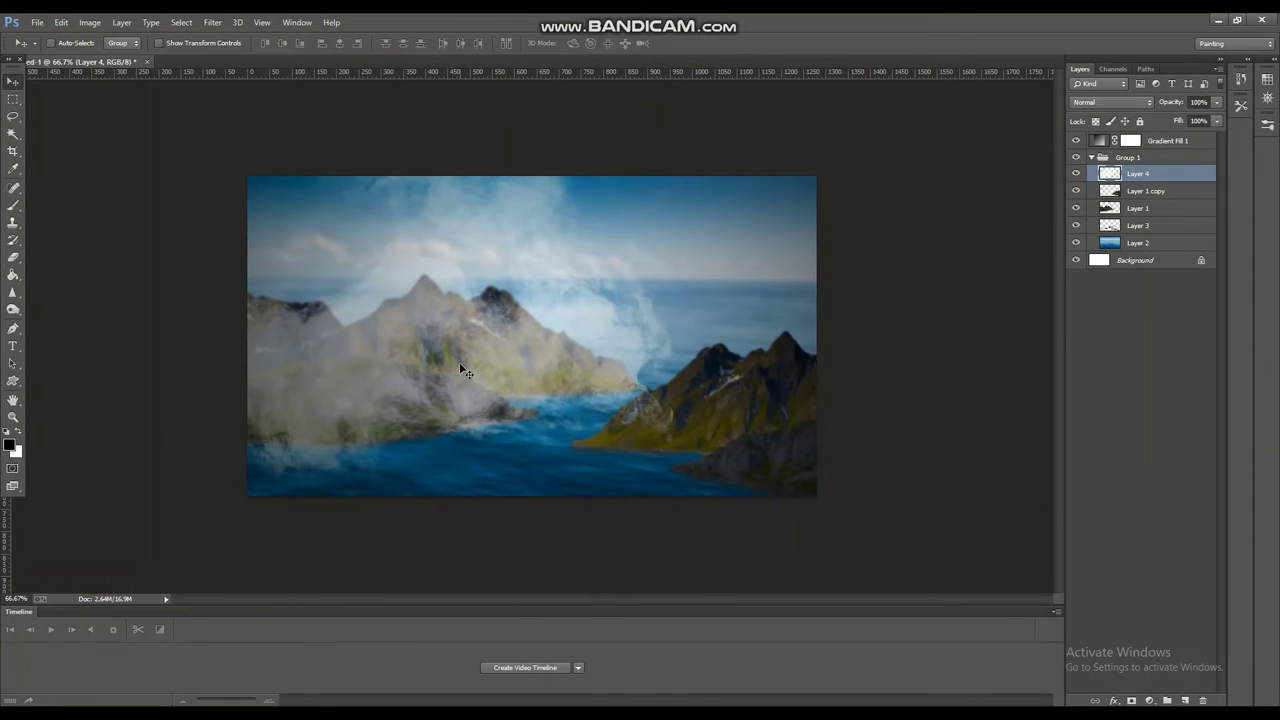
key("ctrl+t")
key("ctrl+minus")
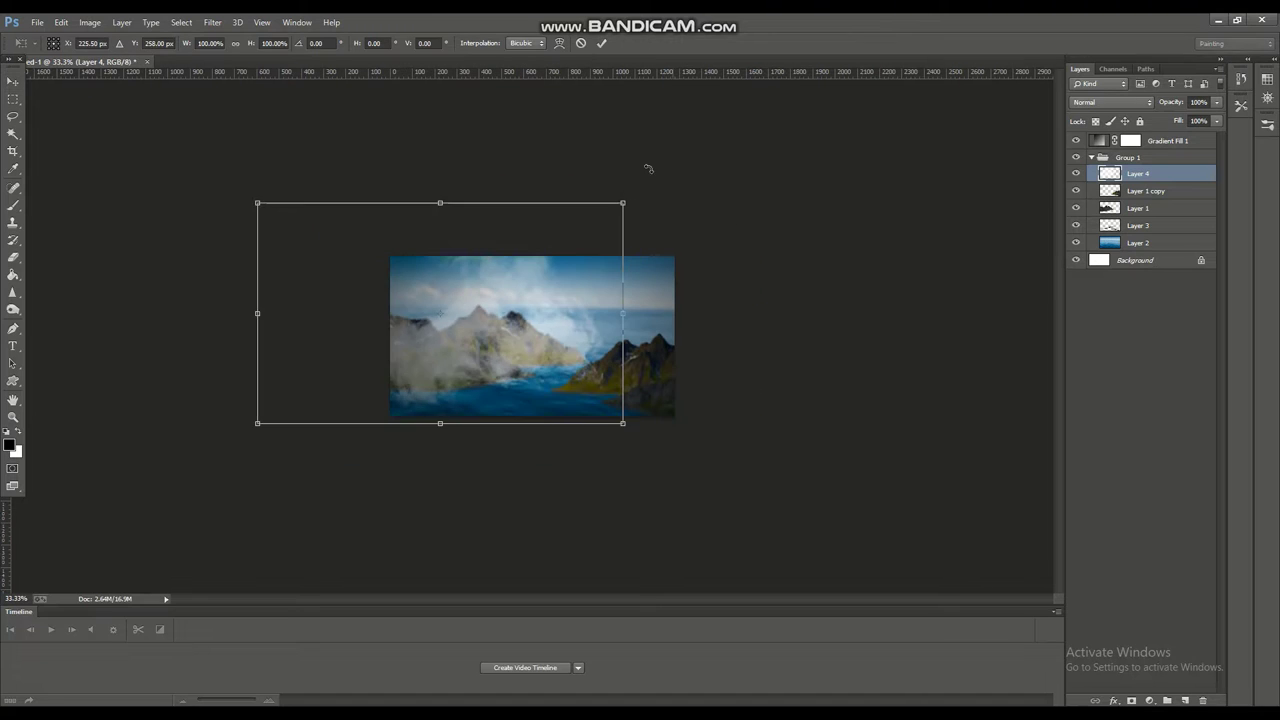
left_click_drag(626, 203, 490, 282)
left_click_drag(450, 352, 466, 287)
left_click_drag(508, 211, 490, 225)
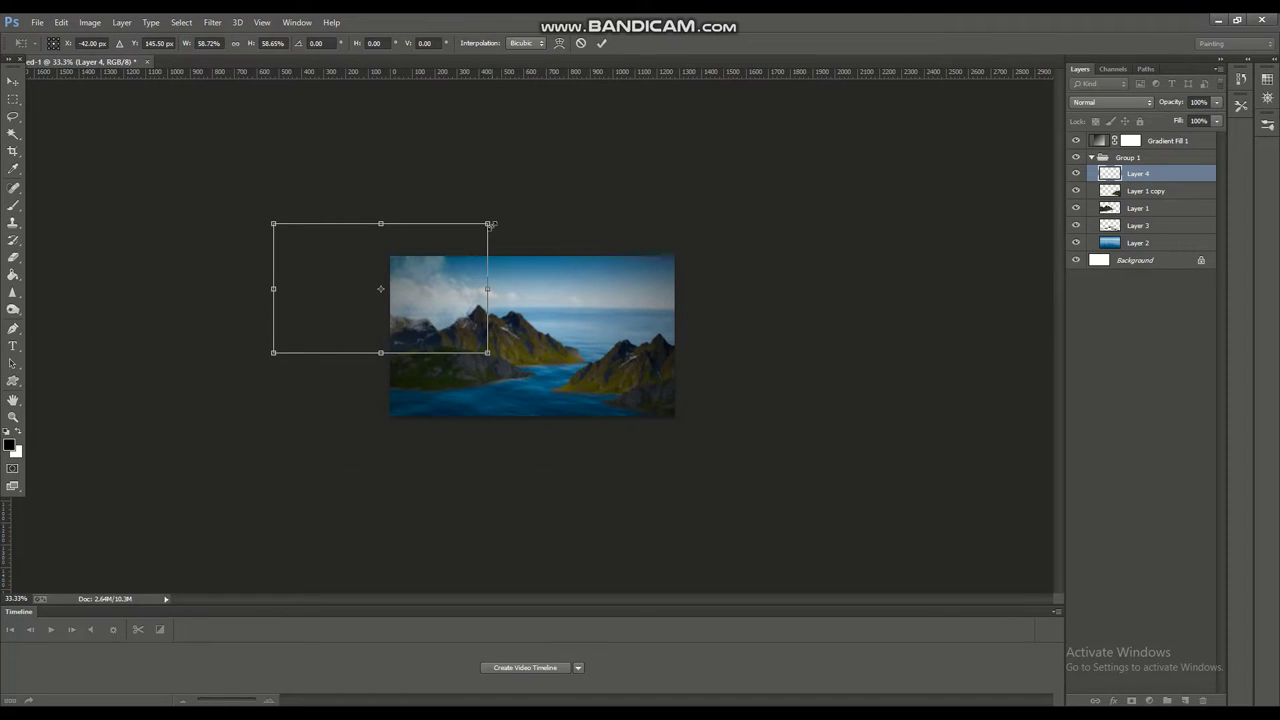
key("Return")
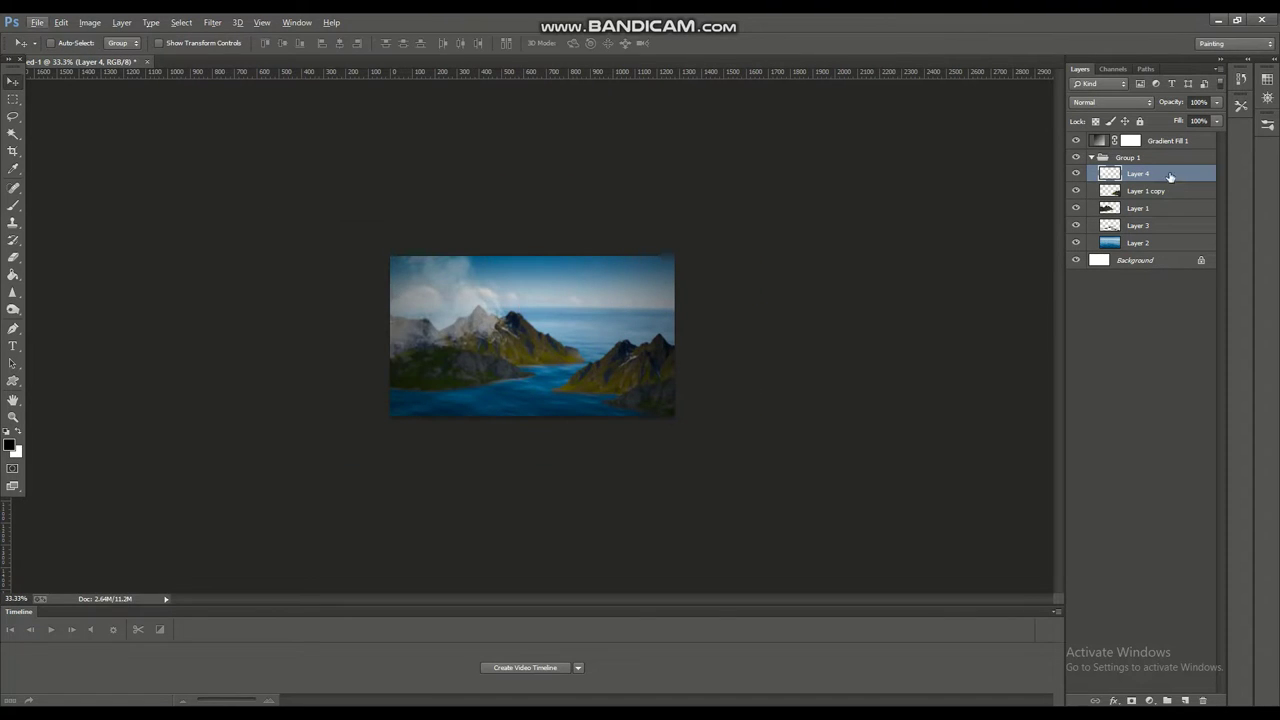
Move the smoke below Layer 3, Alt-drag copies into the sky, and enlarge one to about 152%.
left_click_drag(1170, 176, 1170, 236)
mouse_move(460, 285)
left_mouse_down()
mouse_move(466, 262)
mouse_move(720, 272)
mouse_move(750, 301)
mouse_move(588, 214)
left_mouse_up()
key("ctrl+plus")
key("ctrl+plus")
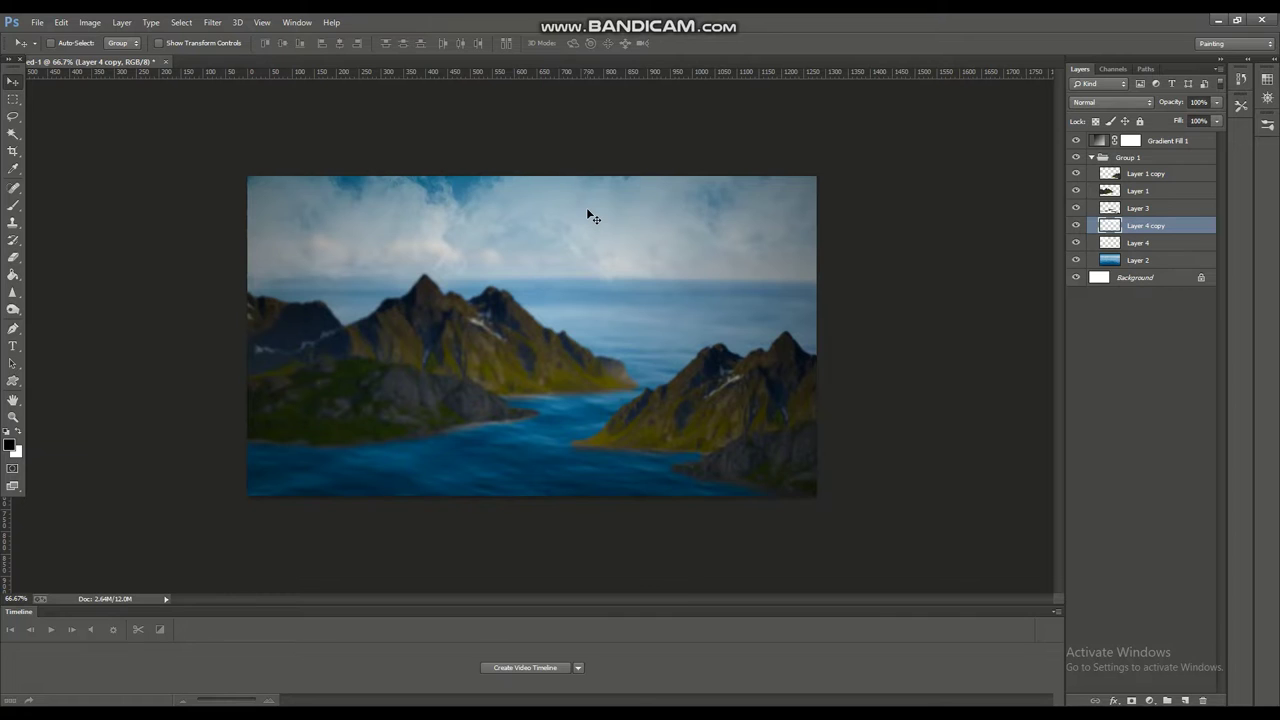
left_click_drag(590, 216, 540, 340)
left_click_drag(1145, 225, 1145, 166)
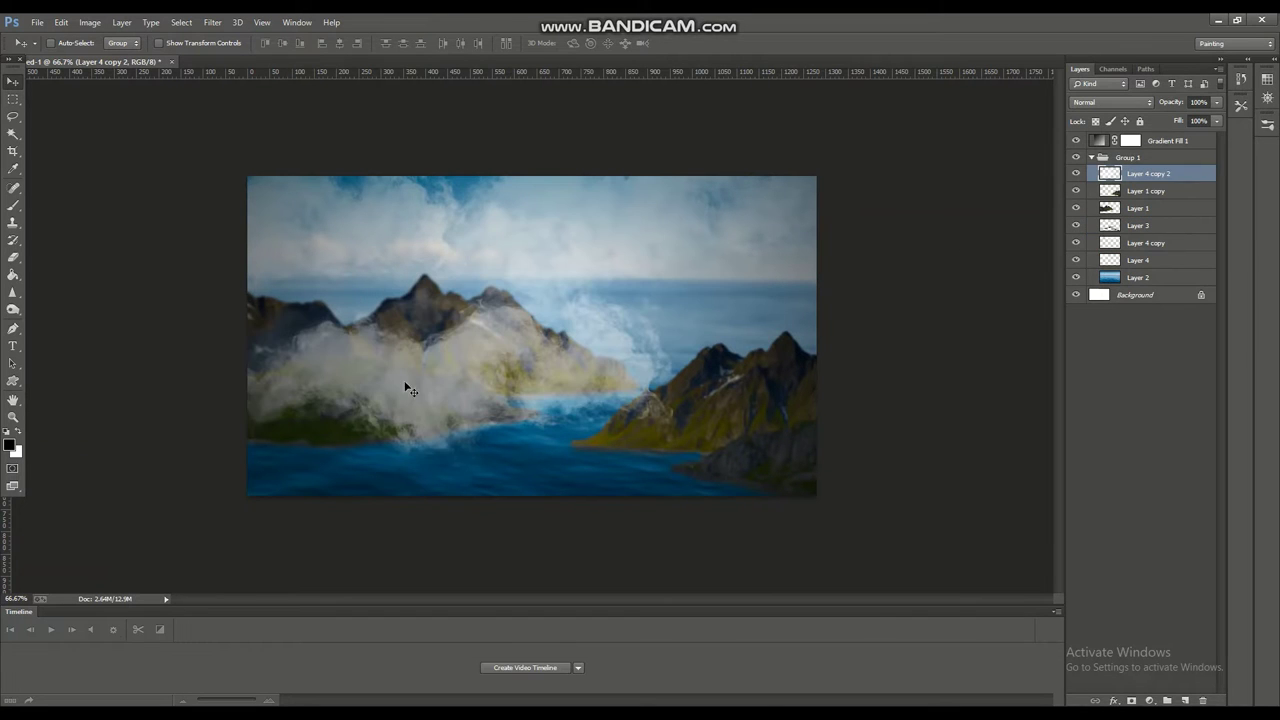
key("ctrl+t")
left_click_drag(757, 543, 766, 293)
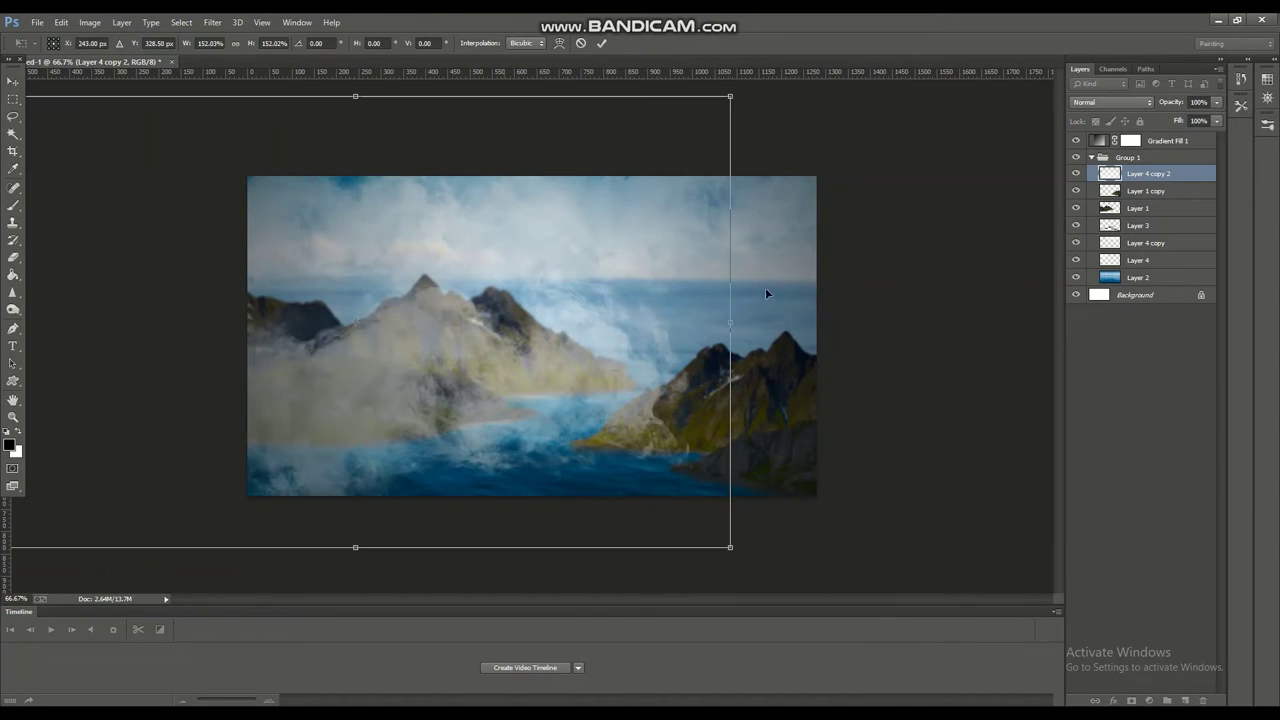
key("Return")
Set the smoke copy to 48% opacity, reposition and duplicate it again, then collapse Group 1.
key("4")
key("8")
mouse_move(385, 360)
left_mouse_down()
mouse_move(805, 374)
mouse_move(778, 436)
mouse_move(335, 502)
left_mouse_up()
left_click_drag(1217, 102, 1182, 122)
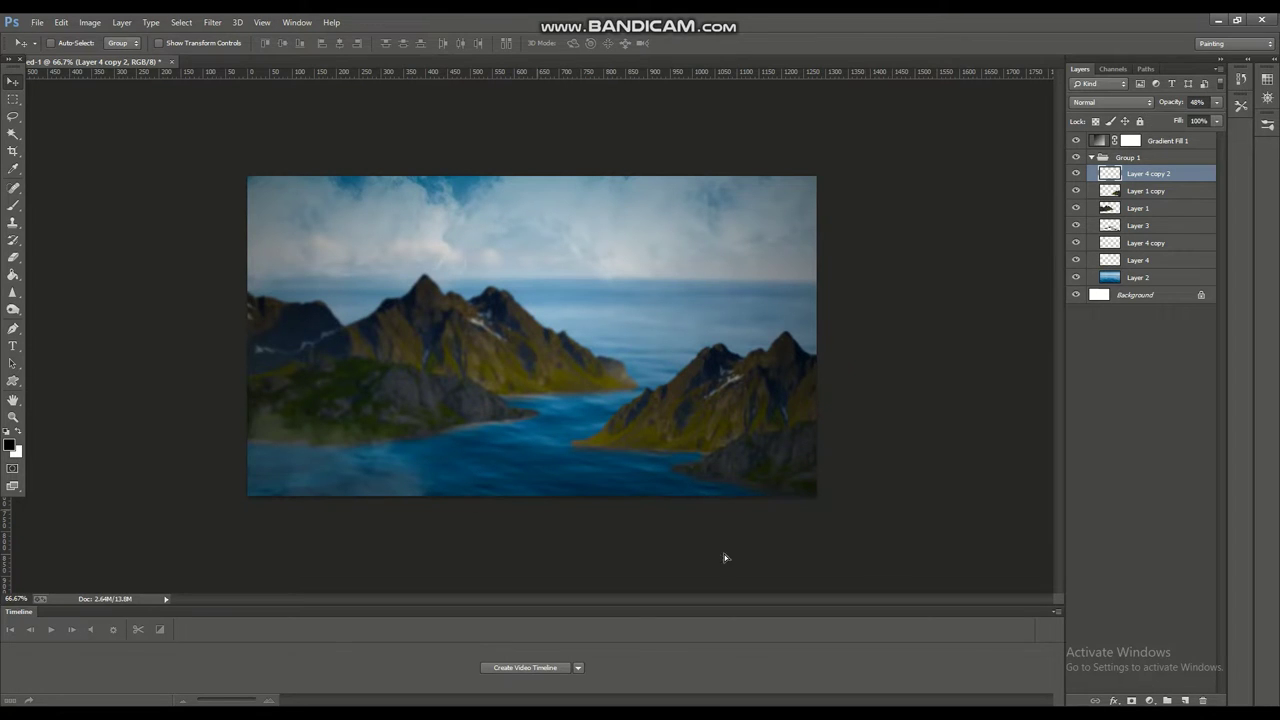
left_click_drag(724, 554, 429, 483)
left_click(1091, 157)
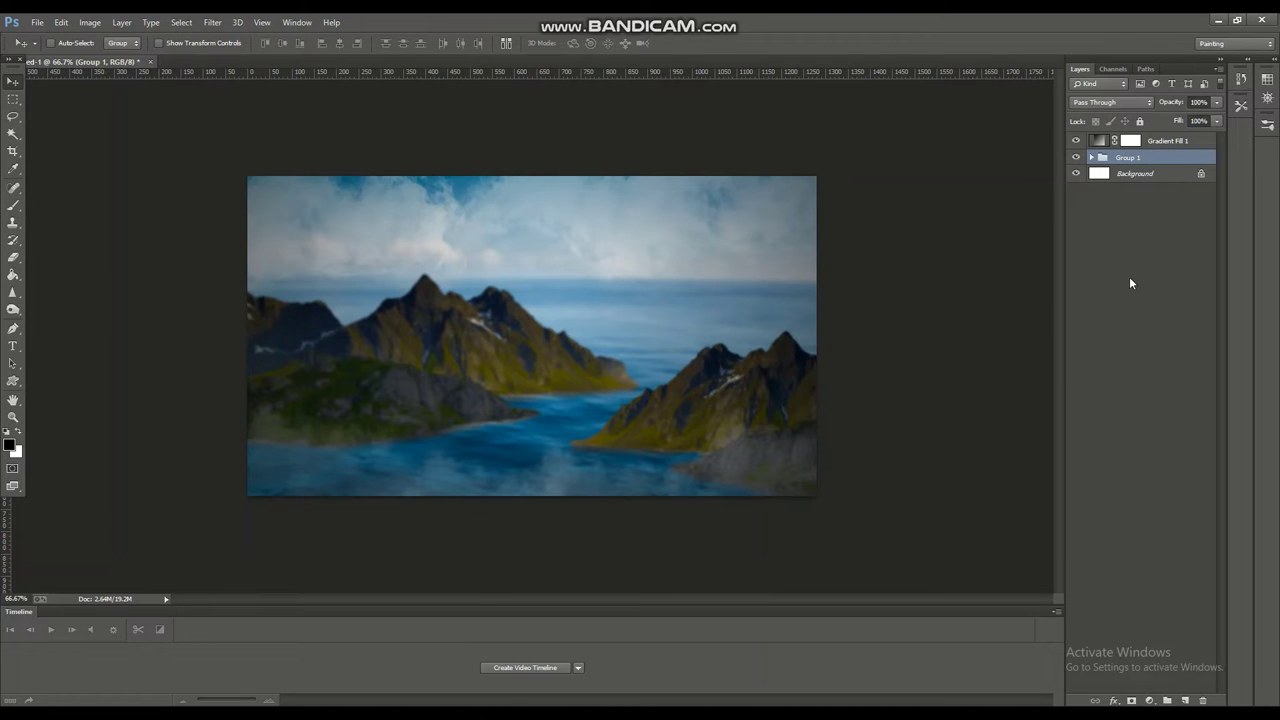
Open the floating grassy rock island PNG from the file browser.
left_click(1125, 172)
left_click(36, 22)
left_click(52, 48)
left_click(298, 240)
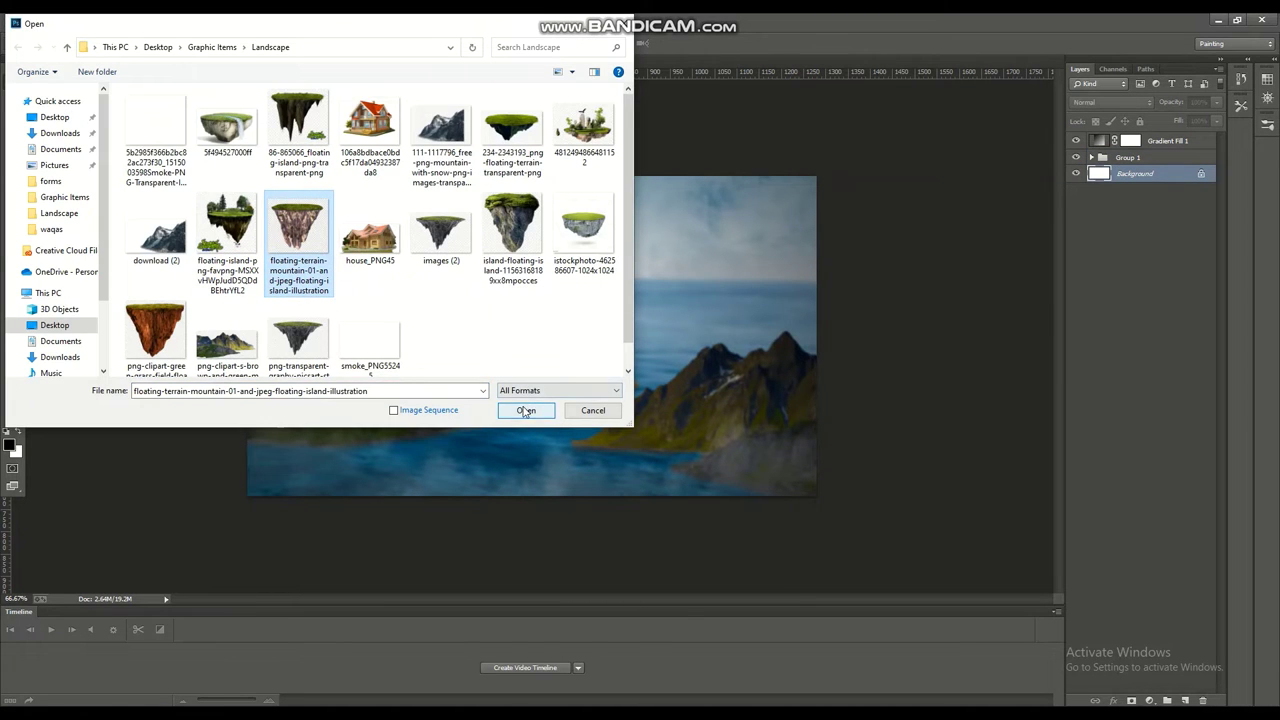
double_click(298, 340)
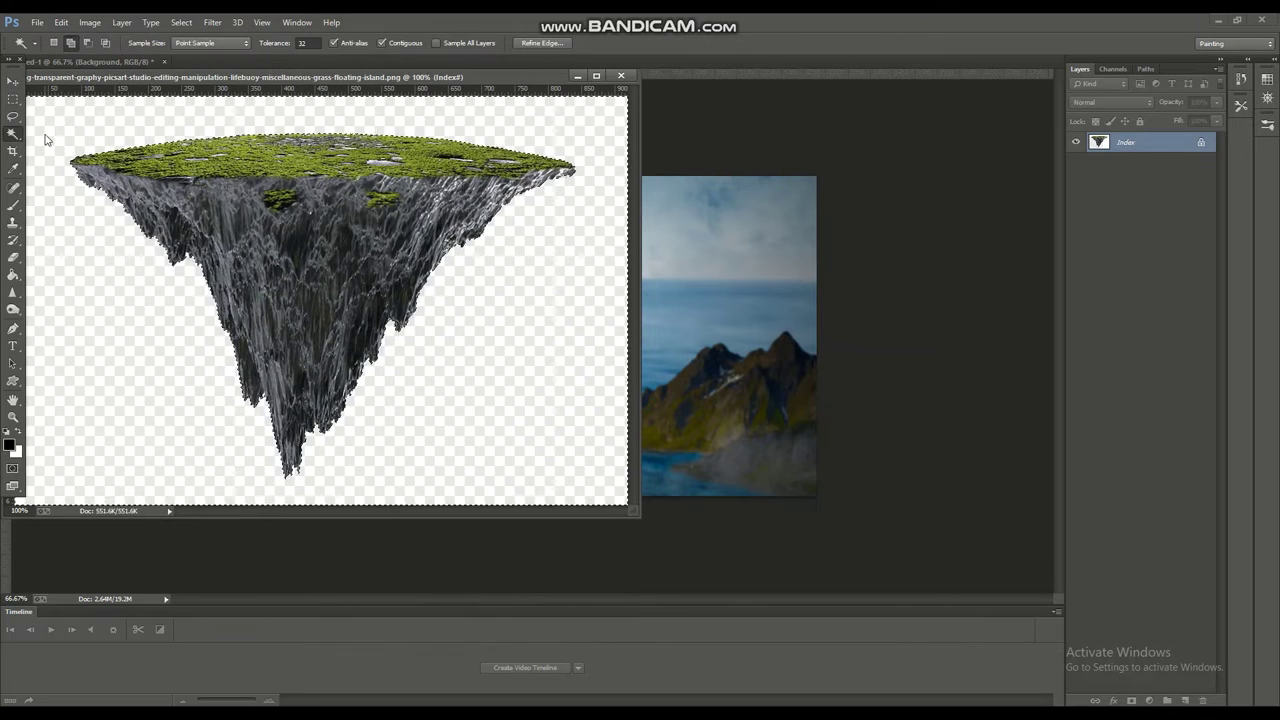
Copy the island, close its file and paste it into the fjord composite as Layer 5.
key("ctrl+c")
left_click(621, 75)
key("ctrl+v")
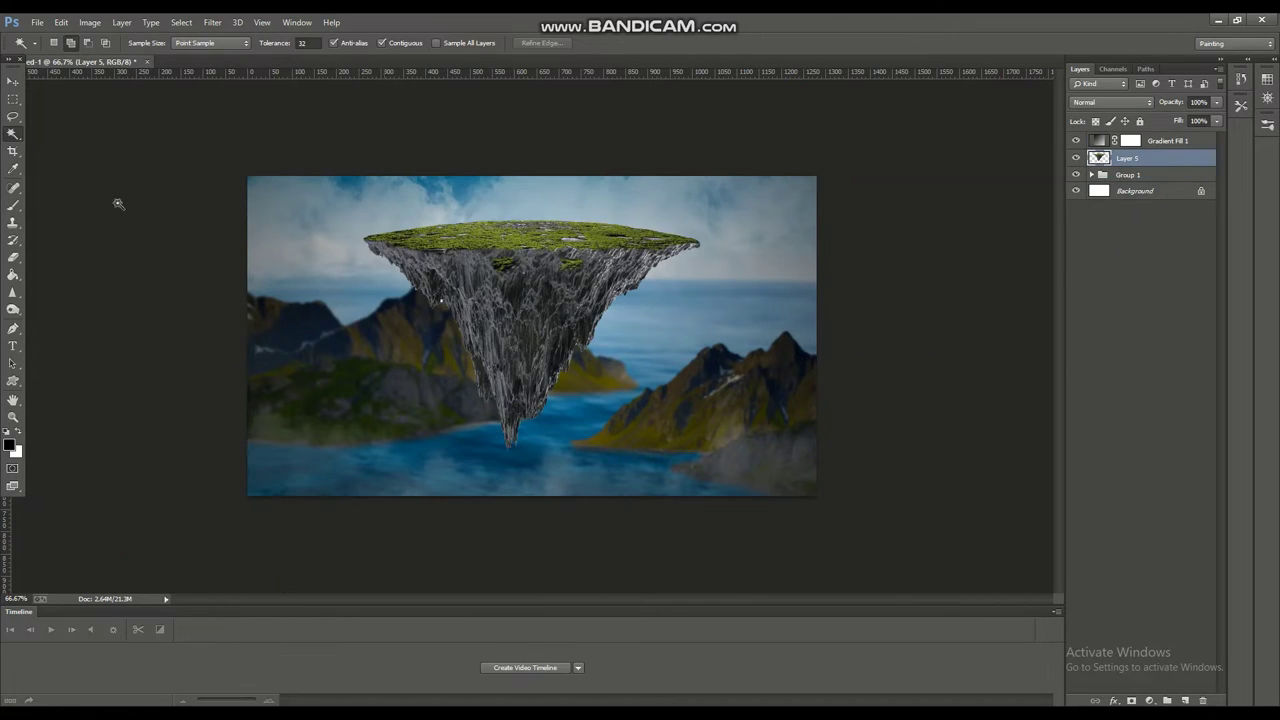
key("v")
key("ctrl+plus")
Bring the red-roofed house image into the composite and scale it down.
key("ctrl+o")
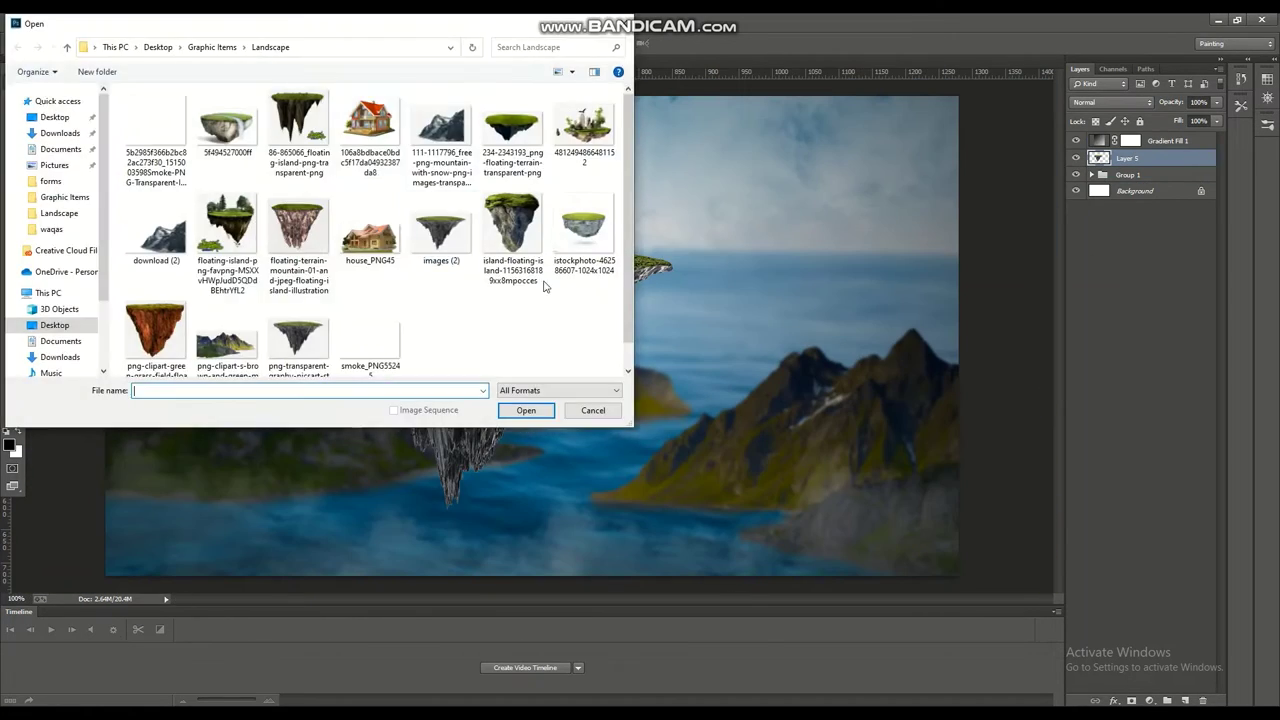
double_click(370, 125)
left_click_drag(300, 300, 700, 300)
key("ctrl+w")
key("ctrl+t")
mouse_move(825, 127)
left_mouse_down()
mouse_move(701, 217)
mouse_move(634, 206)
mouse_move(686, 177)
left_mouse_up()
key("Return")
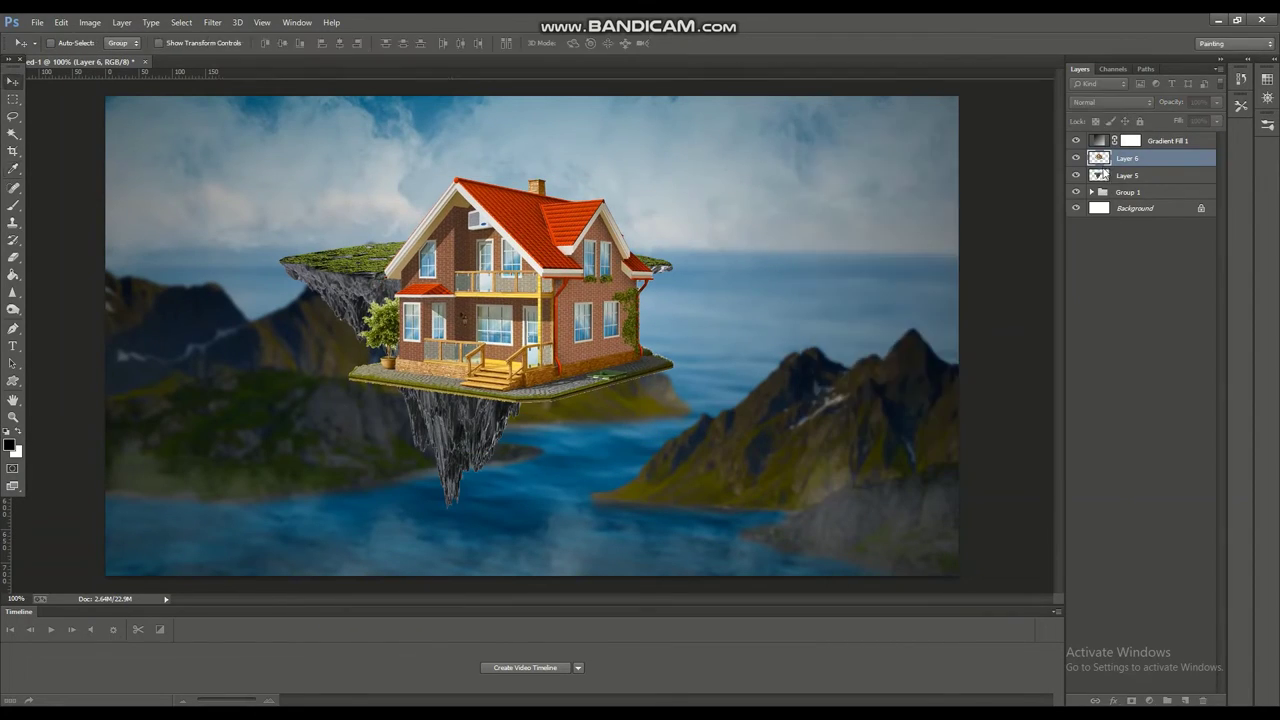
Darken the house with Levels (highlights to 172) and shrink it onto the island.
key("ctrl+l")
left_click_drag(916, 359, 863, 369)
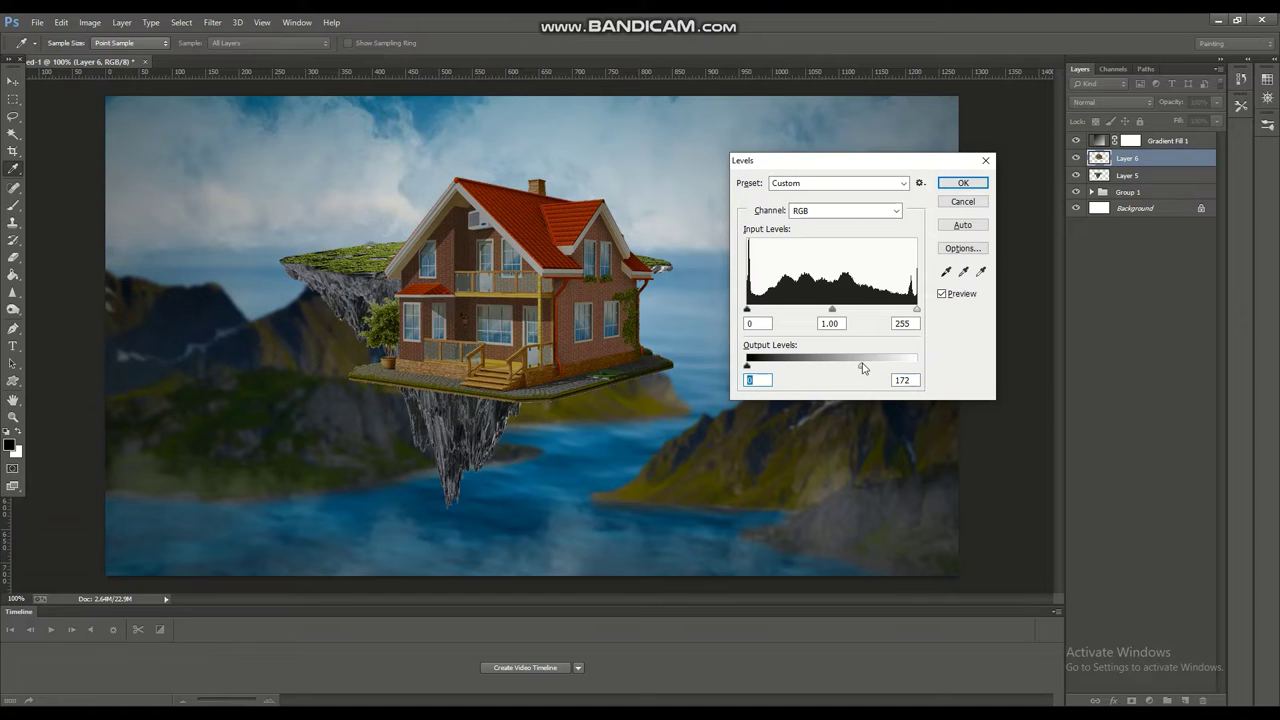
left_click(962, 183)
key("ctrl+t")
left_click_drag(500, 270, 501, 198)
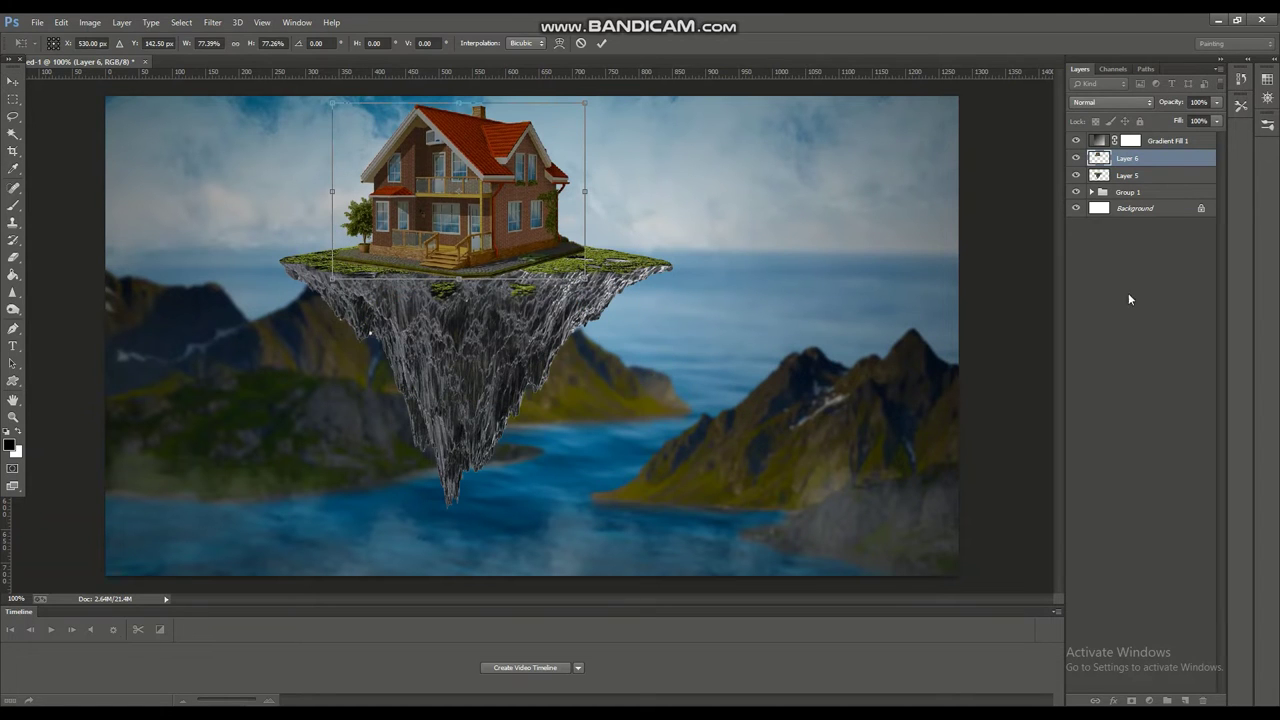
key("Return")
Move the island down-left and reposition the house onto its grassy top.
left_click(1127, 175)
left_click_drag(615, 336, 525, 406)
left_click(1127, 158)
left_click_drag(480, 214, 441, 265)
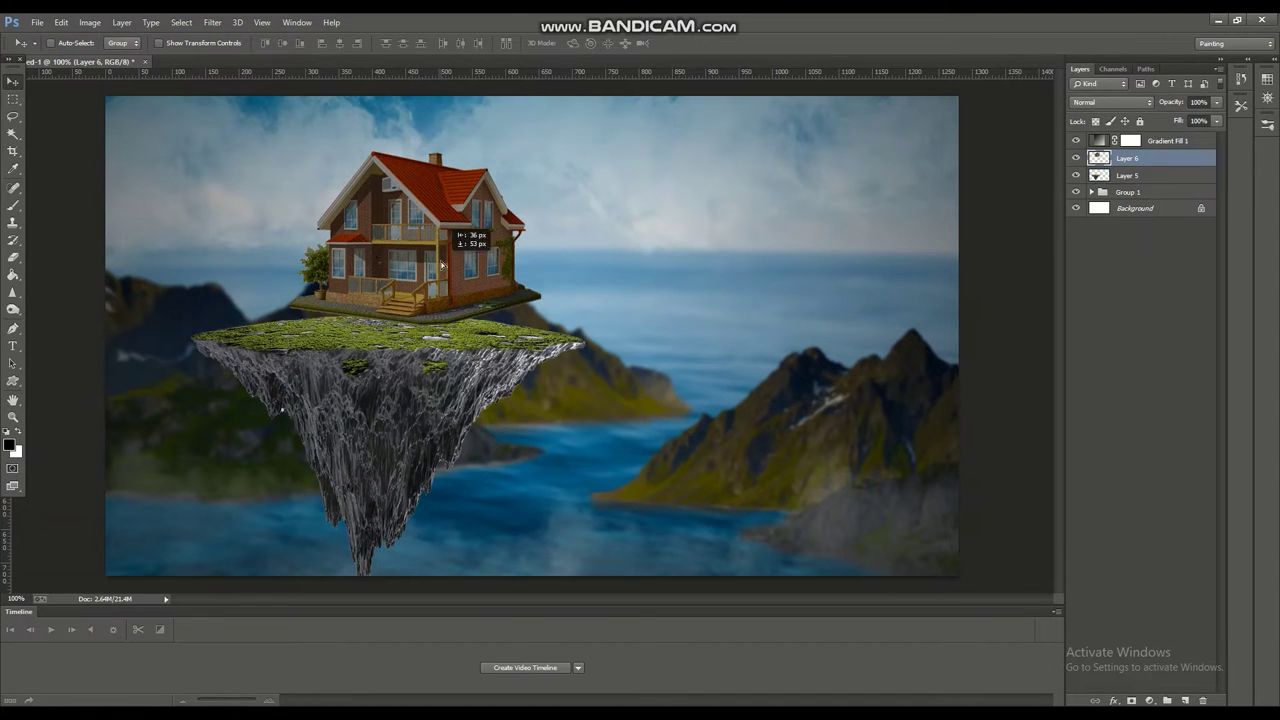
Readjust the house's Levels and scale it to about 72%.
key("ctrl+l")
key("Return")
key("ctrl+t")
left_click_drag(542, 152, 471, 200)
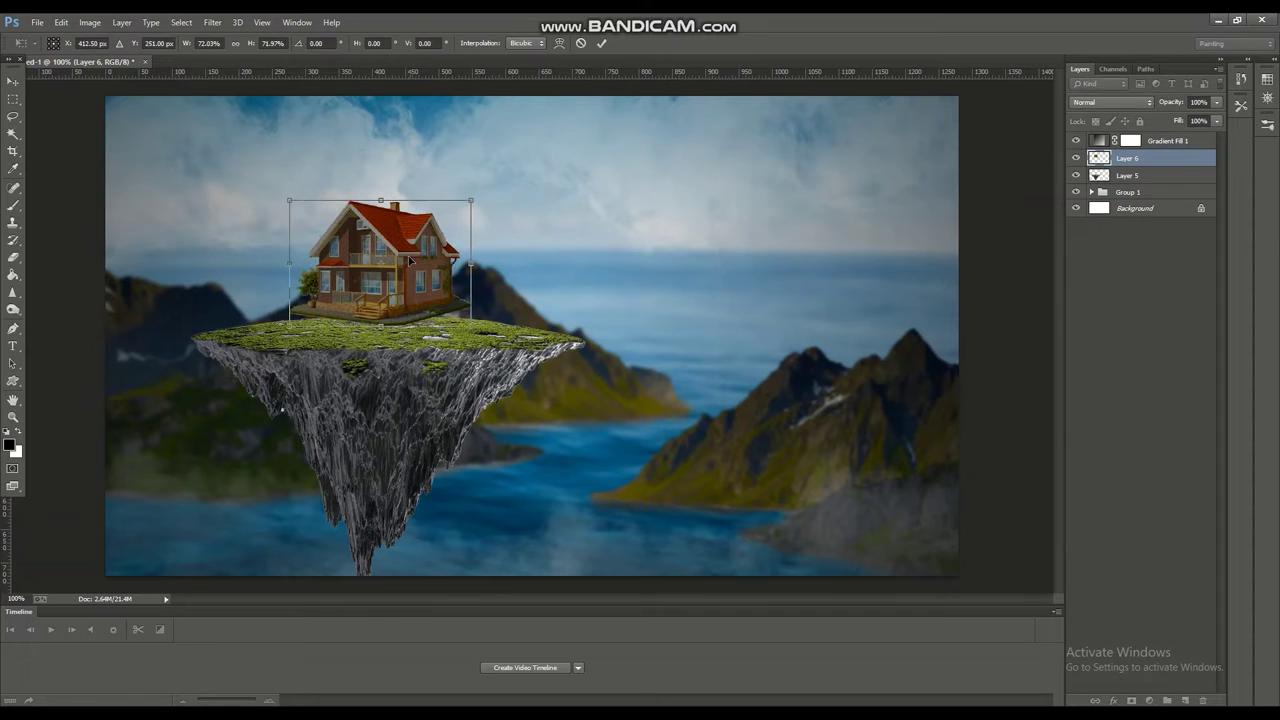
key("Return")
key("ctrl+plus")
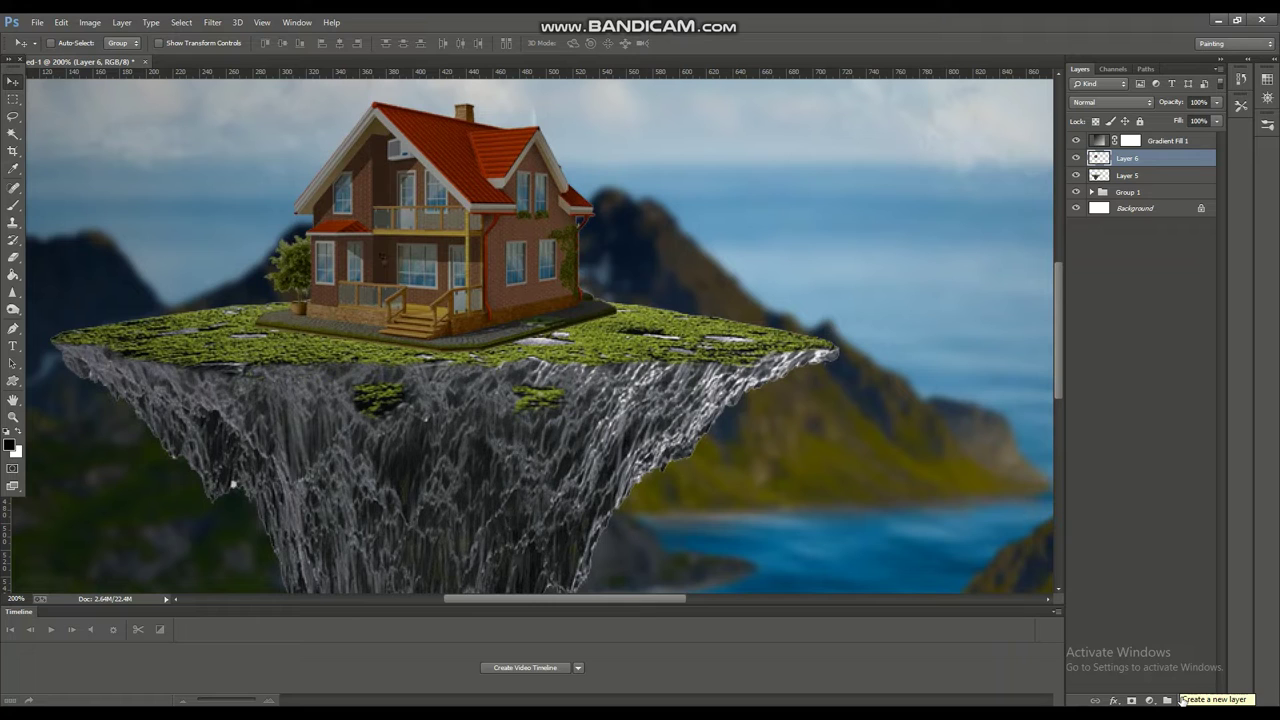
Add an empty Layer 7 beneath the house's Layer 6 for brush painting.
left_click(13, 205)
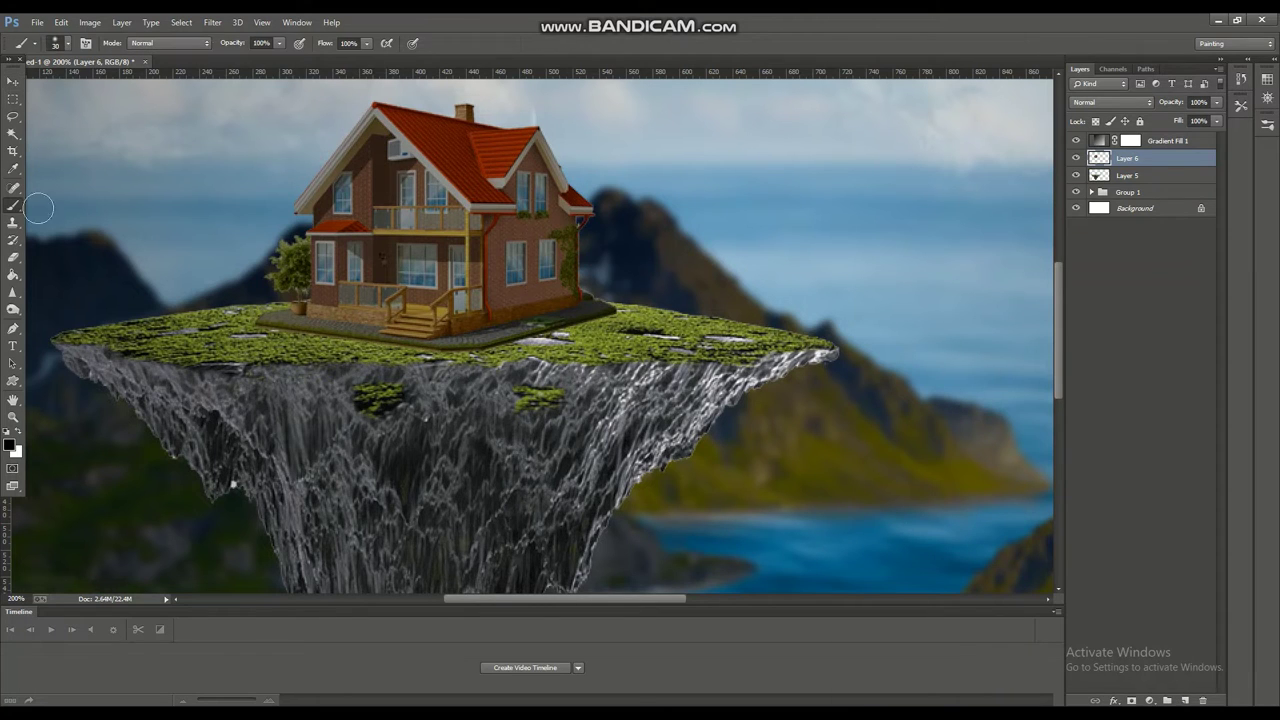
key("ctrl+shift+alt+n")
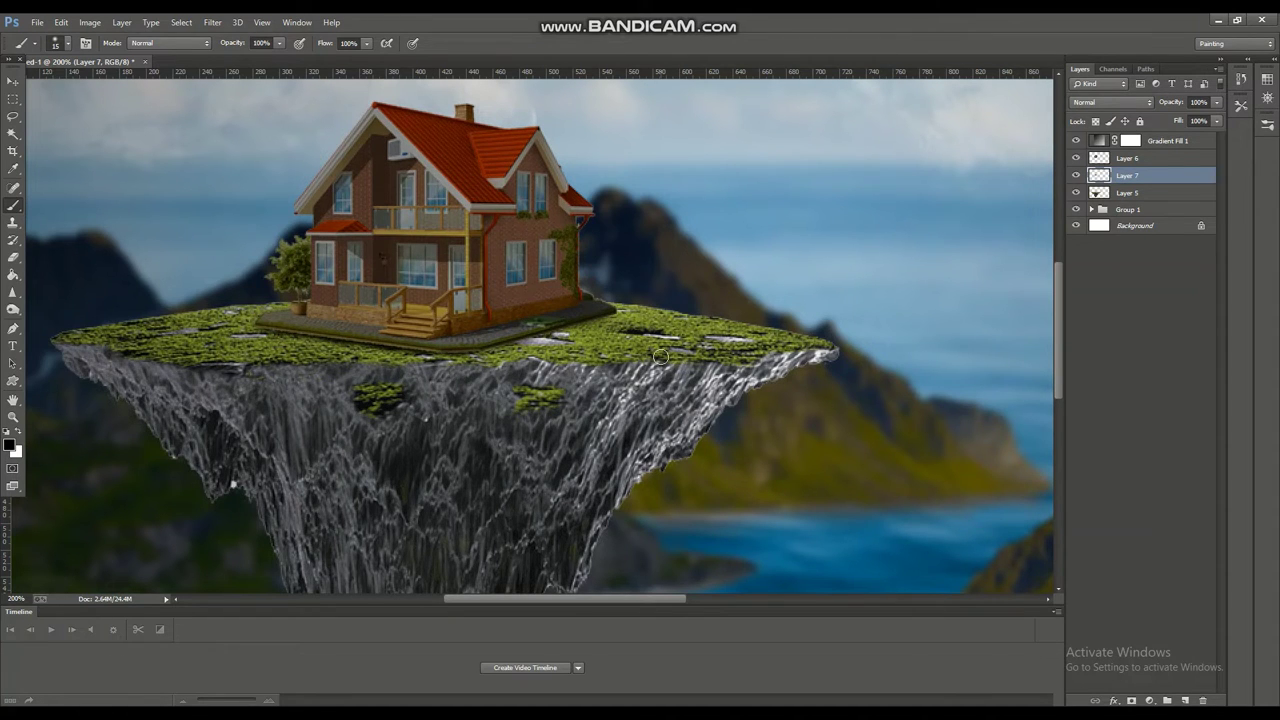
key("ctrl+minus")
key("ctrl+minus")
left_click(1127, 158)
Raise the house's Exposure to brighten it.
left_click(90, 22)
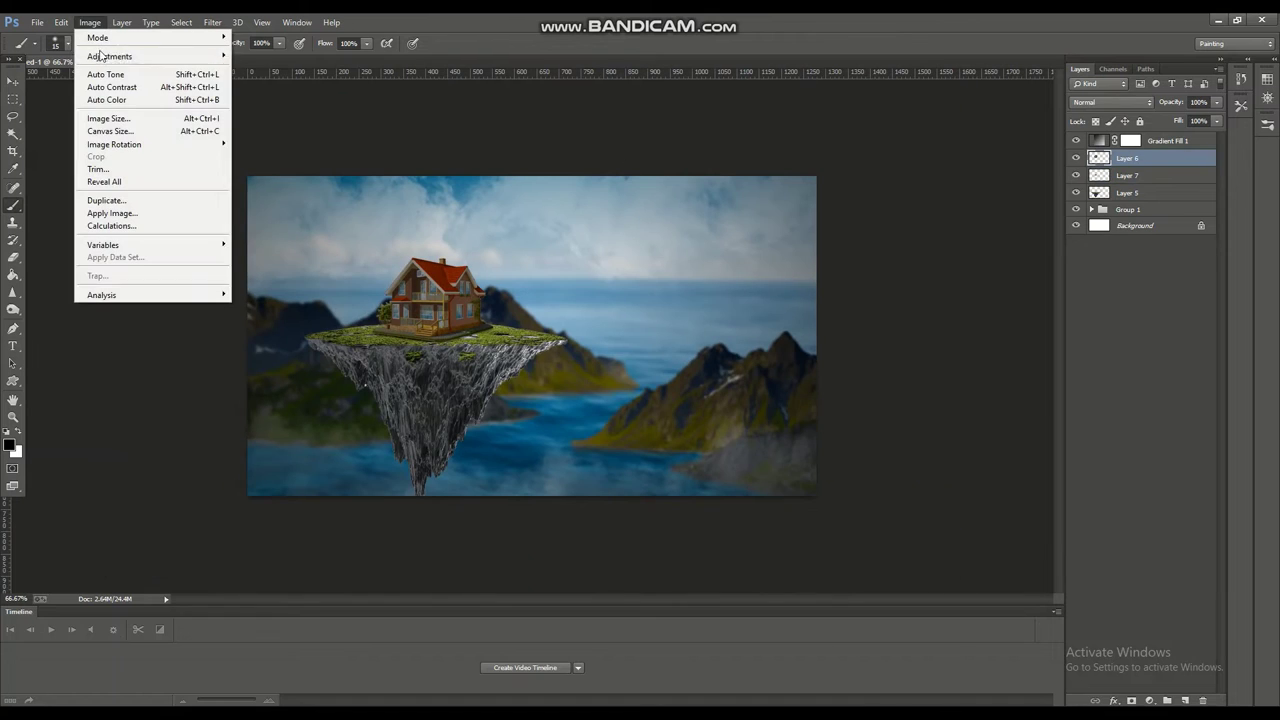
left_click(286, 96)
left_click_drag(918, 240, 935, 246)
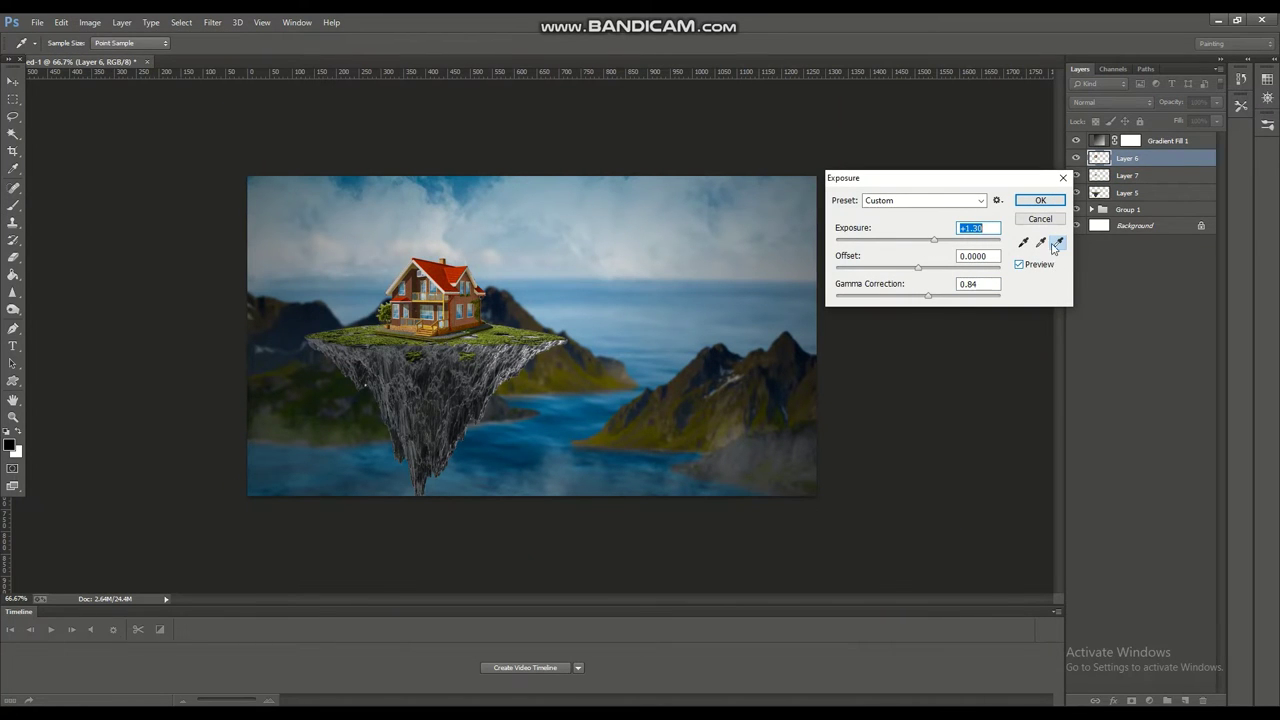
key("Return")
key("b")
Group Layers 5–7 as House, shrink the group to about 85% and move it up-left.
left_click(1122, 190, "shift")
key("ctrl+g")
type("Hou")
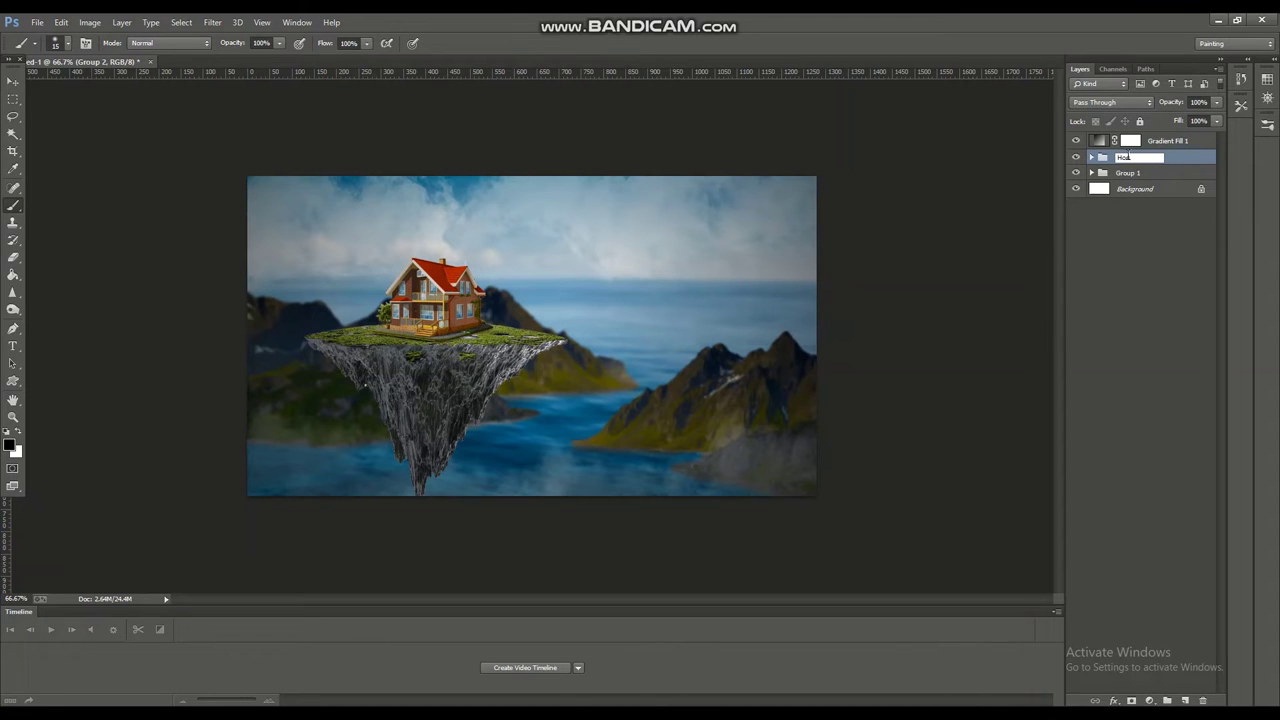
type("se")
key("Return")
key("ctrl+t")
left_click_drag(567, 256, 529, 230)
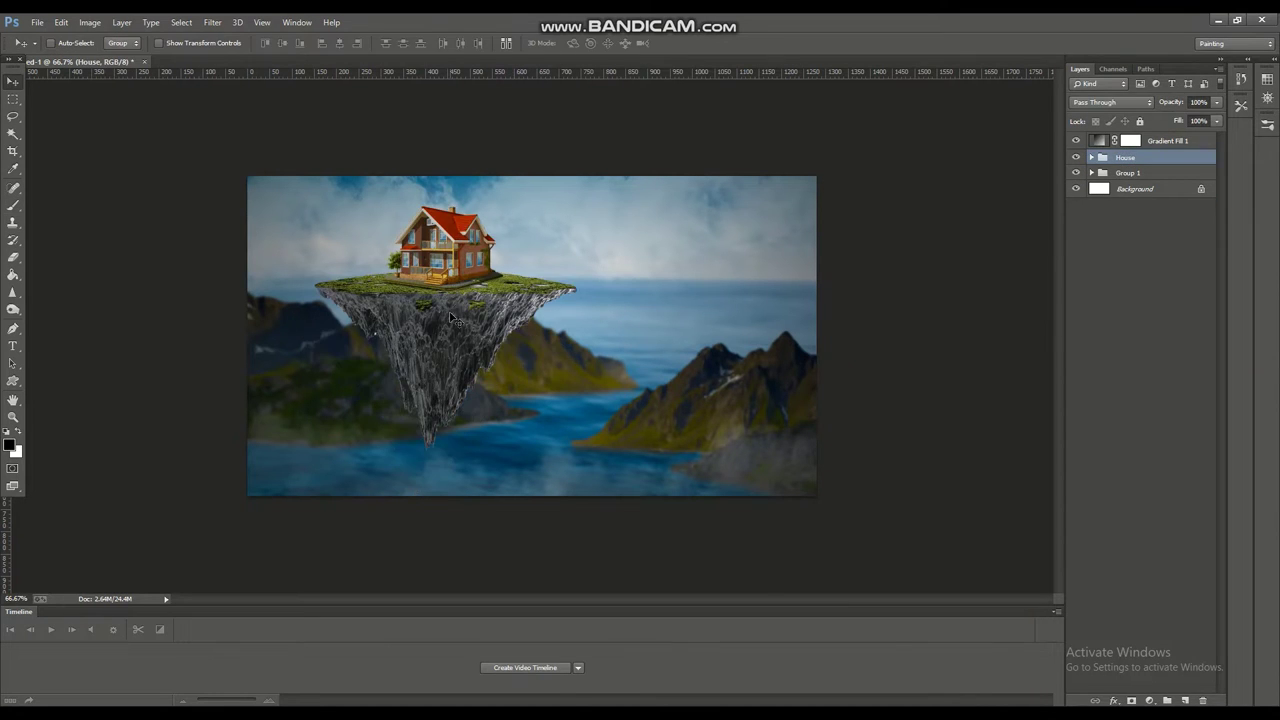
left_click_drag(443, 307, 393, 272)
key("Return")
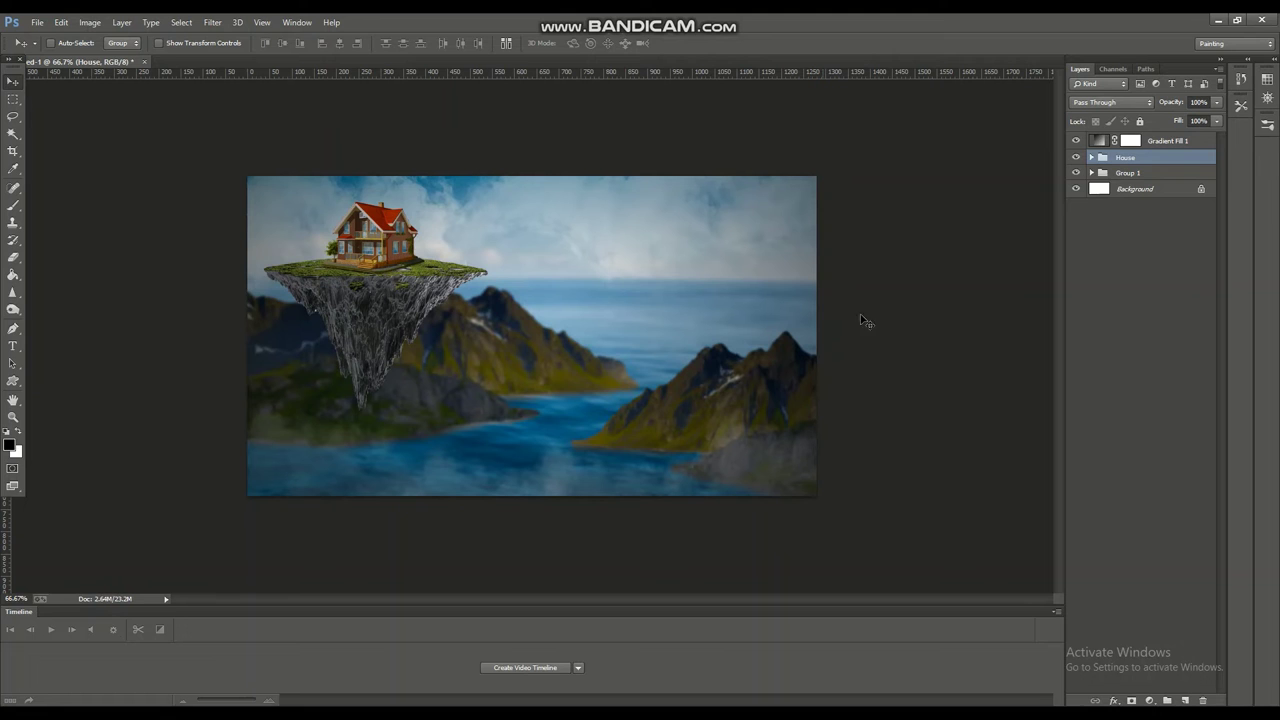
Apply the Camera Raw Filter to the island's Layer 5.
left_click(1091, 157)
left_click(1138, 208)
left_click(212, 22)
left_click(260, 94)
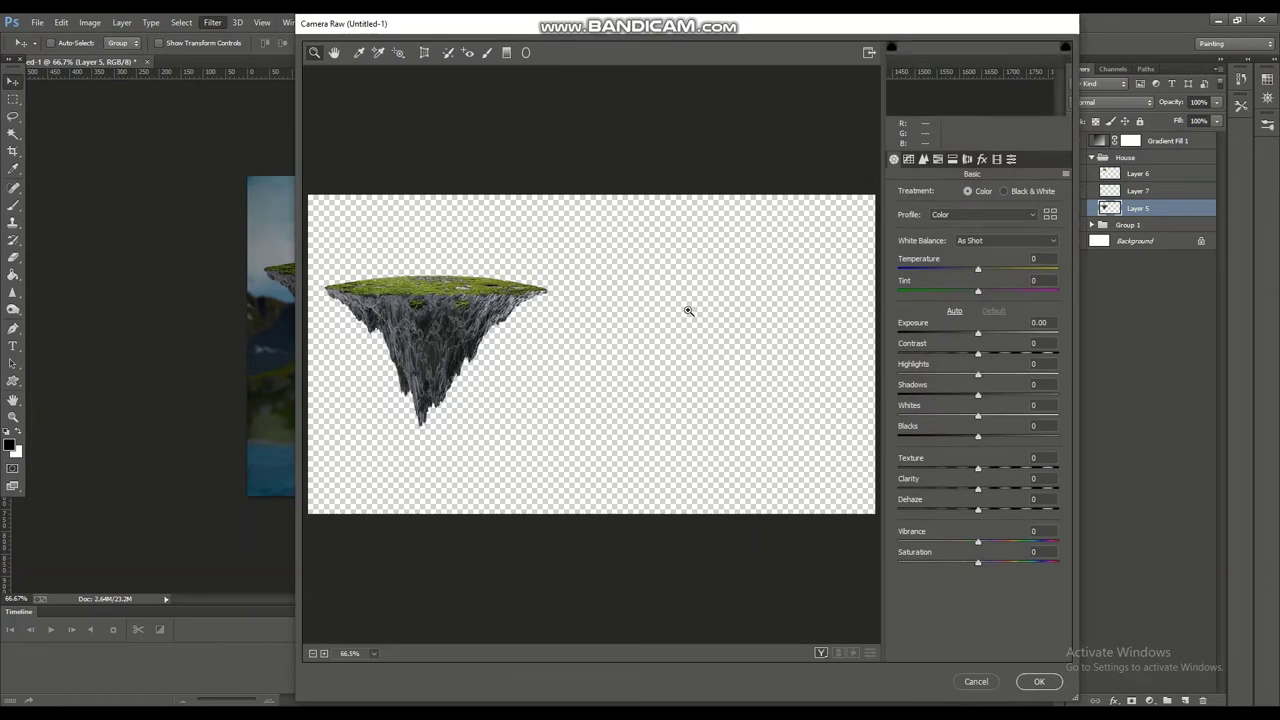
left_click(990, 684)
Enlarge the House group toward the lower left of the scene.
left_click(1091, 157)
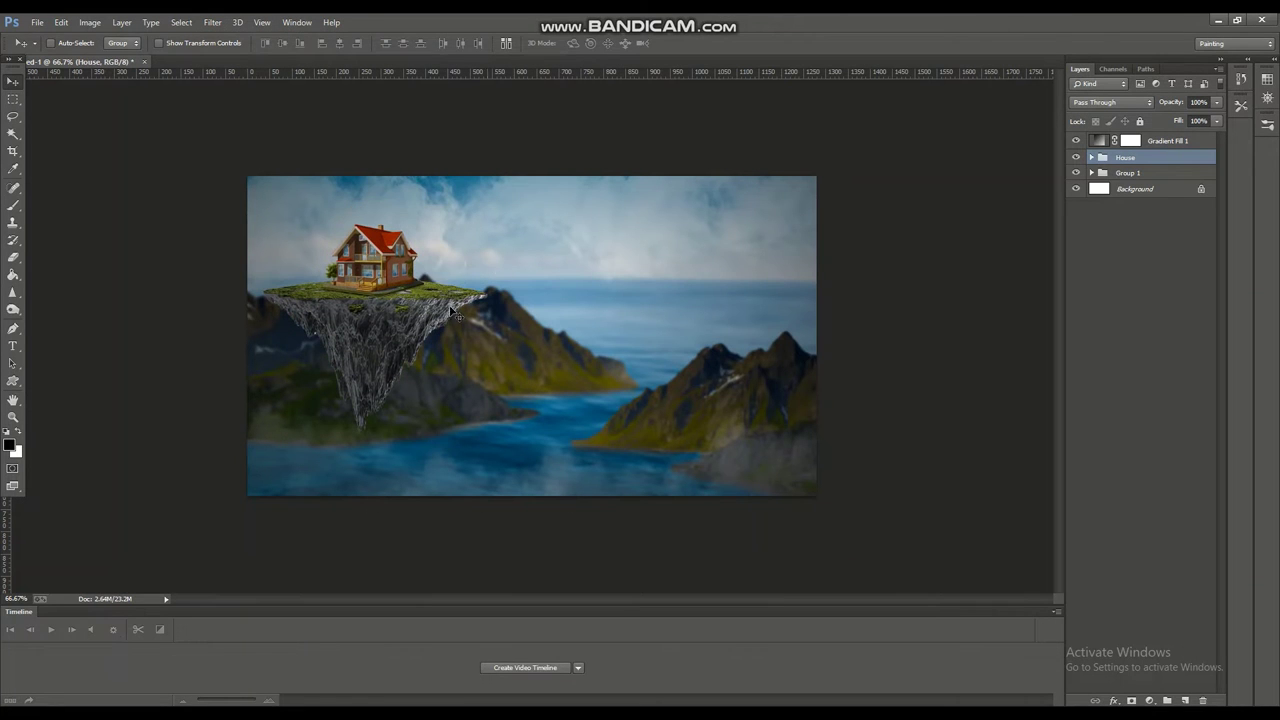
key("ctrl+t")
left_click_drag(257, 434, 214, 486)
key("Return")
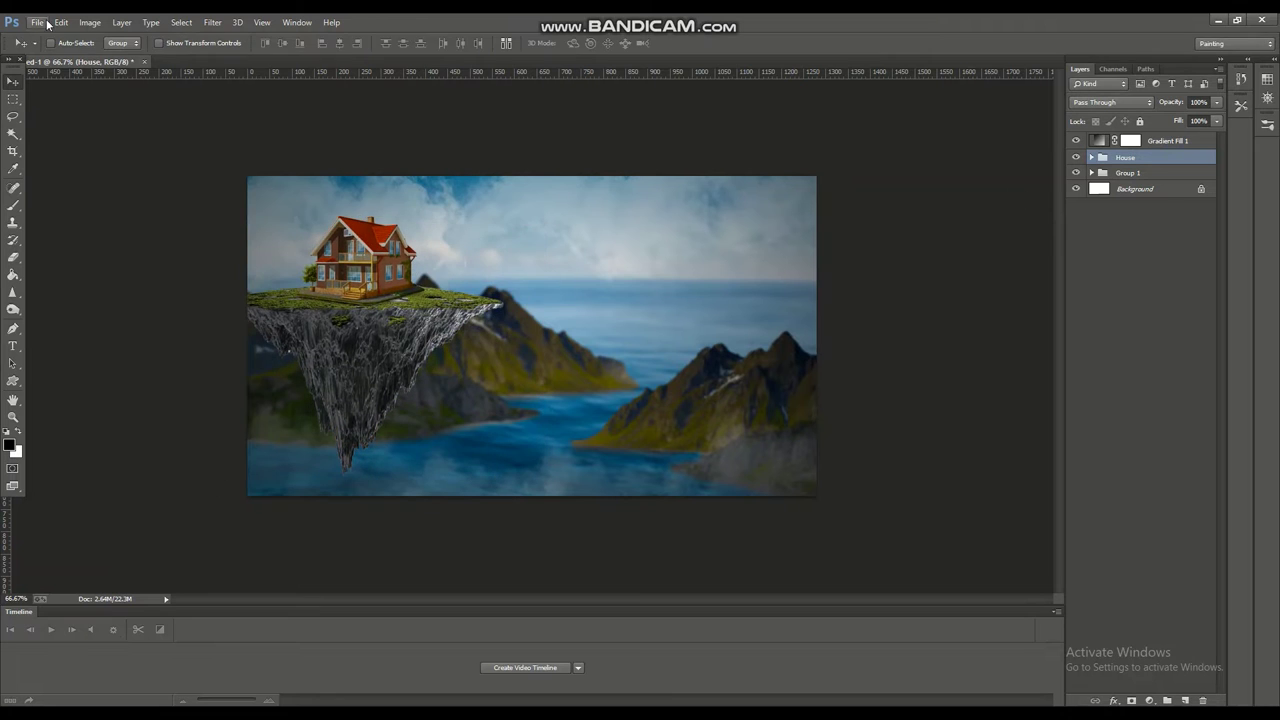
Open the second floating-island image and select its white background with the Magic Wand.
left_click(37, 22)
left_click(55, 55)
double_click(226, 123)
key("w")
right_click(72, 262)
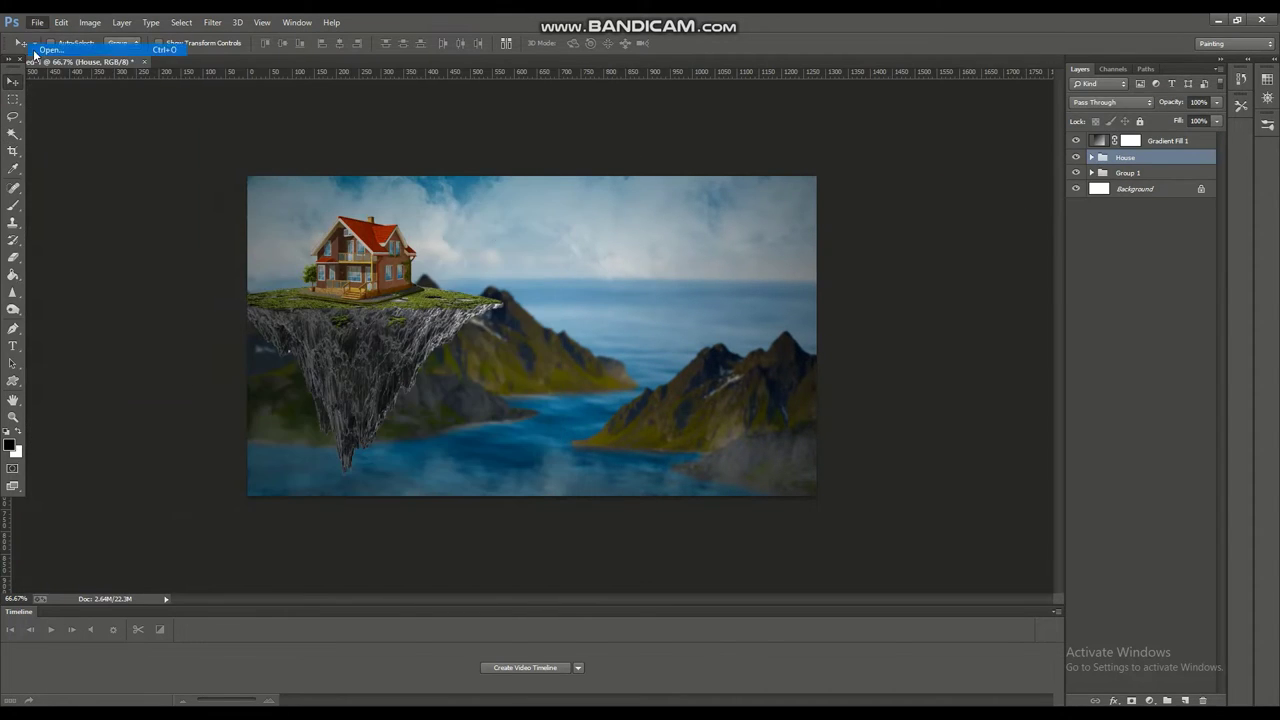
Place the second island as Layer 8 in the upper-right sky and open Camera Raw.
left_click(45, 50)
left_click(523, 409)
left_click(206, 189)
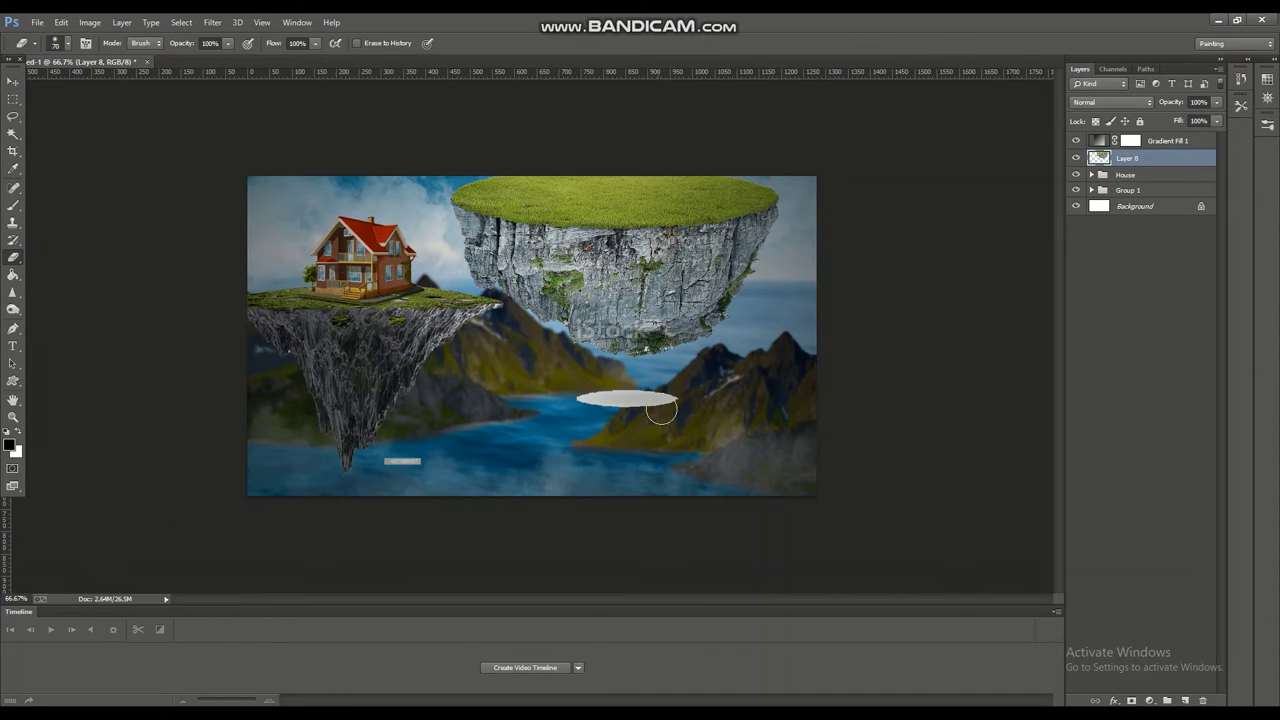
left_click(14, 224)
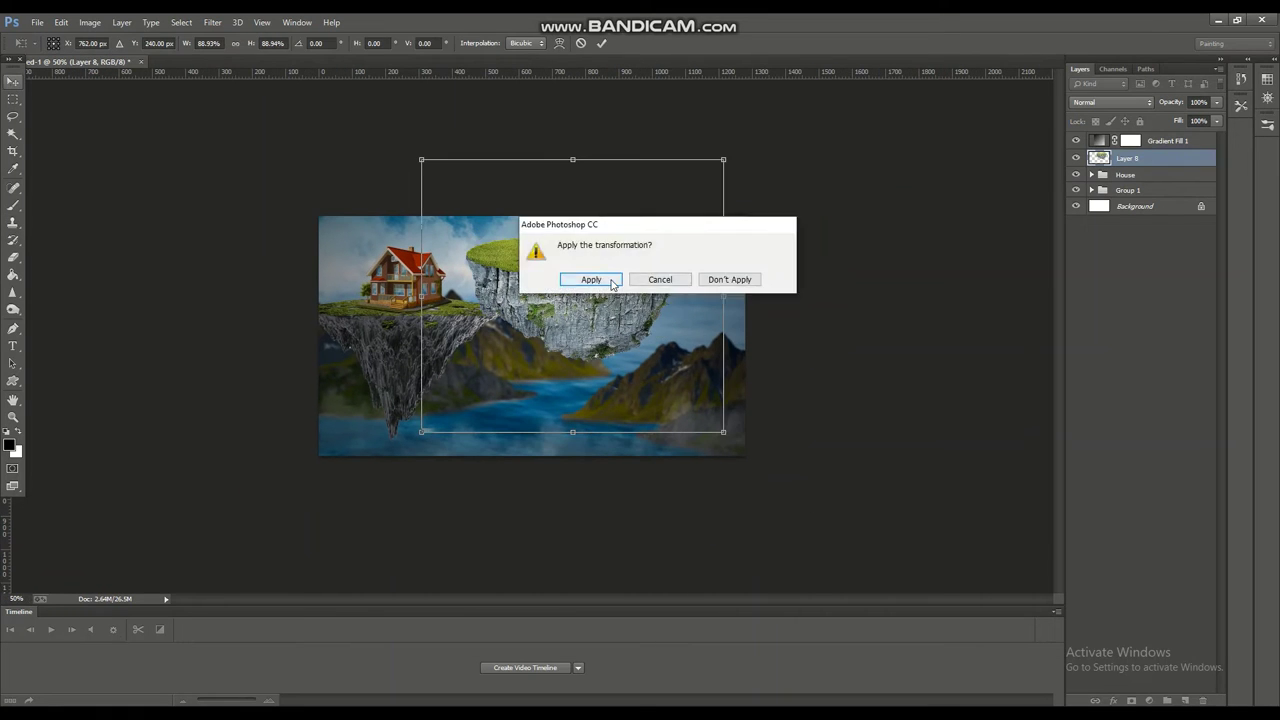
left_click(212, 22)
left_click(240, 100)
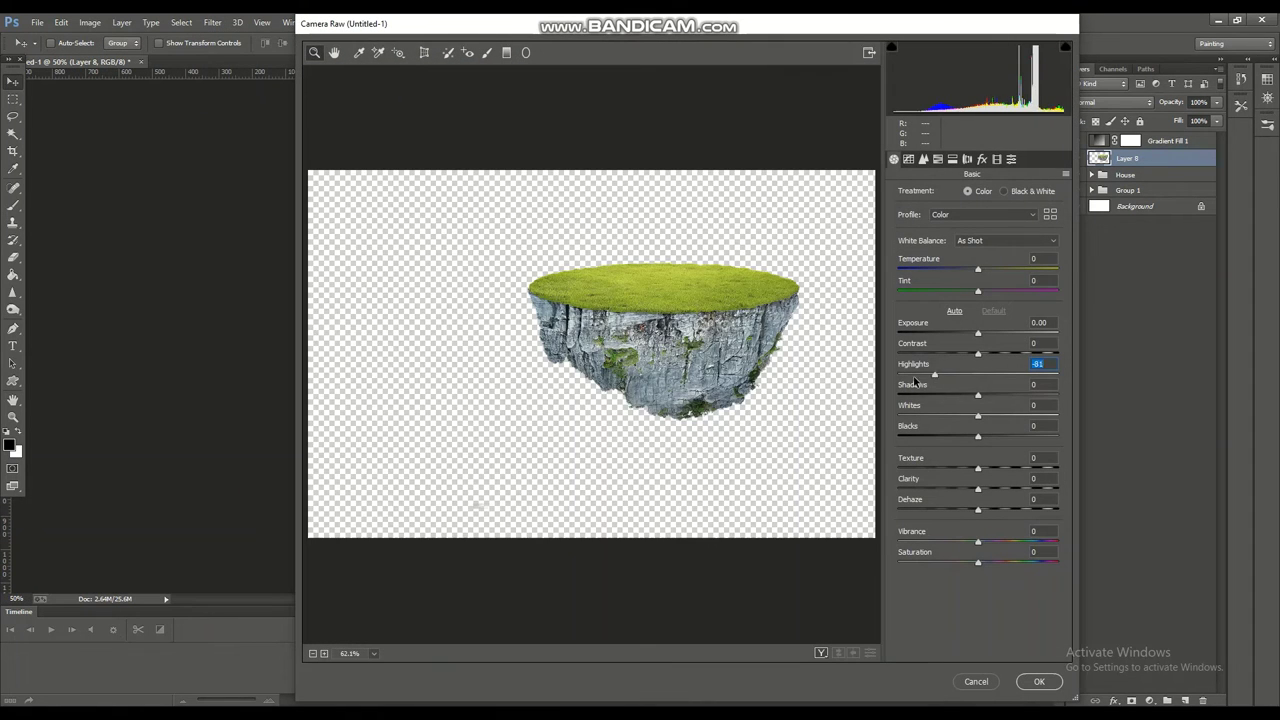
Lower the second island's exposure in Camera Raw and shrink it.
left_click_drag(978, 333, 965, 336)
left_click(1039, 681)
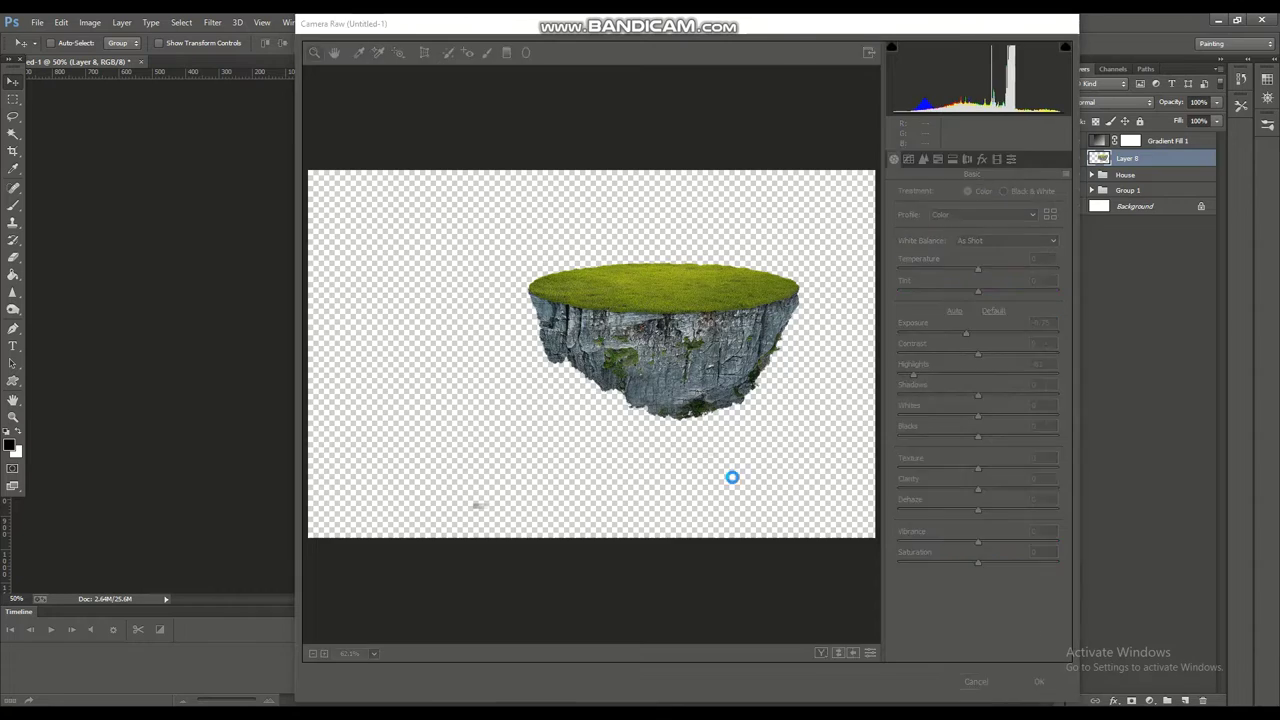
key("ctrl+t")
left_click_drag(706, 260, 700, 345)
key("Return")
key("ctrl+plus")
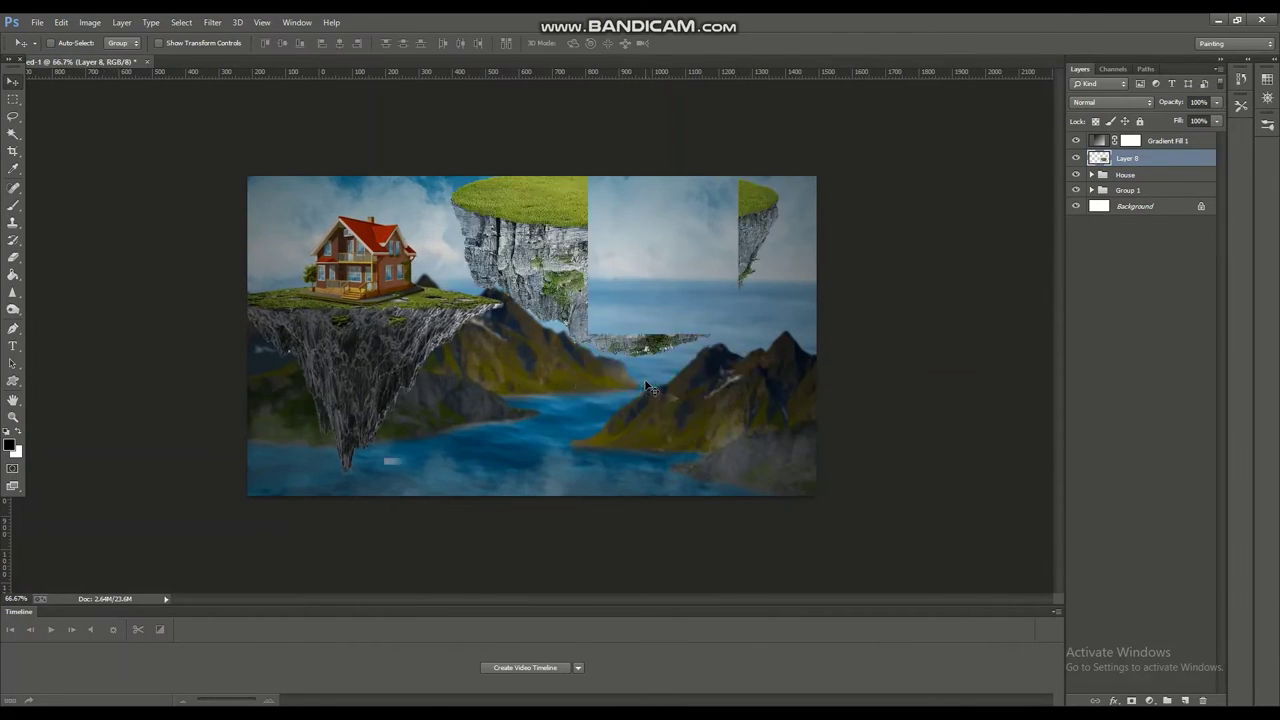
Open house_PNG45 and drag the log house into the composite as Layer 9.
left_click(36, 22)
left_click(50, 48)
double_click(370, 225)
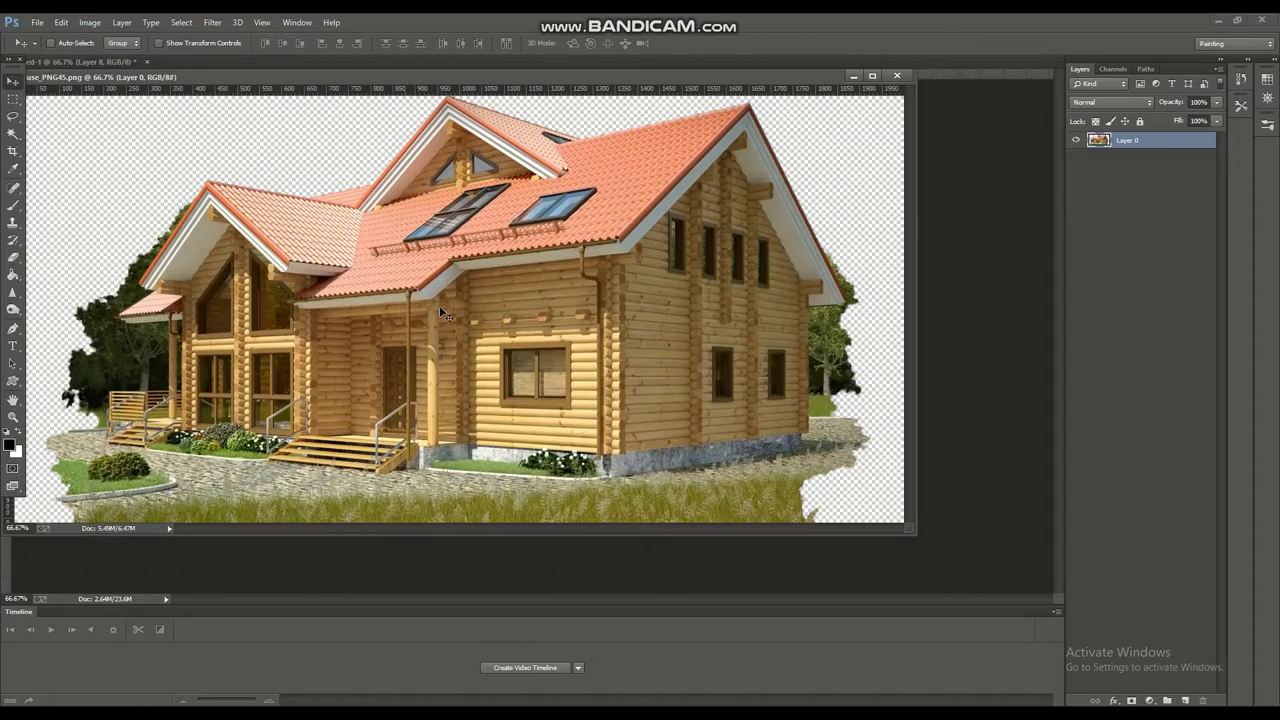
left_click_drag(60, 61, 200, 140)
left_click_drag(250, 350, 575, 214)
left_click(500, 132)
Scale the log house to about 55.56% and seat it on the second island's grassy top.
key("ctrl+minus")
key("ctrl+minus")
key("ctrl+minus")
key("ctrl+t")
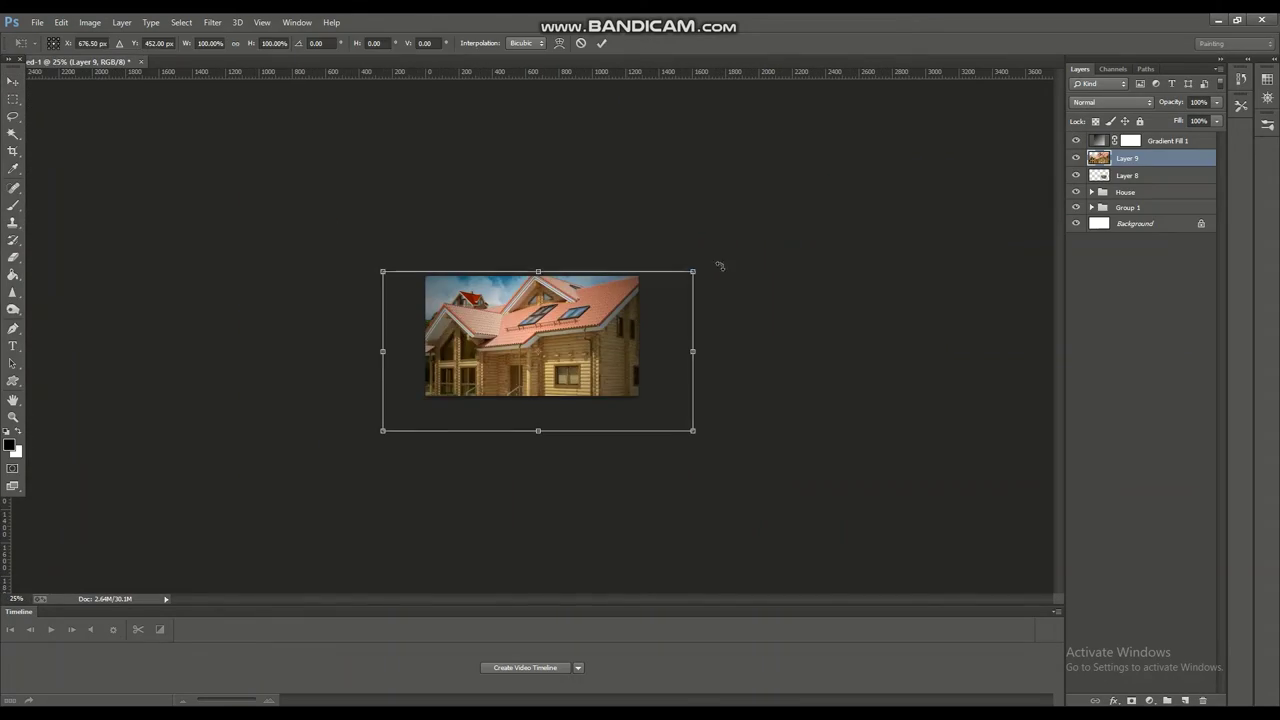
mouse_move(691, 271)
left_mouse_down()
mouse_move(480, 377)
mouse_move(591, 318)
left_mouse_up()
key("ctrl+plus")
key("ctrl+plus")
key("ctrl+plus")
left_click_drag(857, 214, 714, 286)
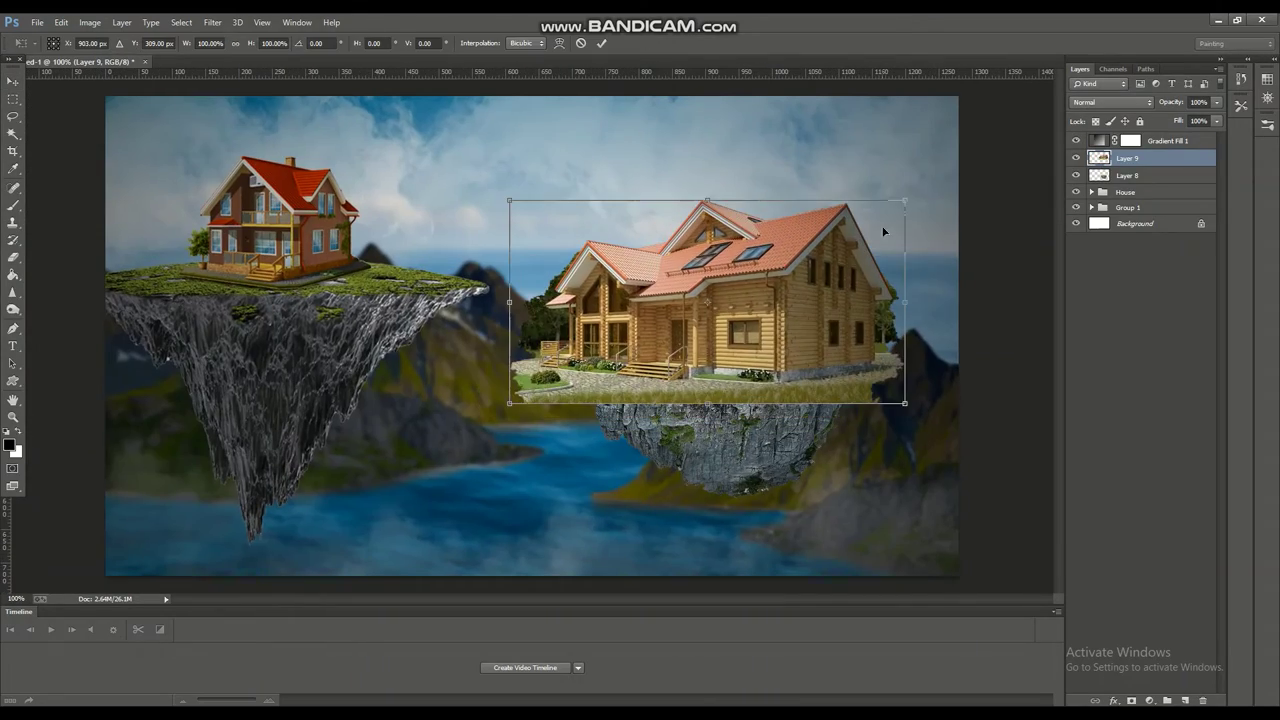
left_click_drag(680, 340, 762, 338)
key("ctrl+plus")
key("ctrl+minus")
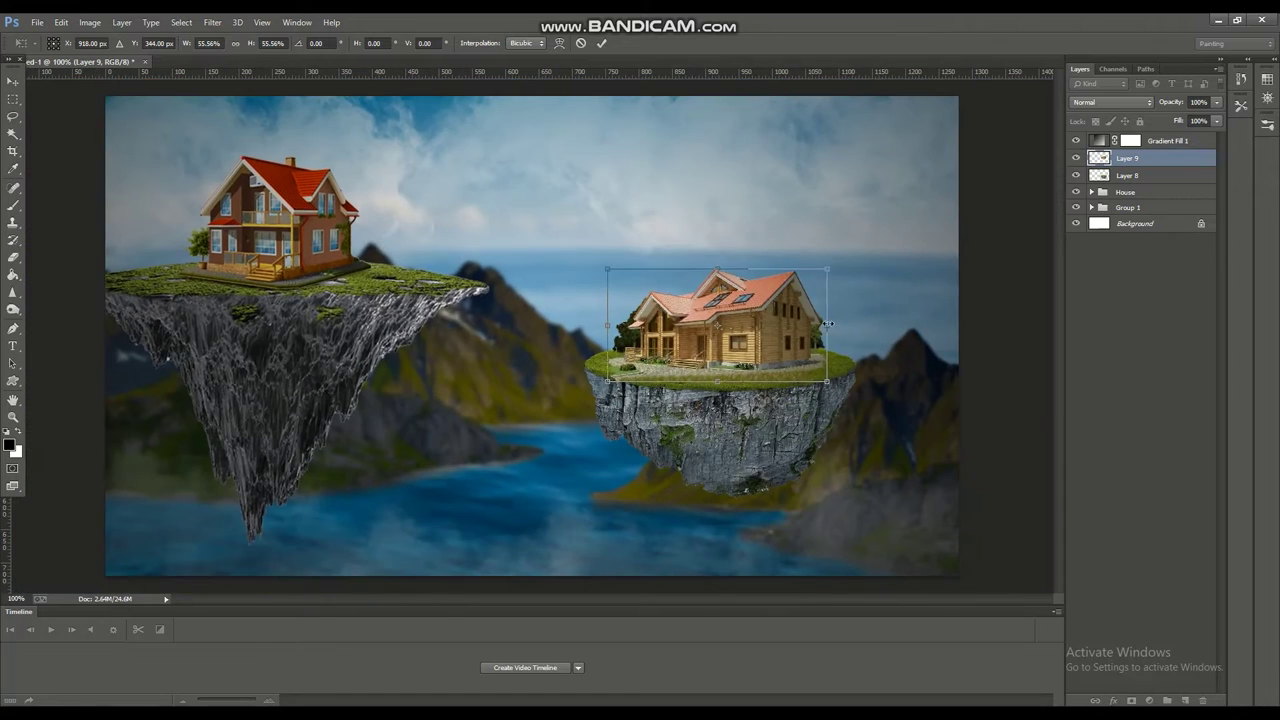
left_click_drag(607, 268, 627, 276)
key("Return")
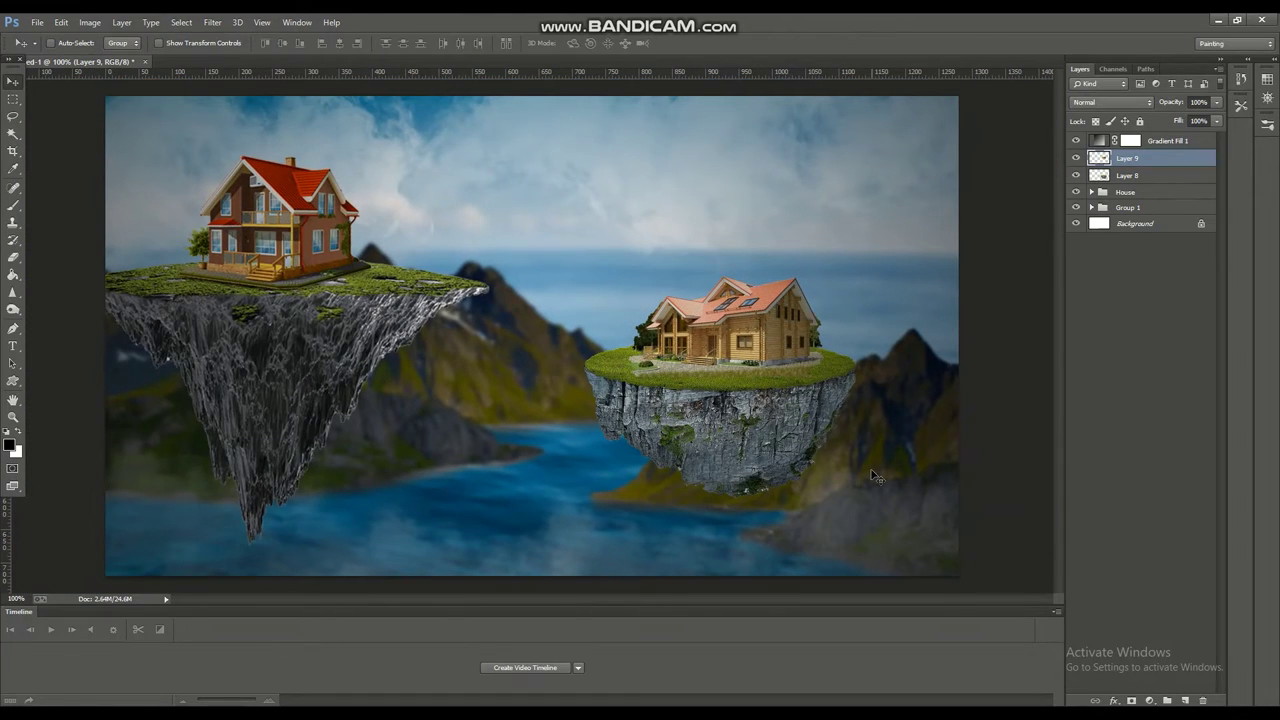
key("ctrl+plus")
Erase the bush and grass patch in front of the log house.
left_click(16, 260)
key("ctrl+plus")
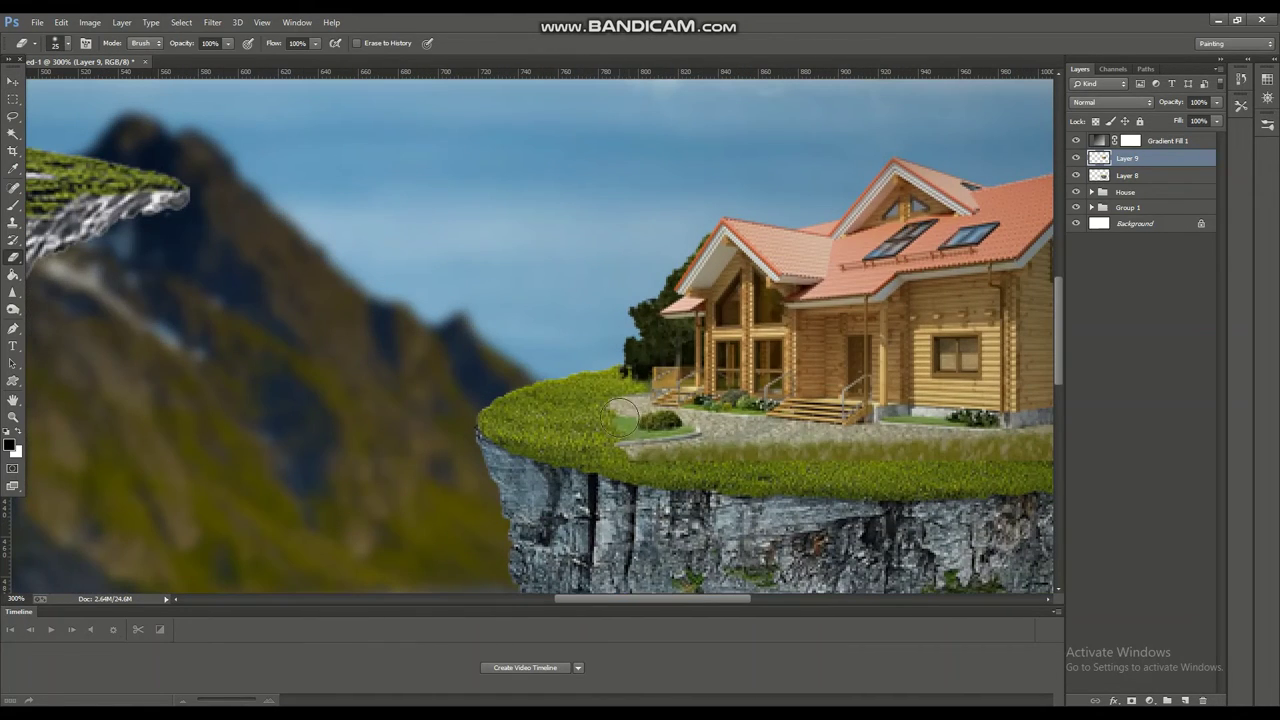
left_click_drag(620, 412, 948, 456)
scroll(668, 459, "right", 5)
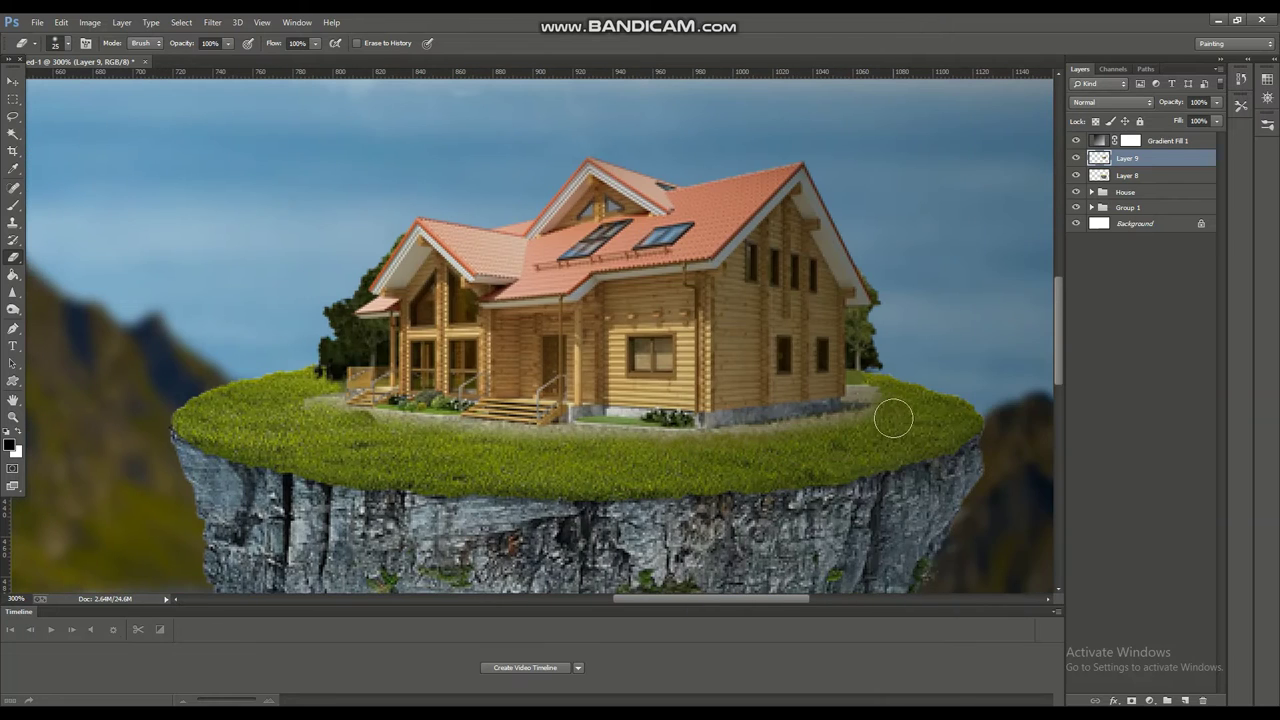
key("ctrl+minus")
key("ctrl+minus")
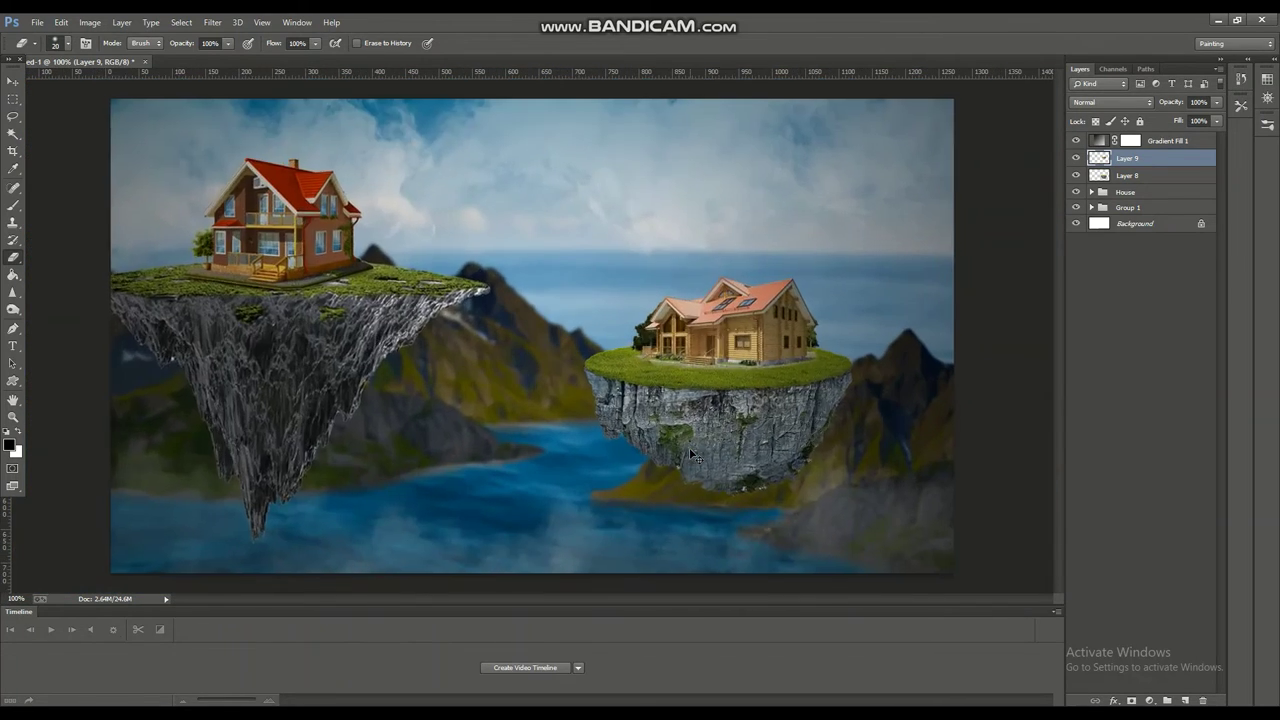
key("ctrl+minus")
Add a new layer and brush-paint near the log house's base.
left_click(1185, 700)
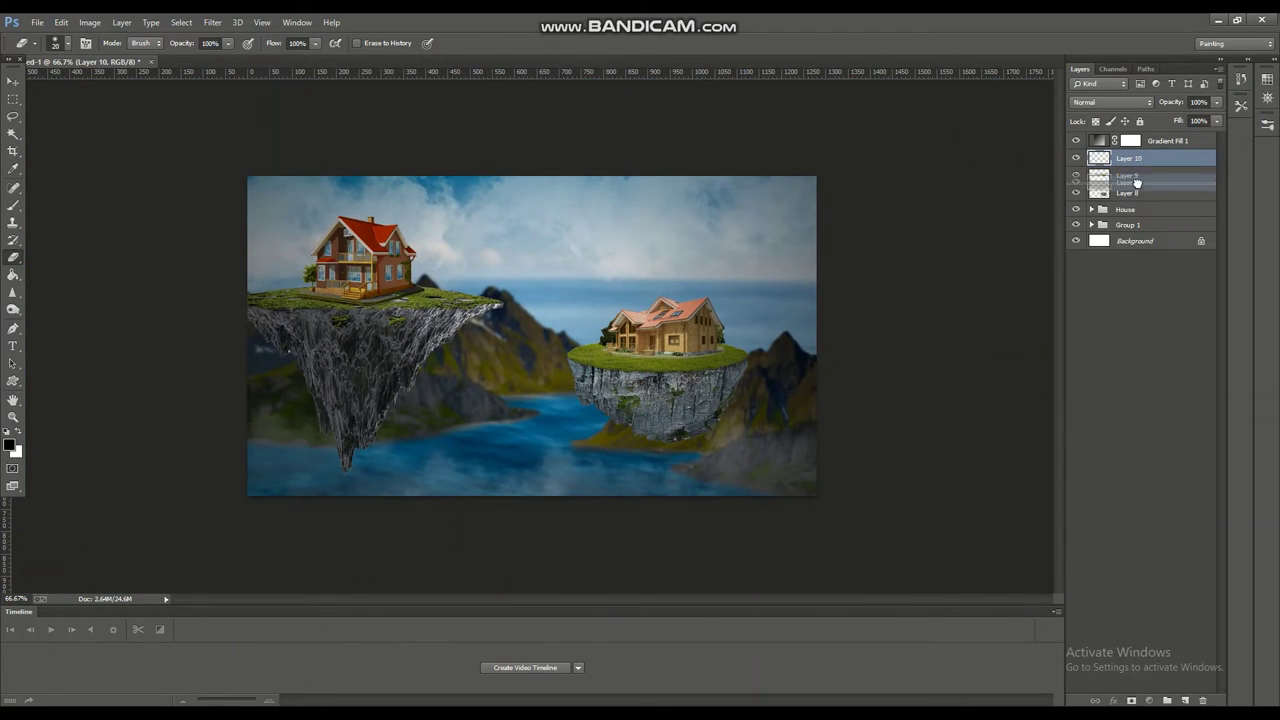
key("b")
key("ctrl+plus")
key("ctrl+plus")
key("ctrl+plus")
left_click_drag(711, 598, 772, 598)
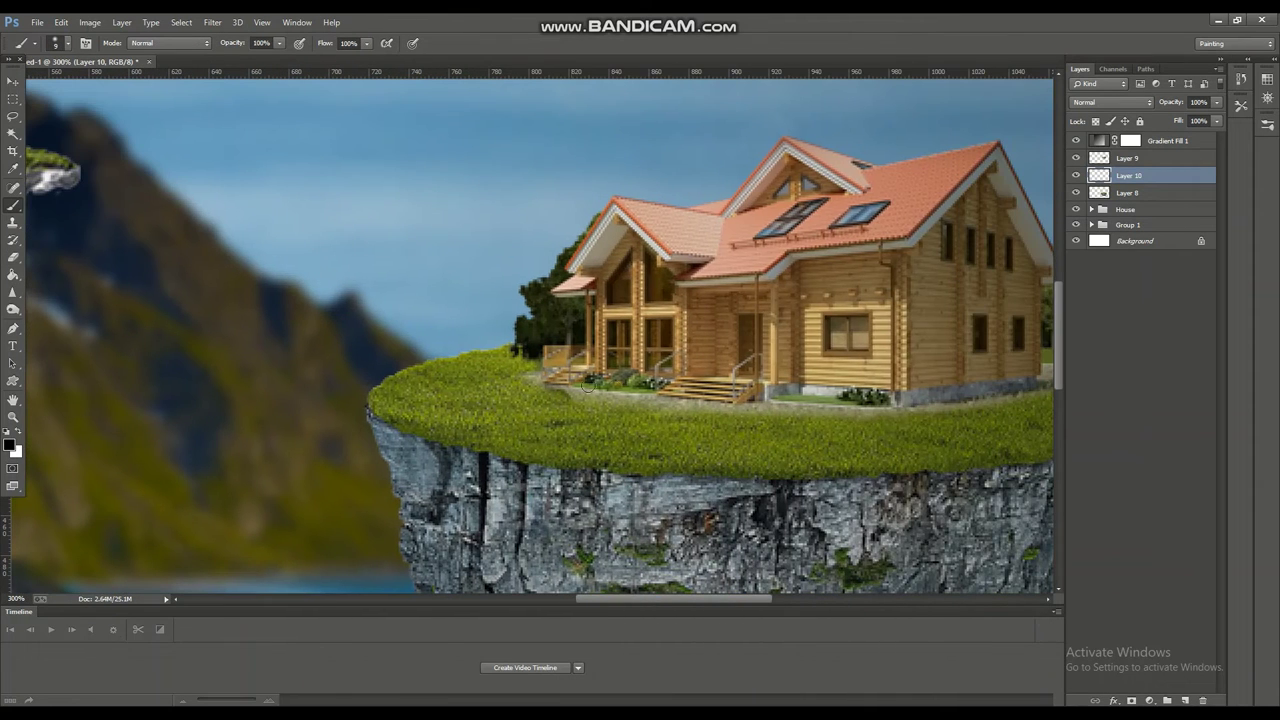
scroll(633, 432, "right", 5)
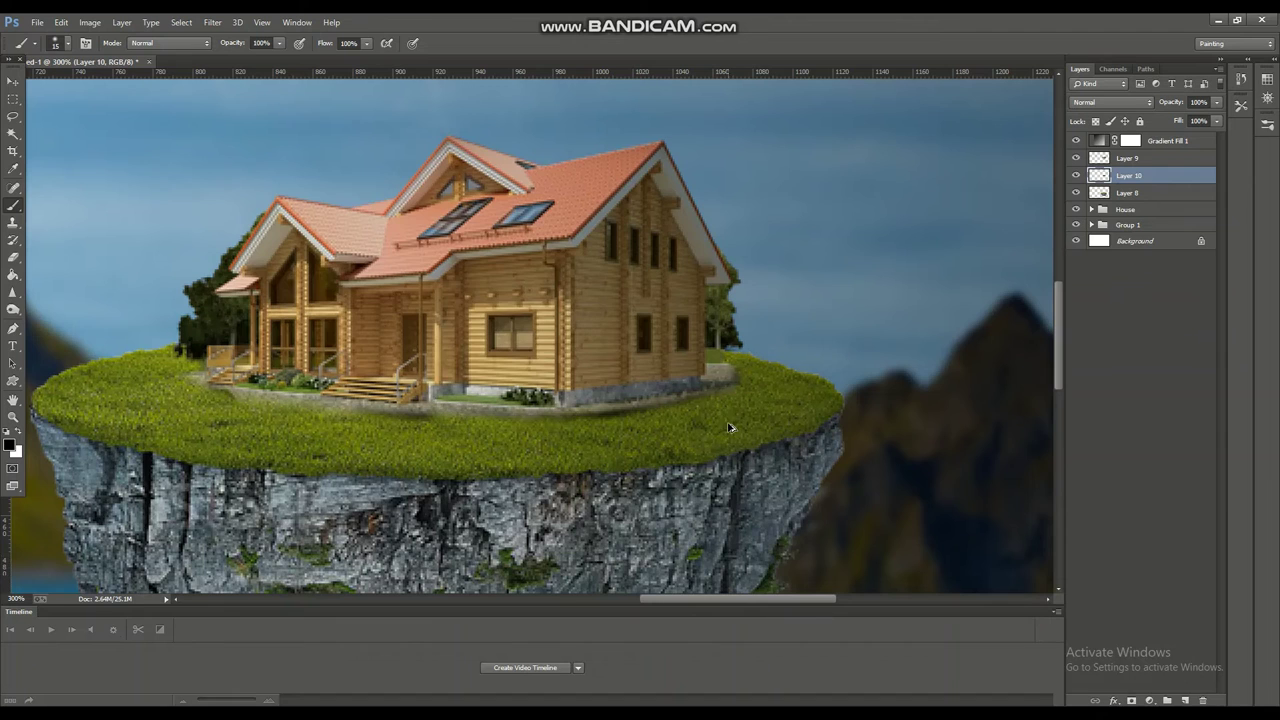
Group the log house and island layers and name the group House 2.
key("ctrl+minus")
key("ctrl+minus")
key("ctrl+minus")
left_click(1127, 192, "shift")
key("ctrl+g")
double_click(1128, 157)
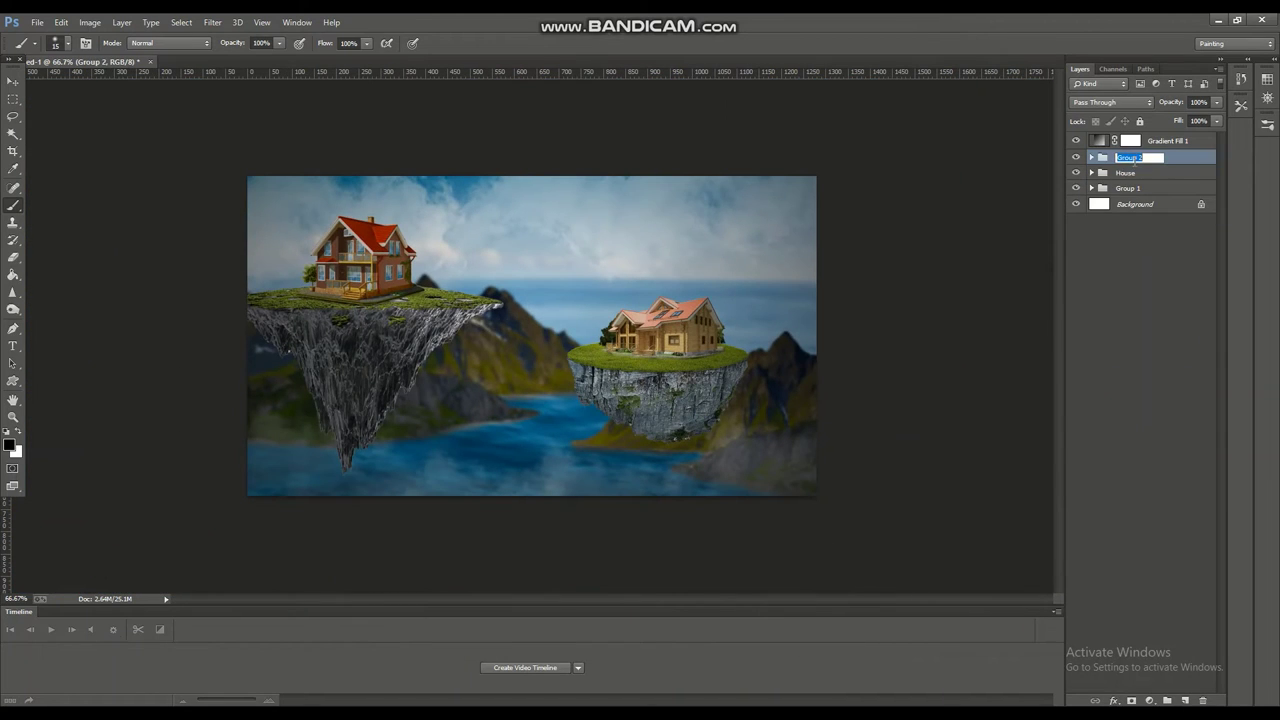
type("2")
key("Return")
key("v")
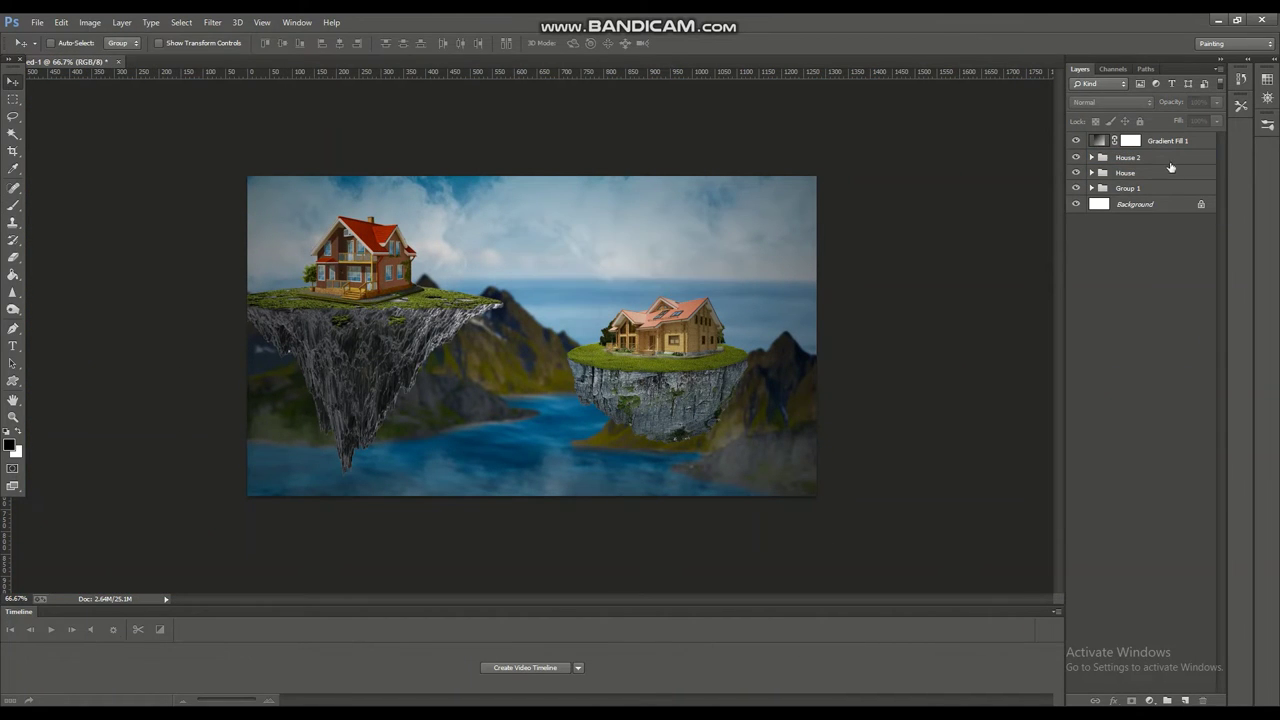
key("ctrl+t")
Enlarge the House 2 island and flip its raised copy horizontally near the upper centre.
left_click_drag(530, 505, 577, 566)
mouse_move(700, 420)
left_mouse_down()
mouse_move(725, 398)
mouse_move(627, 263)
left_mouse_up()
key("Return")
key("ctrl+t")
right_click(634, 278)
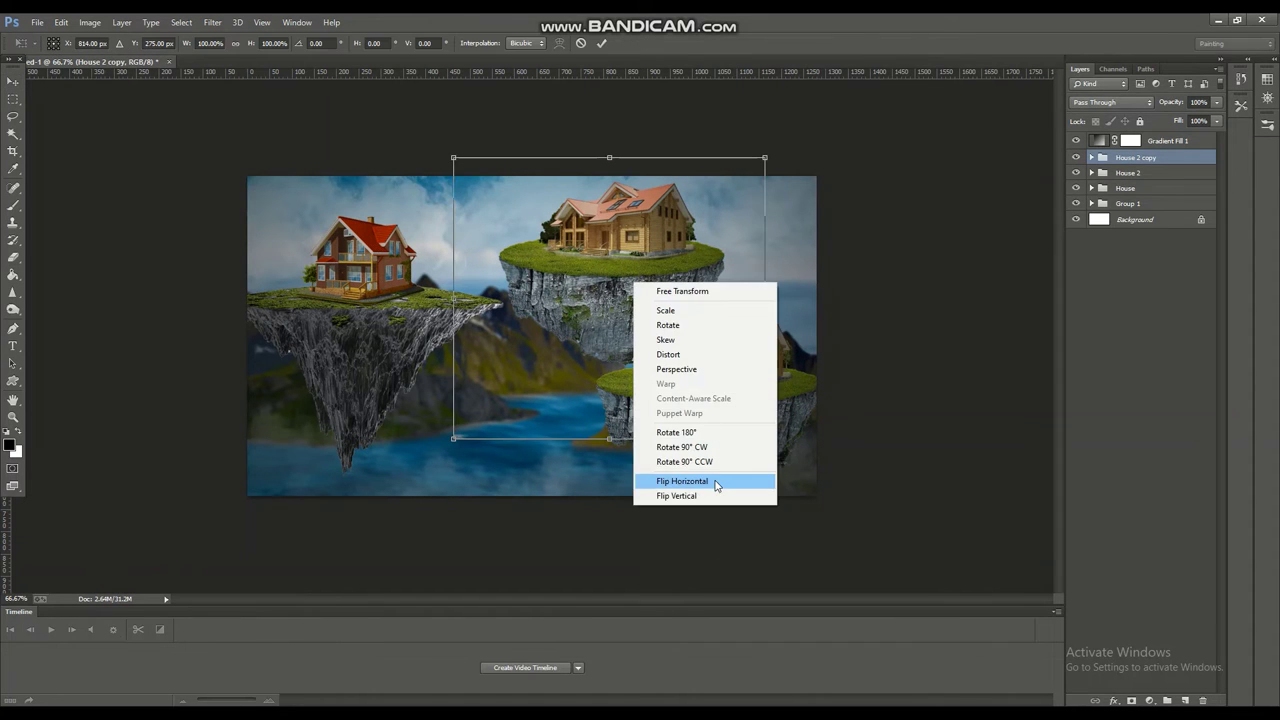
left_click(714, 481)
key("Return")
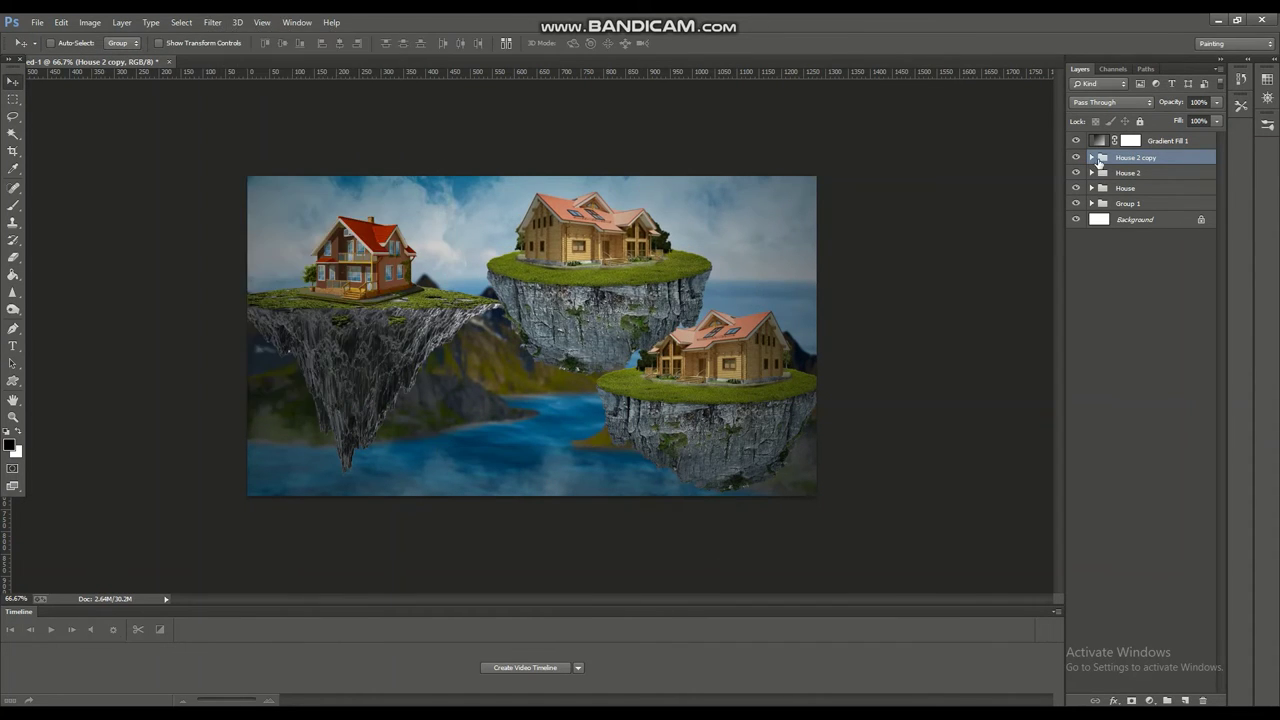
Select the copied group's log house layer and open it in Camera Raw.
left_click(1092, 157)
left_click(1138, 173)
left_click(212, 22)
left_click(260, 101)
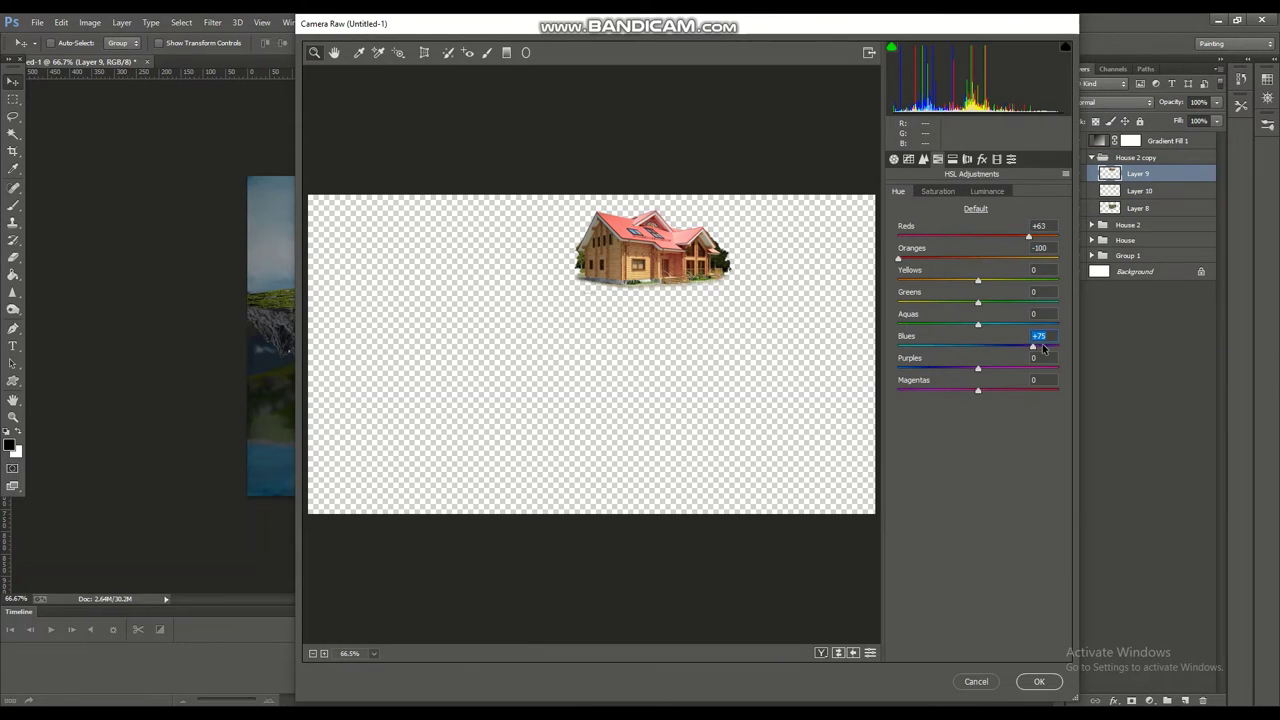
Mute the copied log house to a grey roof and darker walls via HSL, then rename its group House 3.
left_click(940, 191)
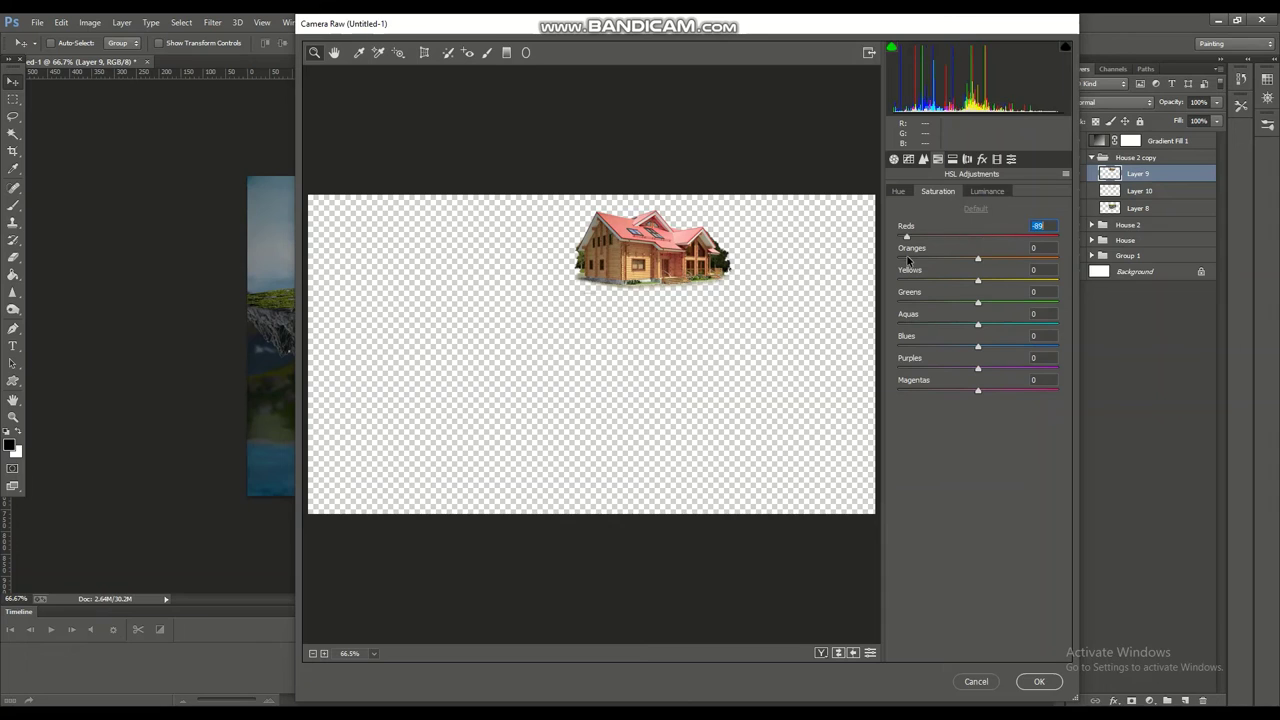
left_click(987, 191)
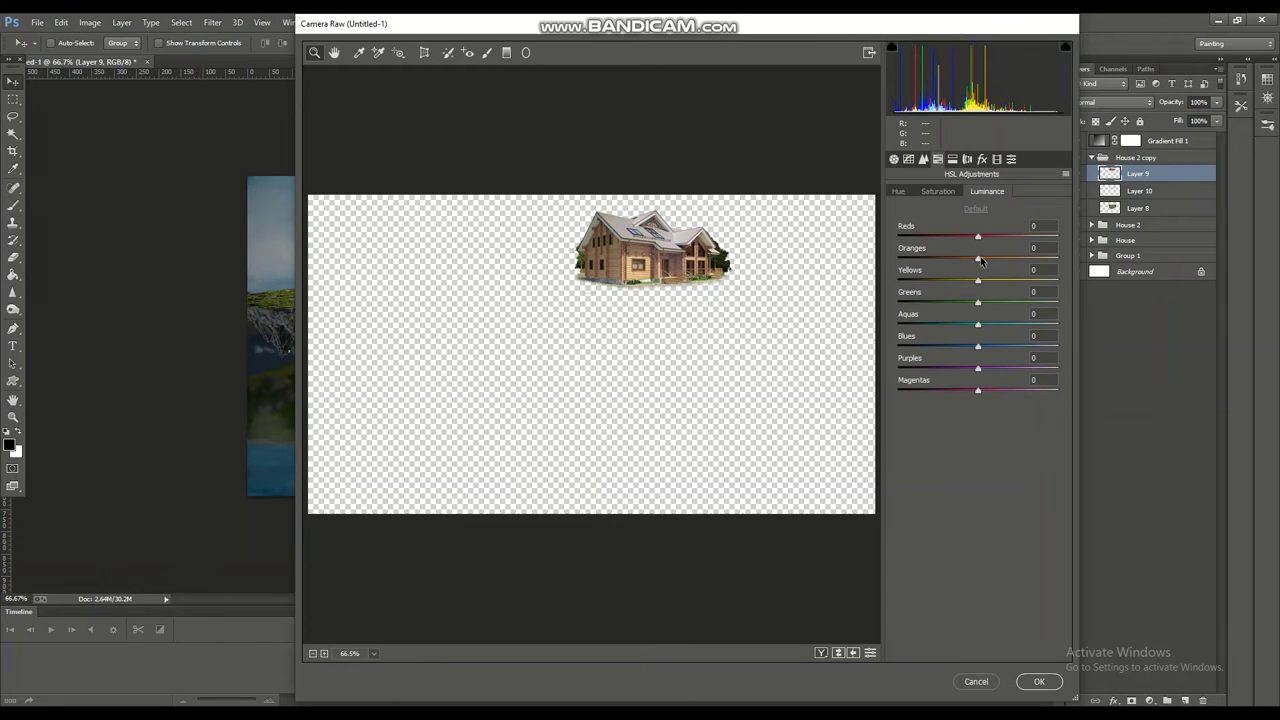
left_click(1039, 681)
key("ctrl+t")
key("Return")
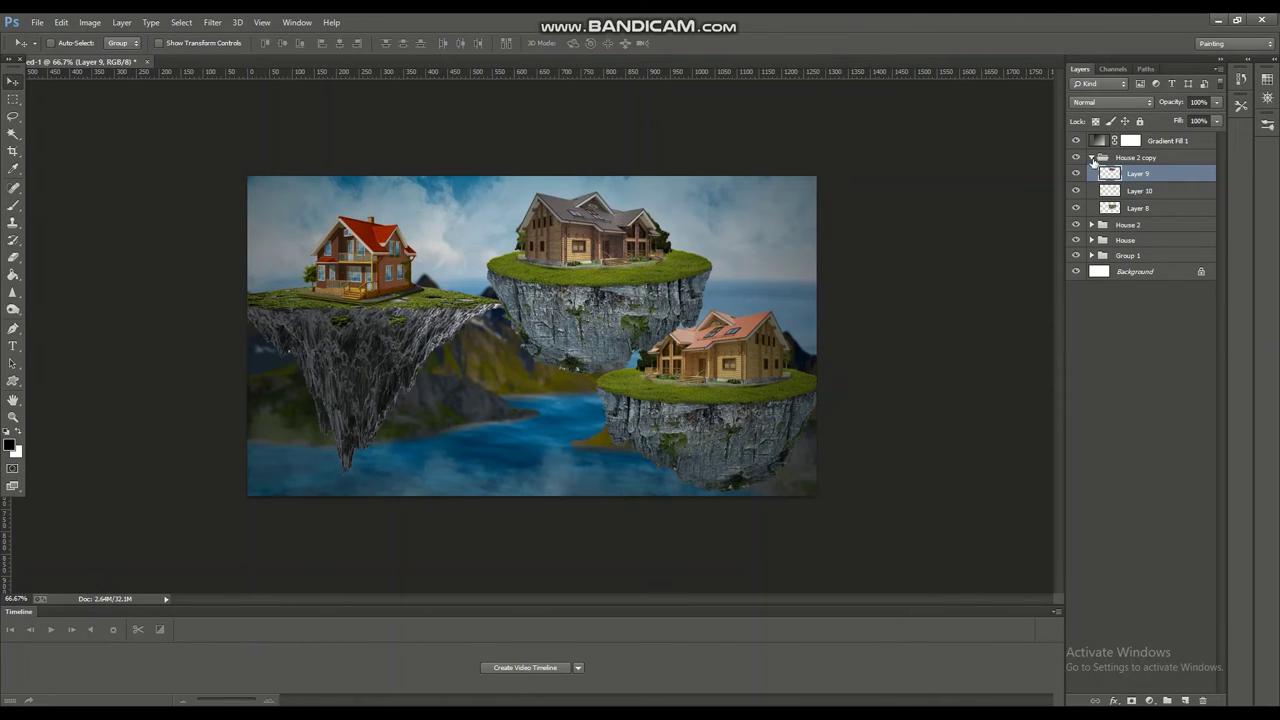
left_click(1091, 157)
double_click(1136, 157)
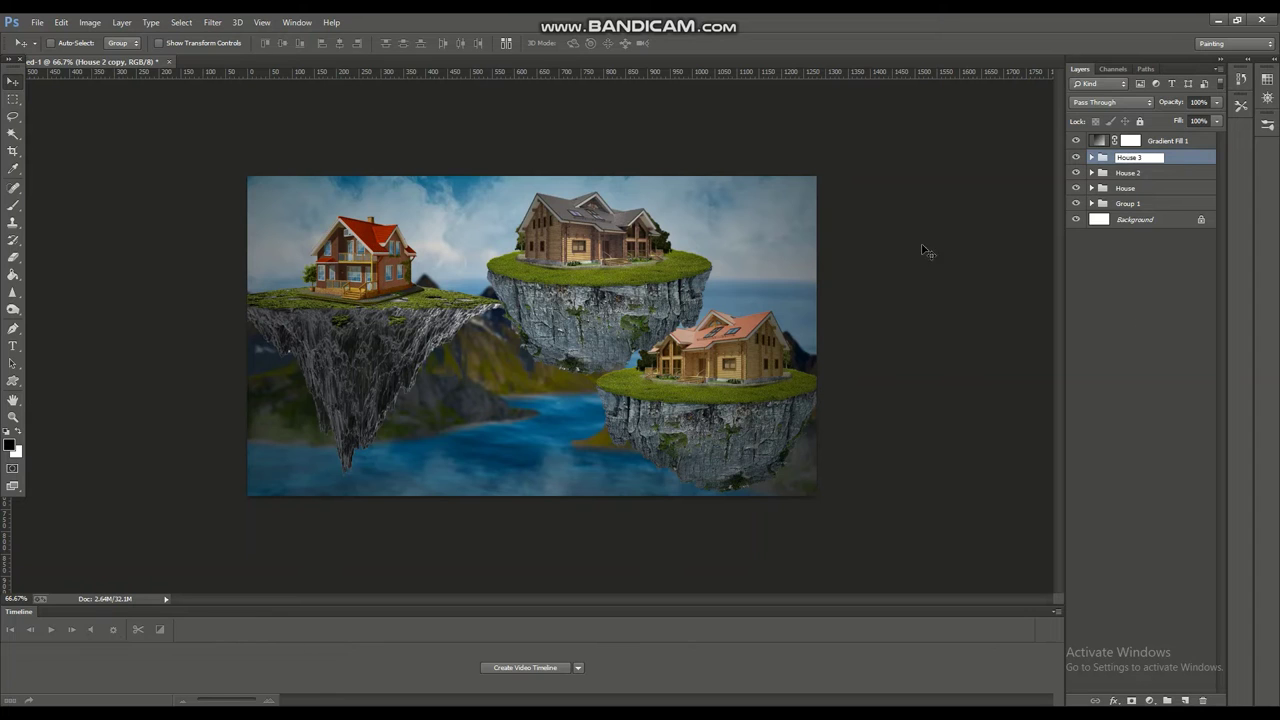
Name the copied group House 3 and undo trial moves and restacking of it.
key("Return")
left_click_drag(697, 228, 540, 315)
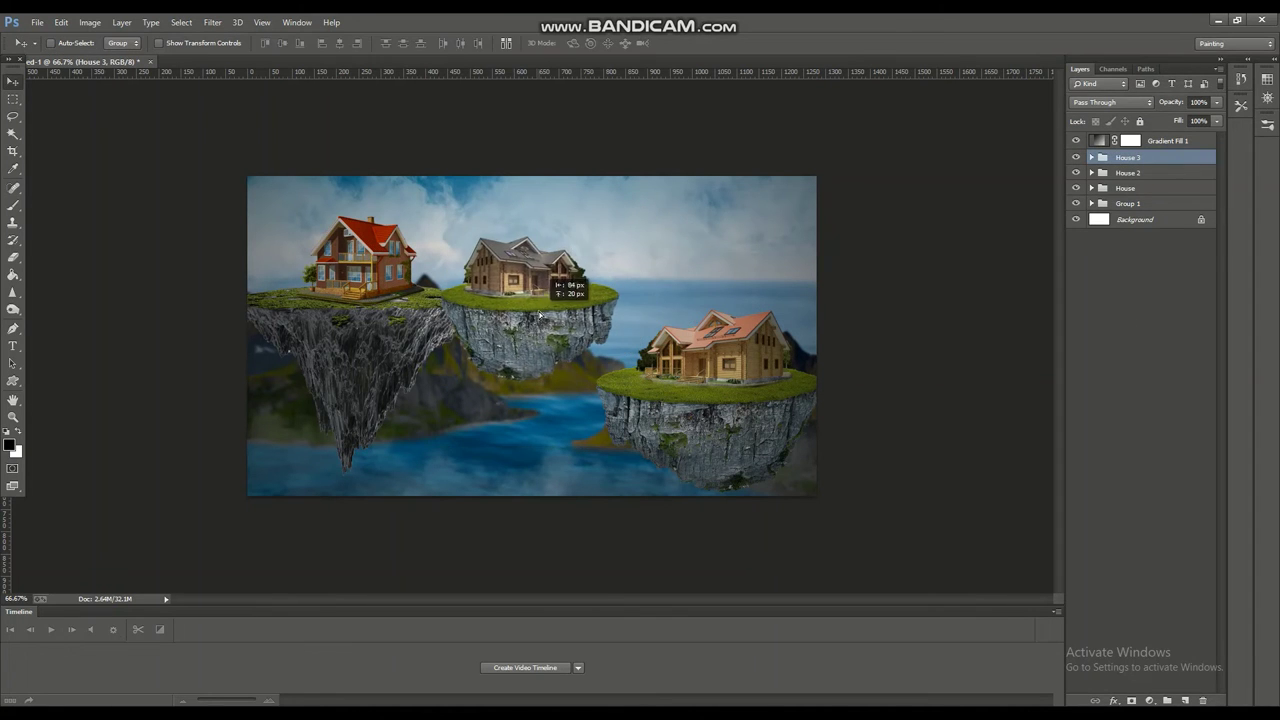
key("ctrl+z")
key("ctrl+z")
key("ctrl+z")
key("ctrl+z")
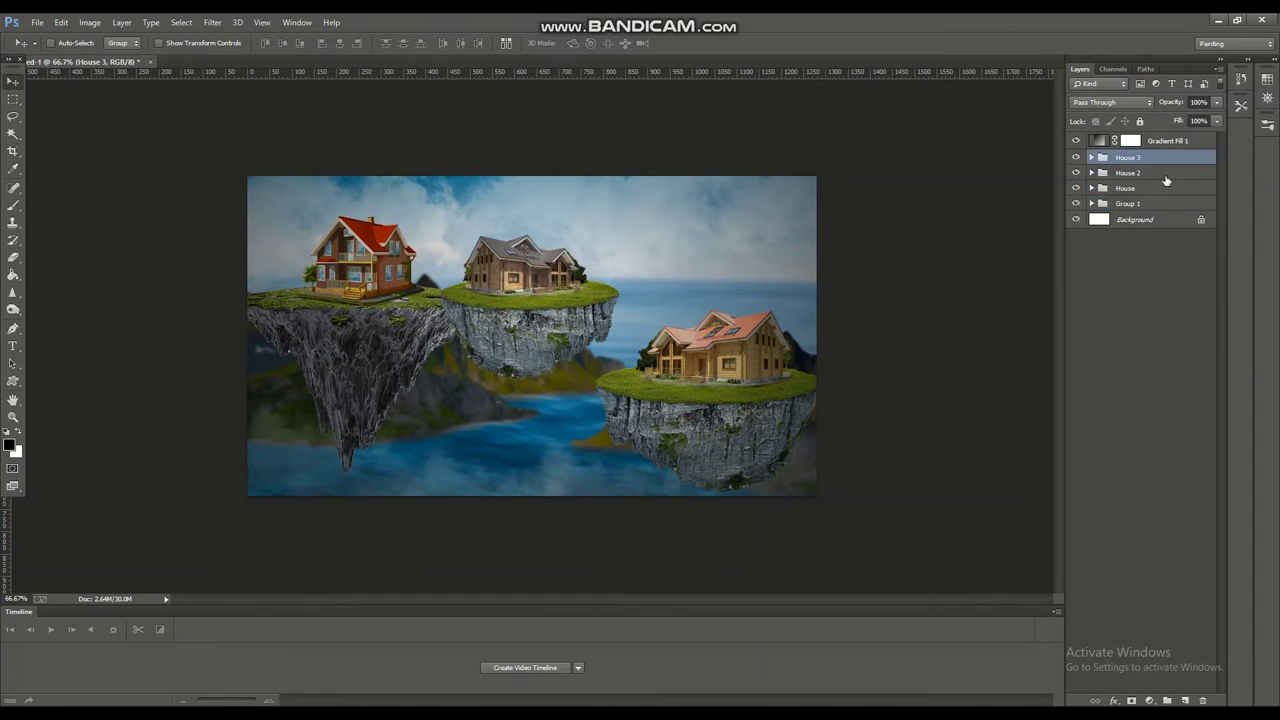
left_click_drag(1156, 208, 1157, 215)
key("ctrl+z")
Shrink the House 3 island to about 69% and move it up-right near the top centre.
key("ctrl+t")
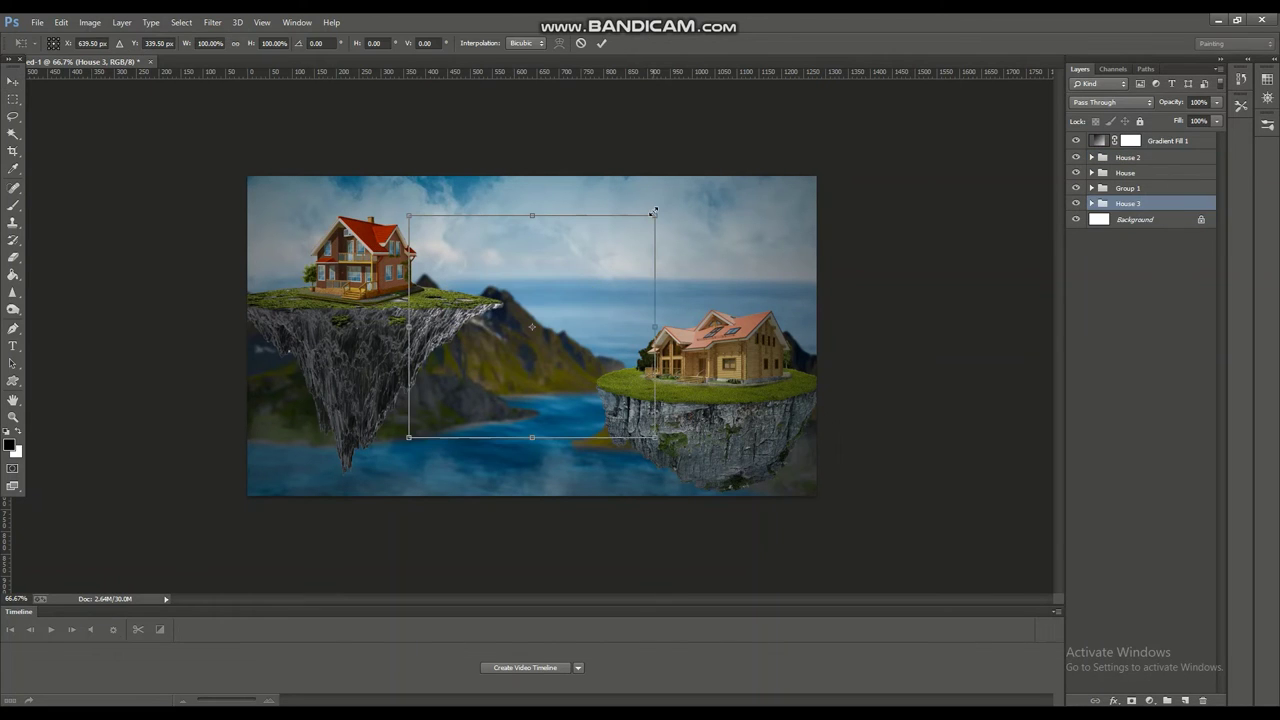
key("Escape")
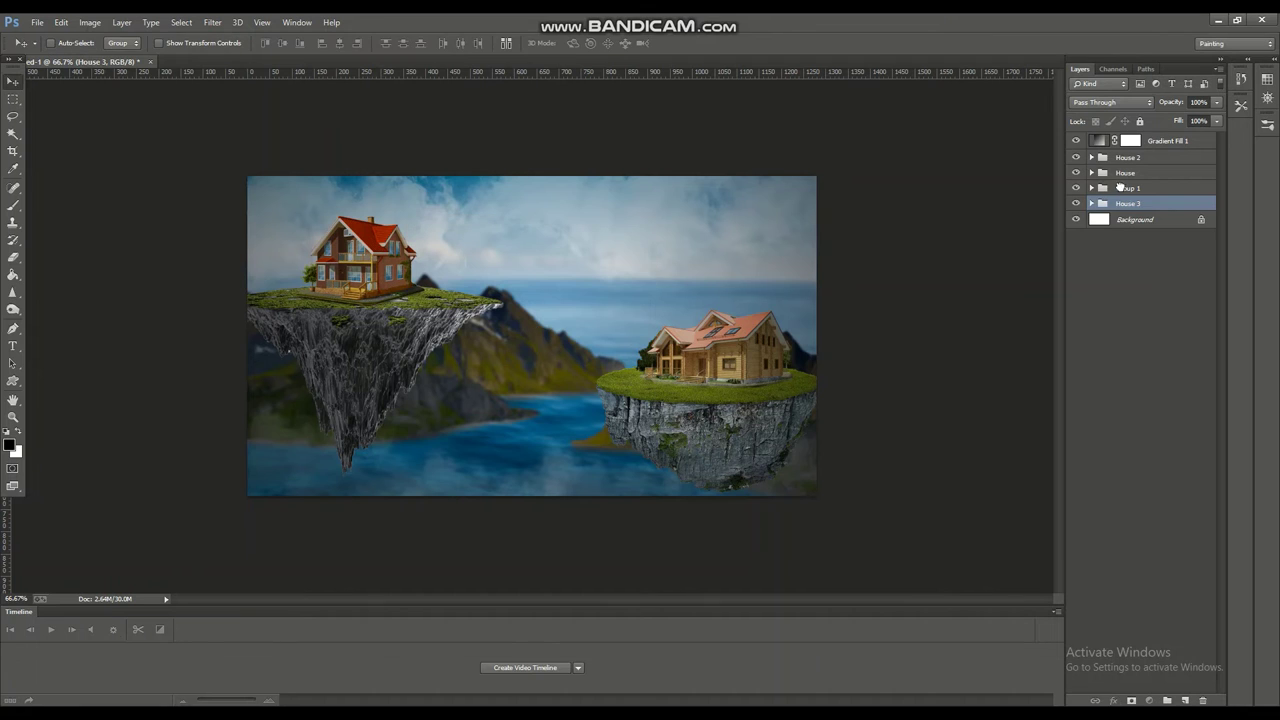
key("ctrl+z")
left_click_drag(603, 262, 656, 213)
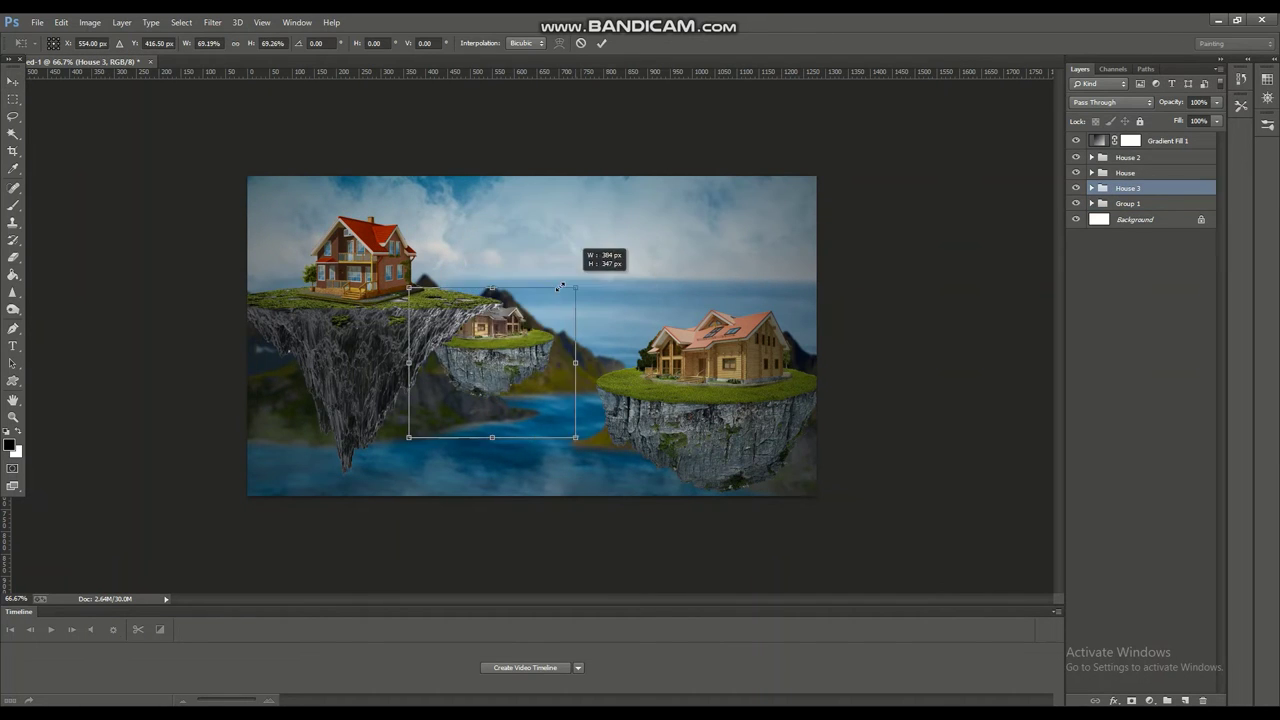
key("Return")
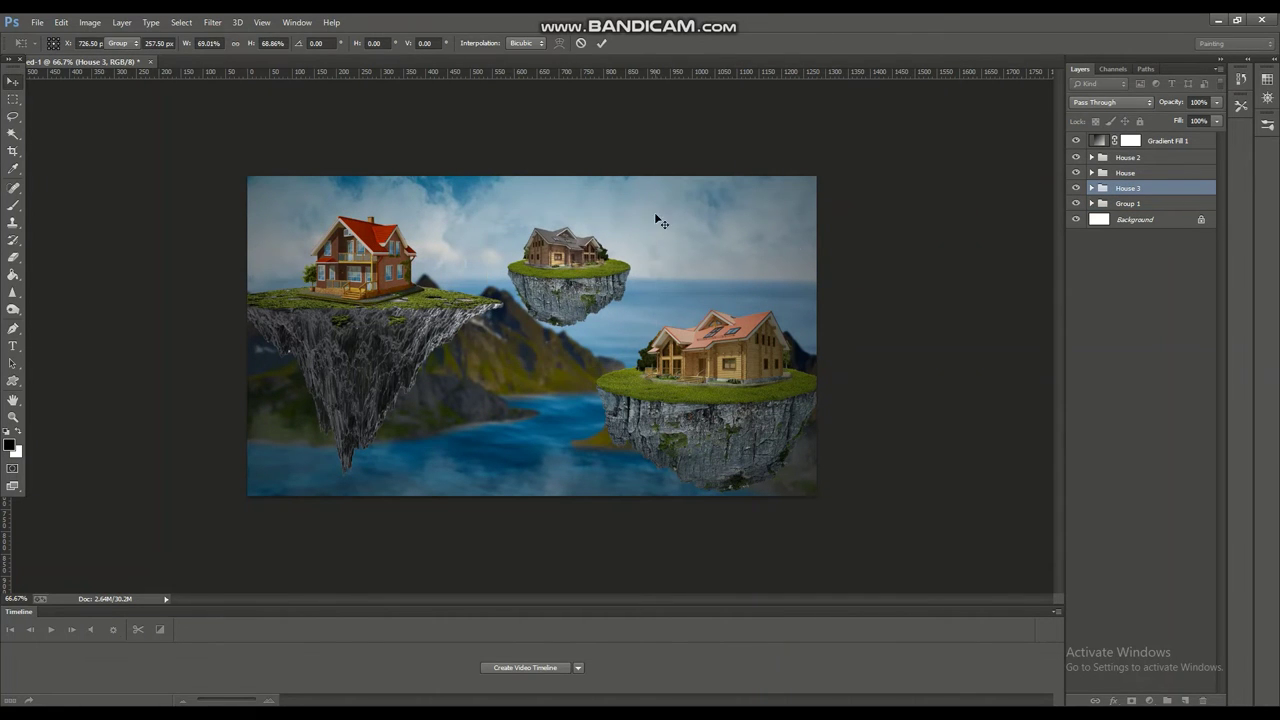
Expand the House 3 group and select its Layer 9.
left_click(212, 22)
left_click(1092, 188)
left_click(1140, 205)
Merge the three House 3 island layers and apply a Gaussian Blur to them.
left_click(1138, 238, "shift")
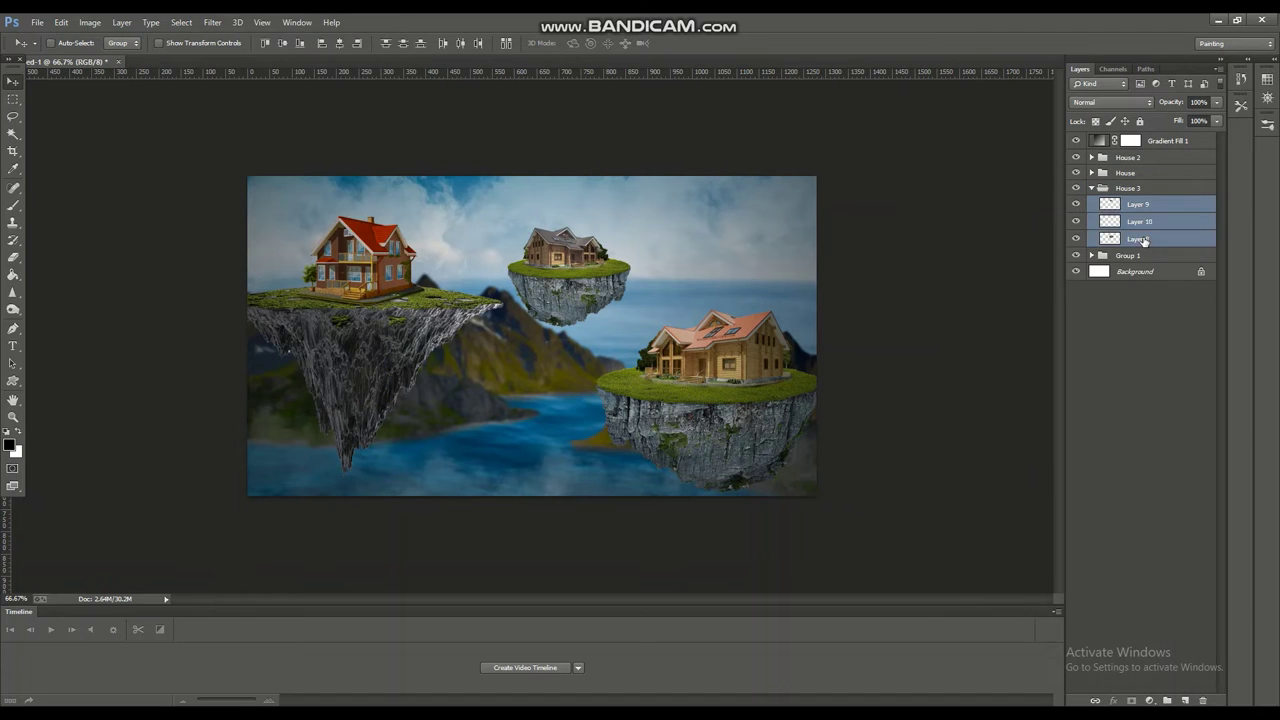
key("ctrl+e")
left_click(212, 22)
left_click(440, 277)
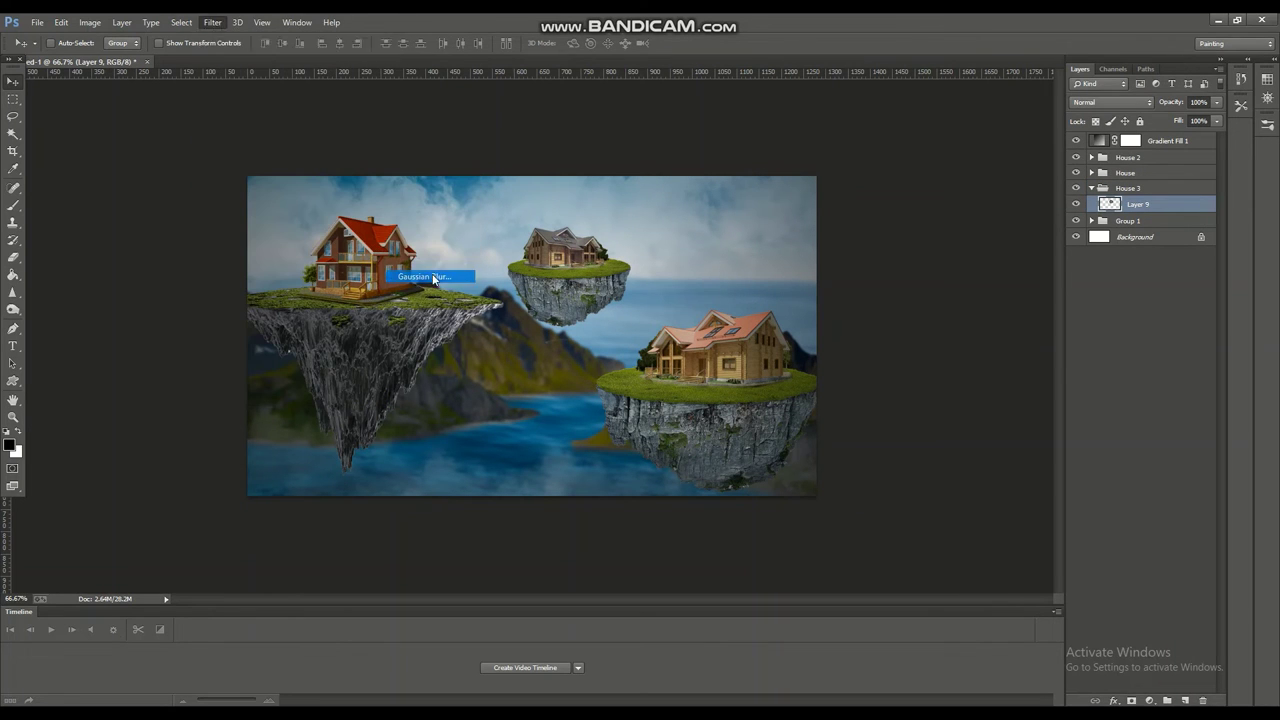
left_click_drag(903, 361, 910, 362)
left_click(1062, 180)
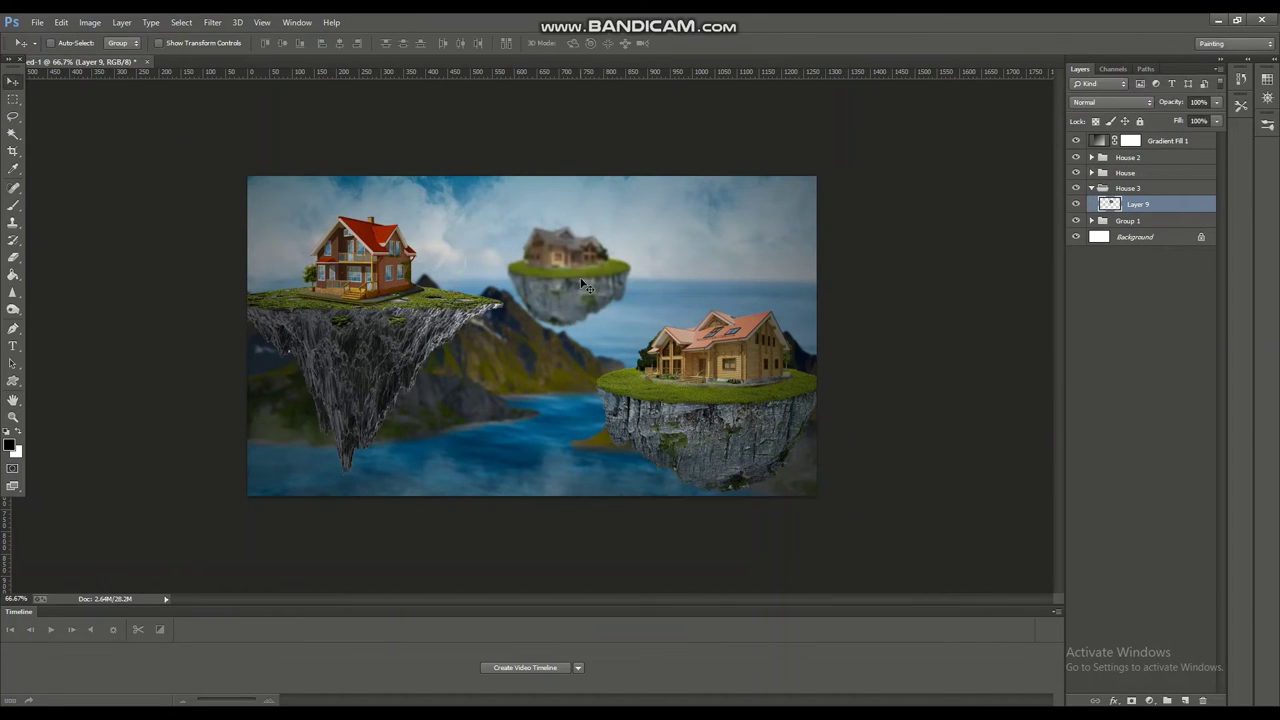
Nudge the small distant island down and left, then collapse House 3.
mouse_move(592, 285)
left_mouse_down()
mouse_move(549, 300)
mouse_move(558, 277)
left_mouse_up()
key("e")
key("v")
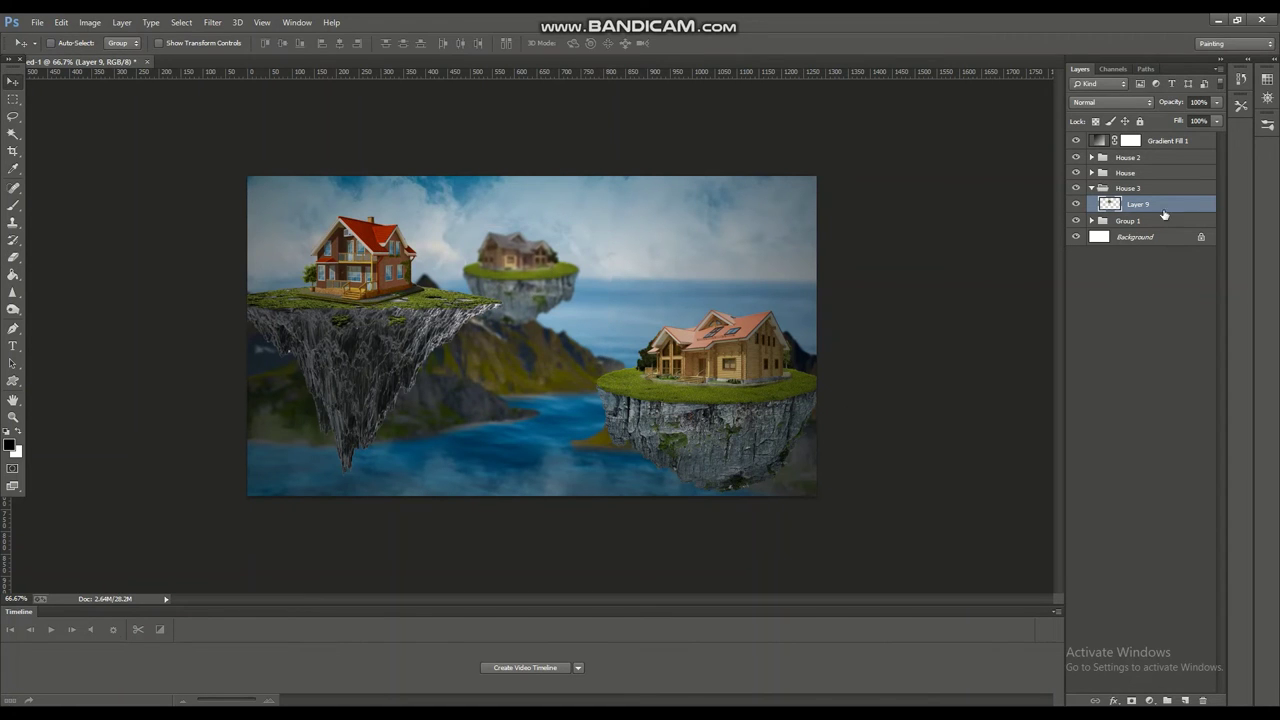
left_click(1091, 188)
Merge the red-house island layers in the House group and apply a 0.8 px Gaussian Blur.
left_click(1125, 172)
left_click(1091, 172)
left_click(1138, 189)
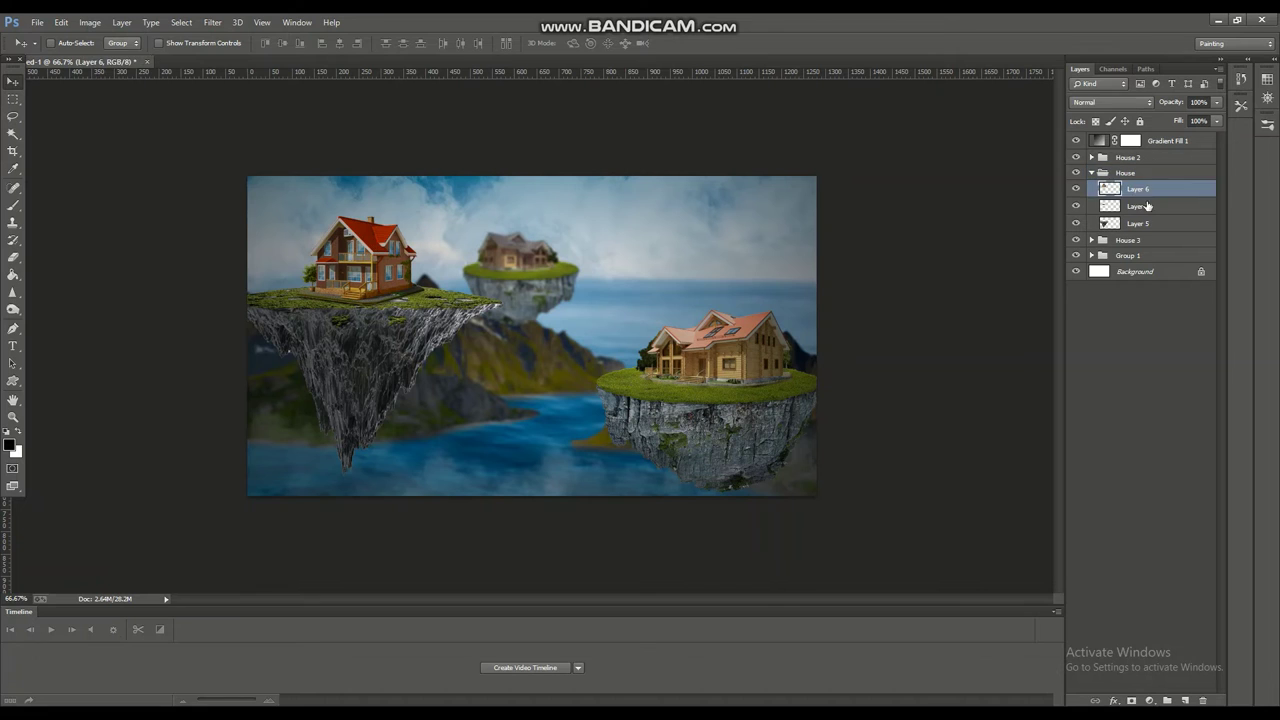
left_click(1138, 223, "shift")
key("ctrl+e")
left_click(212, 22)
left_click(420, 280)
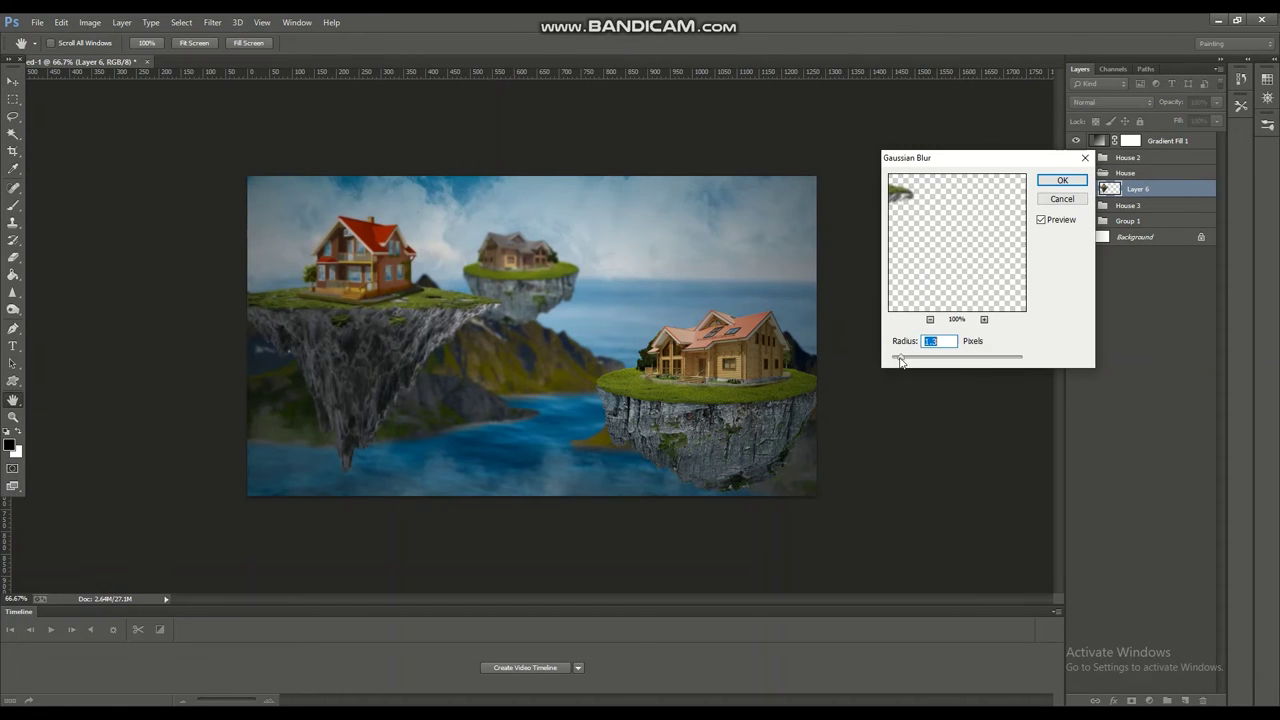
key("Return")
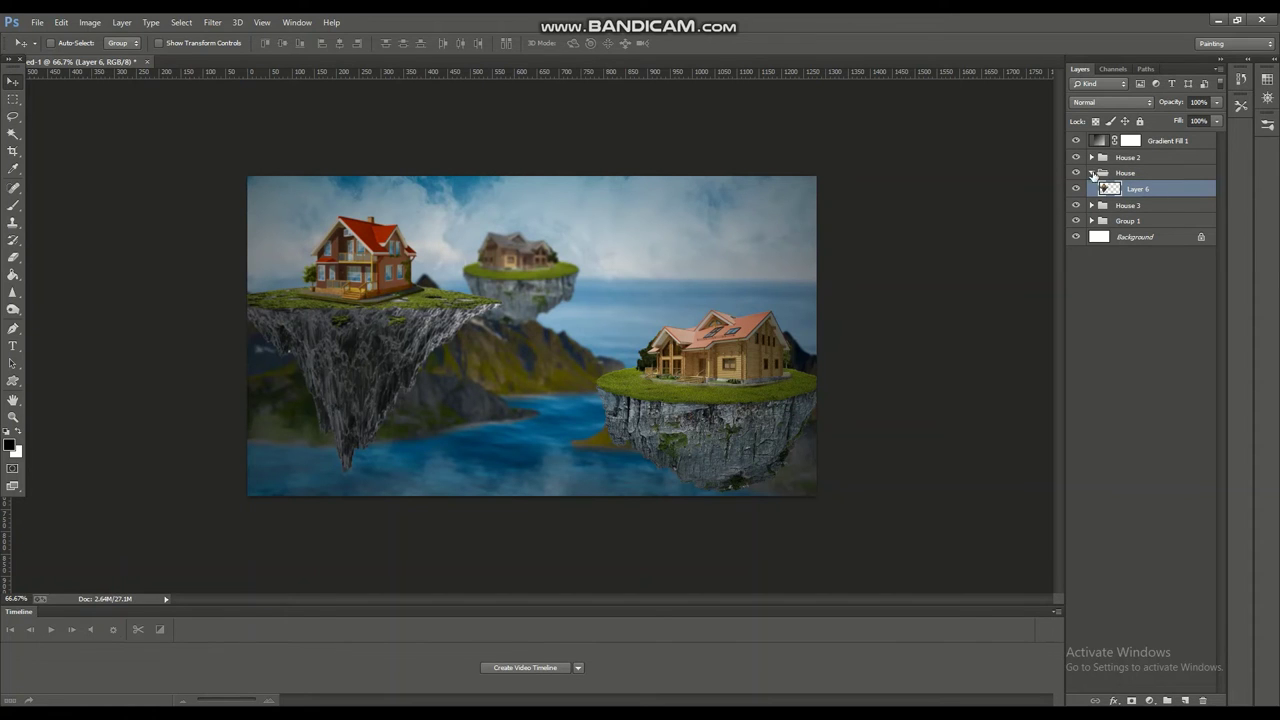
left_click(1125, 172)
Copy the red-house island to the top right, creating the House copy group.
left_click(1091, 172)
mouse_move(400, 331)
left_mouse_down()
mouse_move(846, 295)
mouse_move(730, 278)
left_mouse_up()
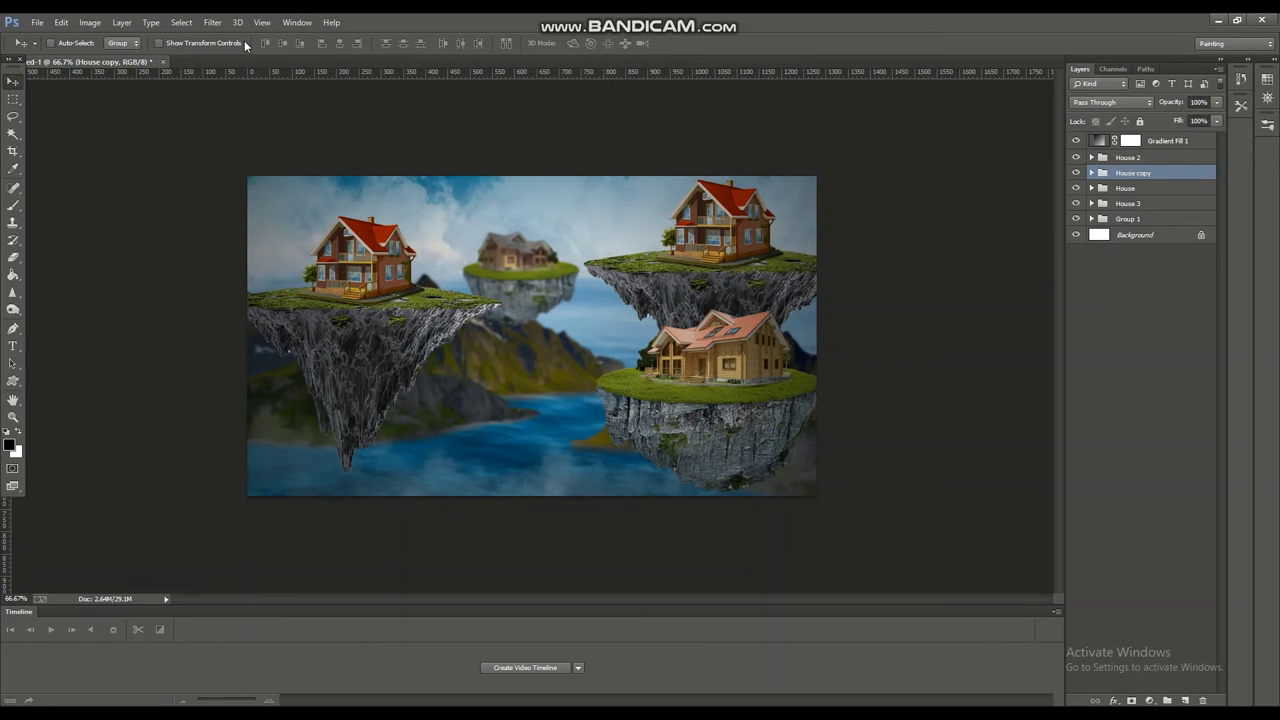
left_click(213, 22)
left_click(1091, 172)
left_click(1113, 189)
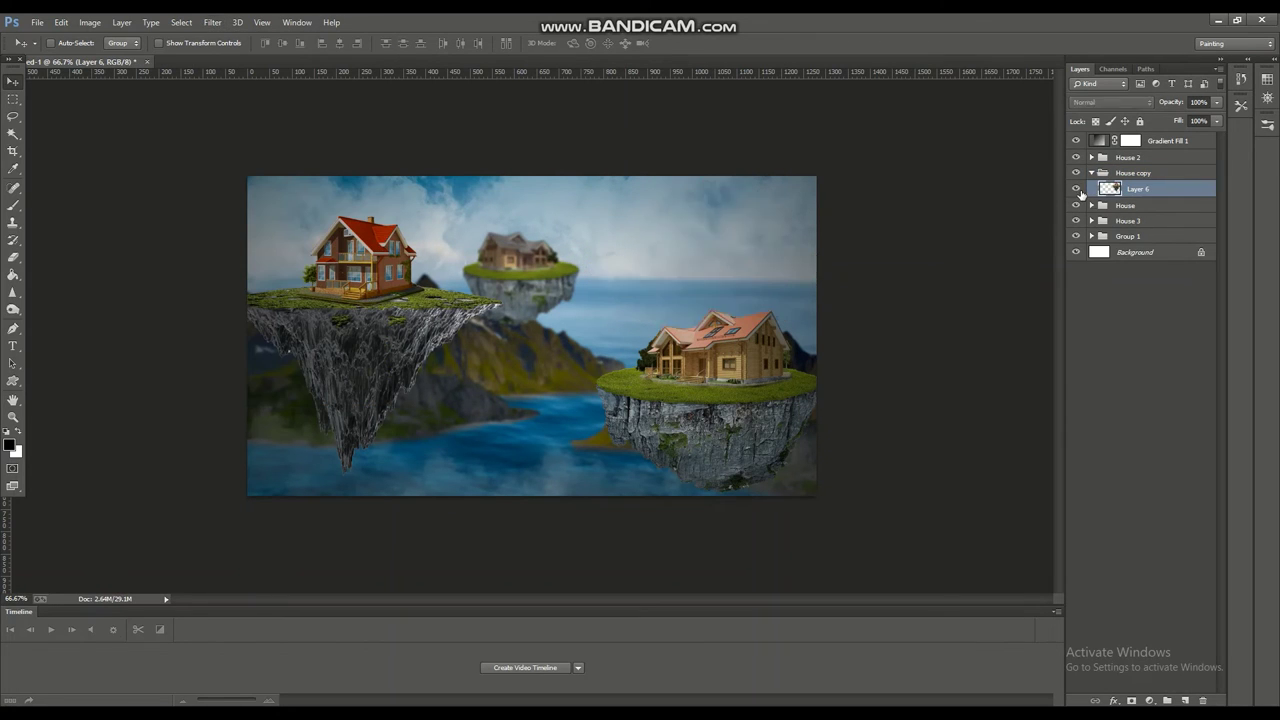
left_click(1133, 172)
Delete the House copy group and nudge the red-house island slightly right and down.
key("Delete")
mouse_move(712, 416)
left_mouse_down()
mouse_move(740, 430)
mouse_move(715, 425)
left_mouse_up()
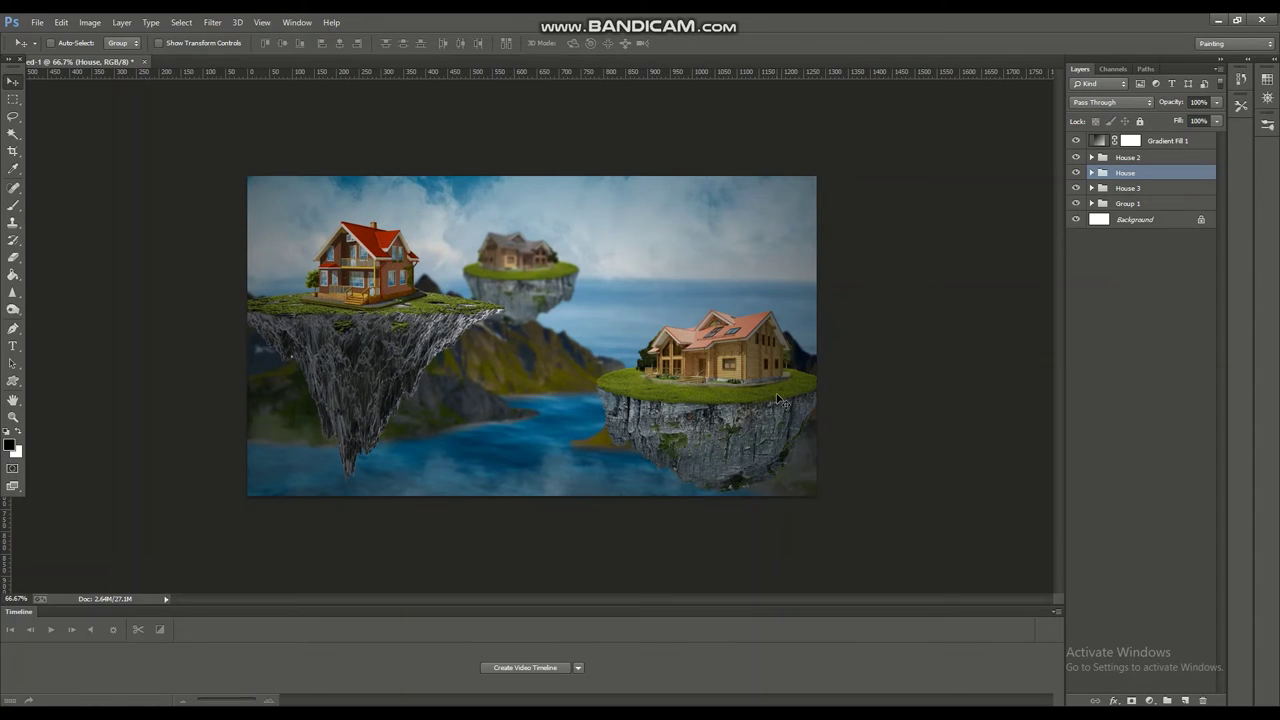
left_click(1165, 140)
Bring the smoke PNG into the composite and enlarge it to cover the scene.
left_click(37, 22)
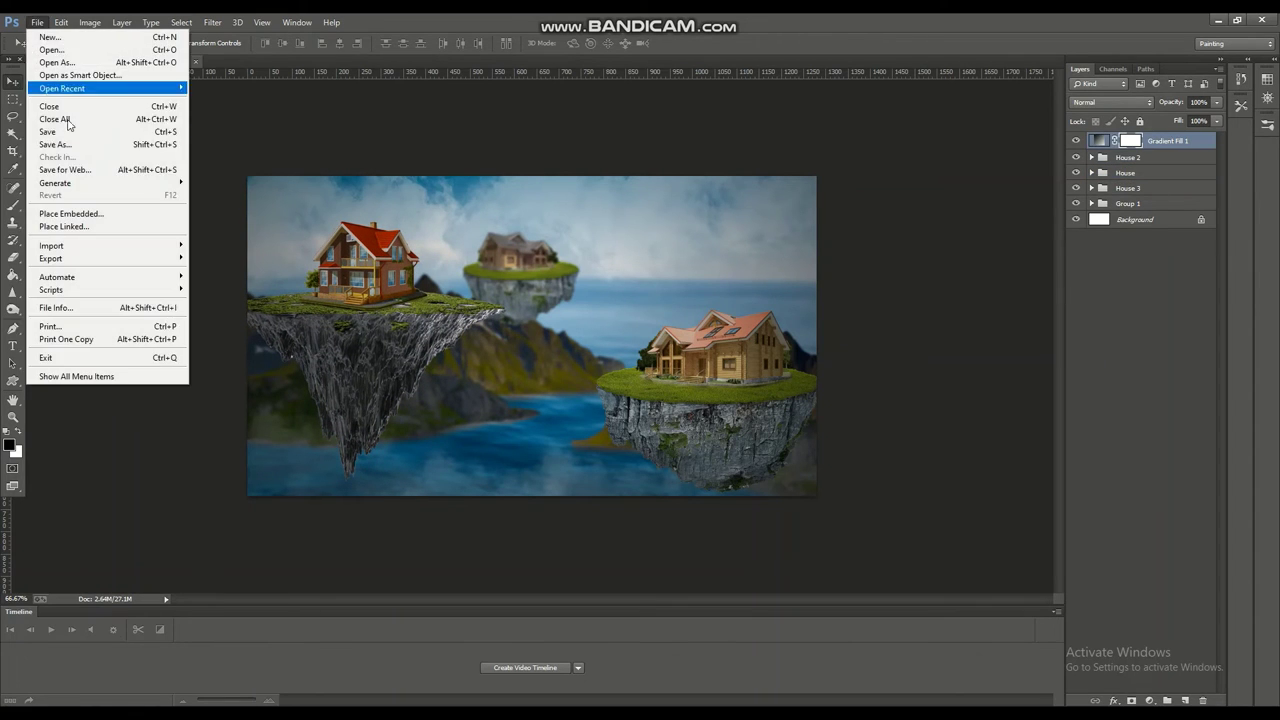
left_click(50, 46)
double_click(155, 125)
mouse_move(251, 294)
left_mouse_down()
mouse_move(677, 291)
mouse_move(741, 390)
mouse_move(628, 491)
left_mouse_up()
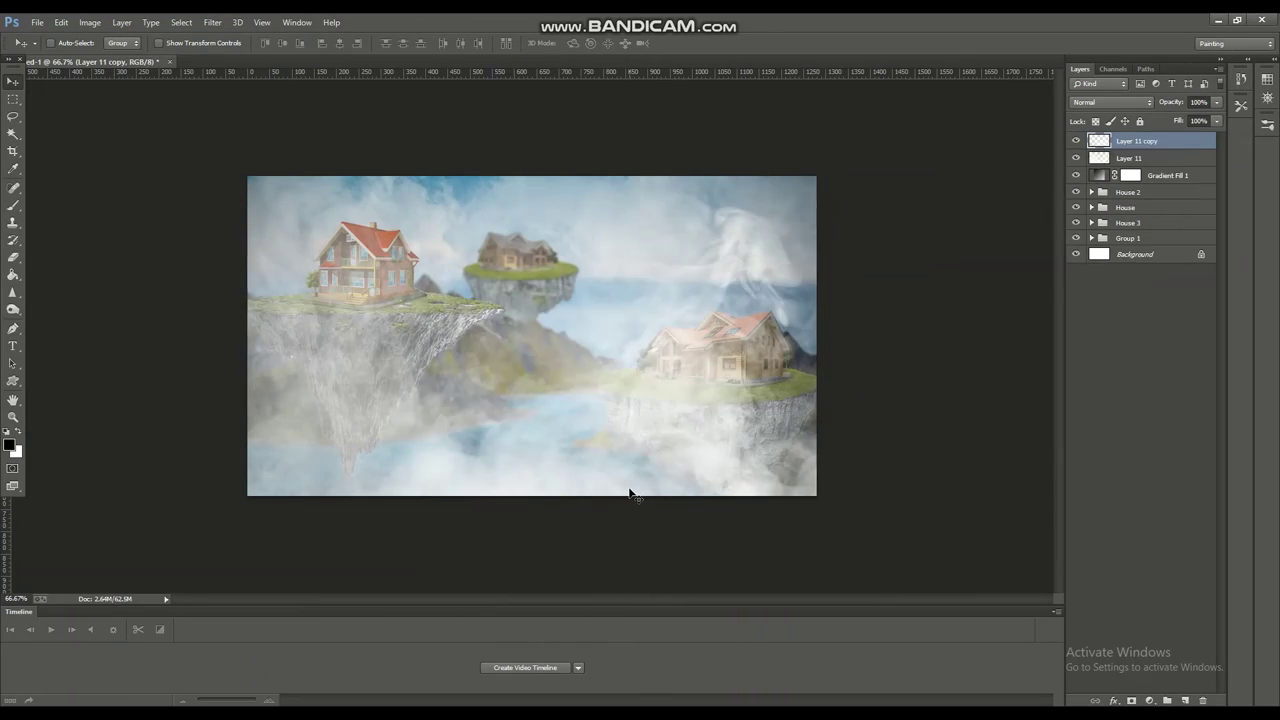
key("e")
key("ctrl+t")
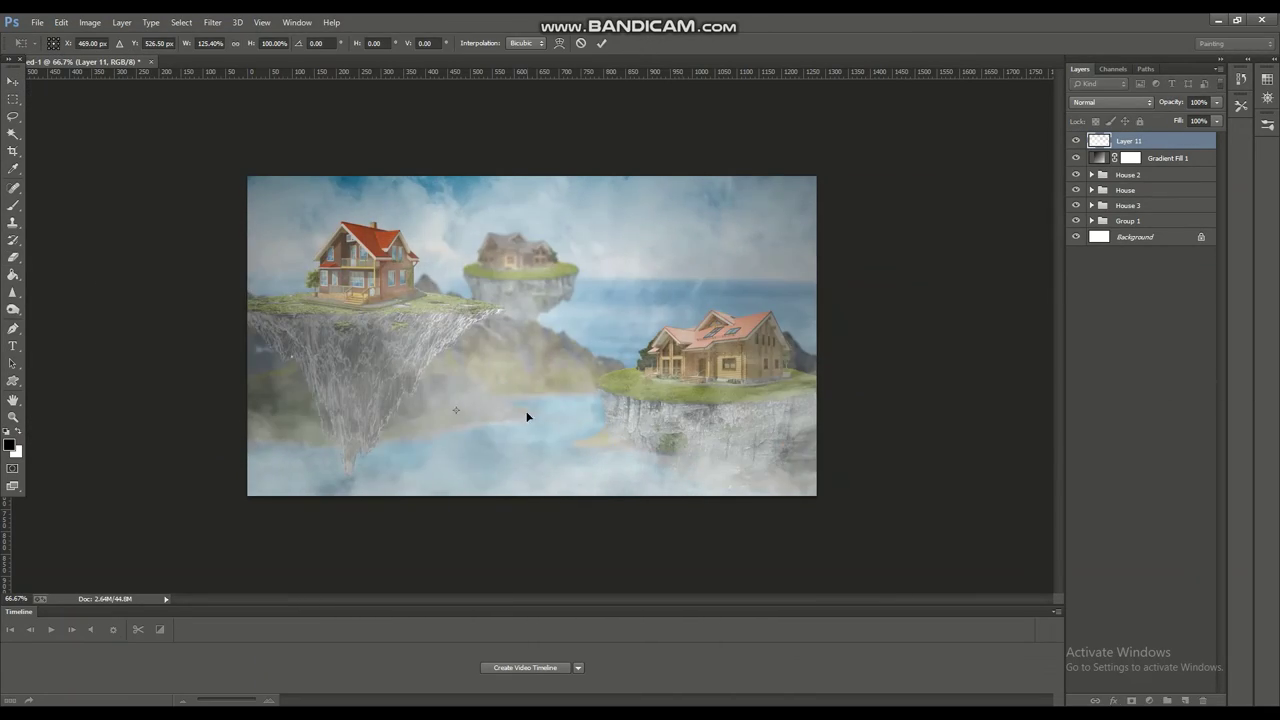
left_click_drag(526, 417, 310, 338)
key("Return")
Try Screen and other blend modes on smoke Layer 11, then return it to Normal.
left_click(1110, 102)
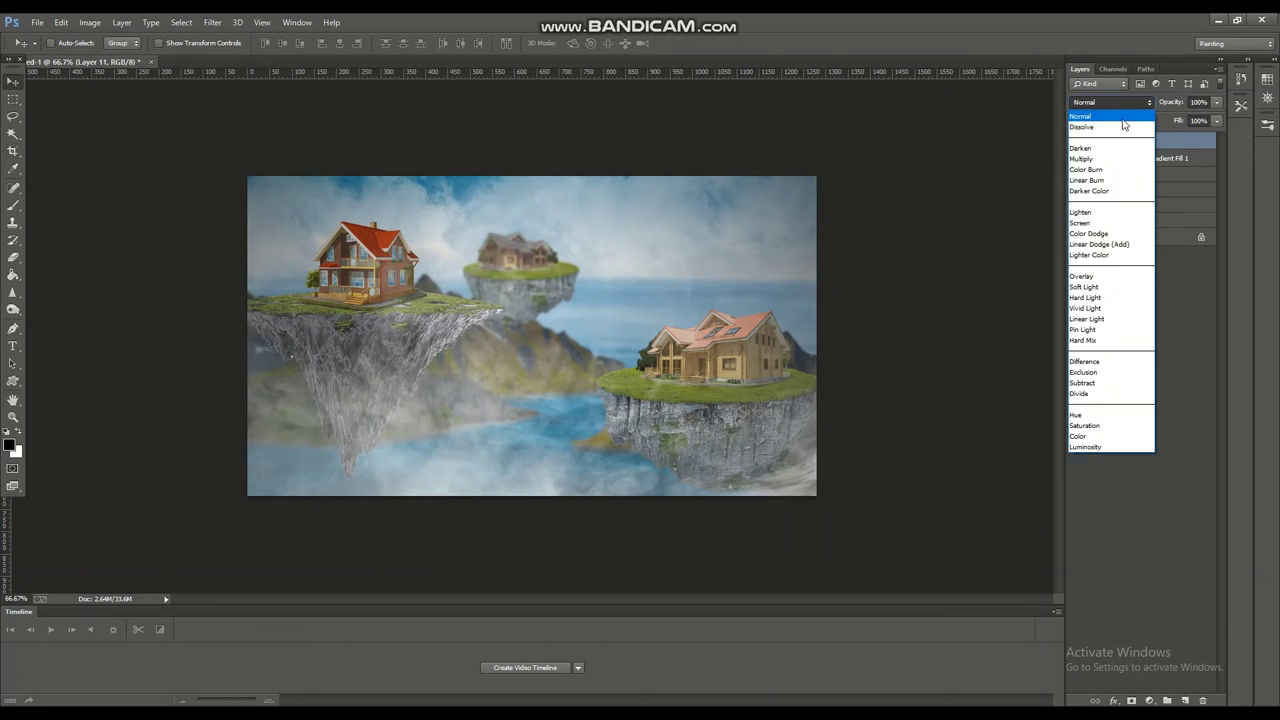
left_click(1090, 221)
key("Down")
key("Down")
key("Down")
key("Down")
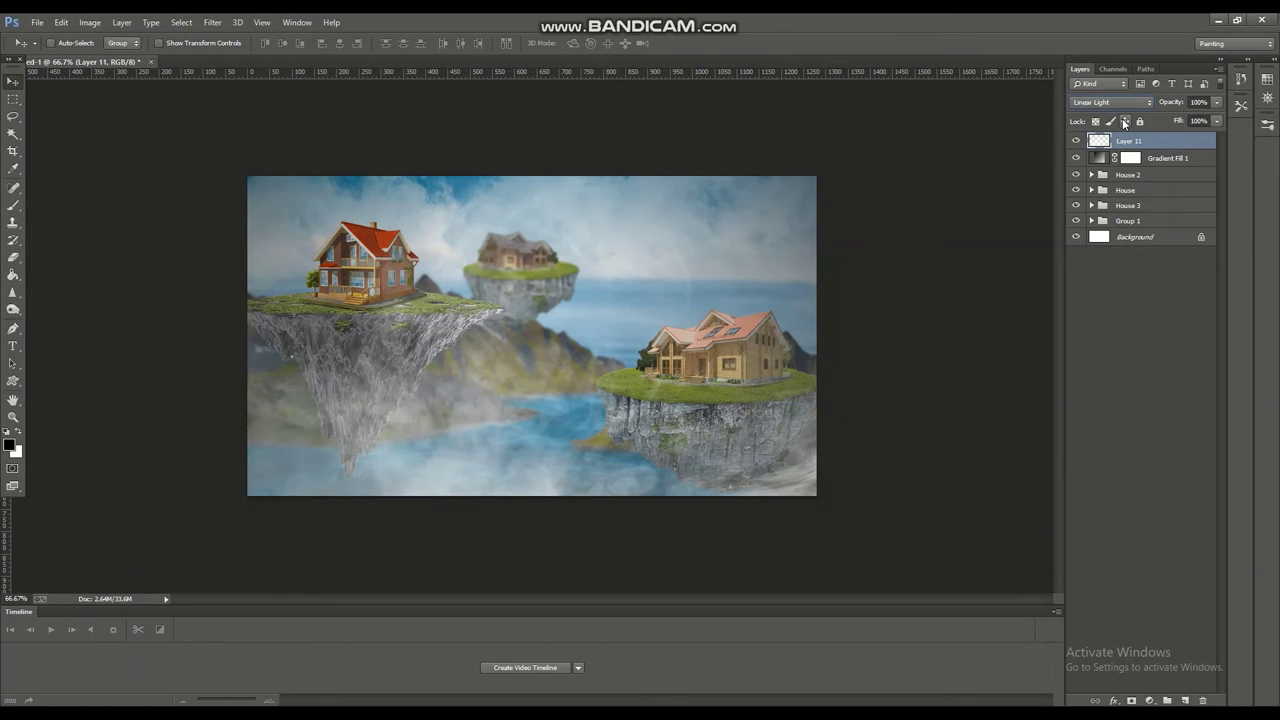
key("Down")
key("Down")
key("Down")
key("Down")
key("Down")
key("Down")
key("Down")
key("Down")
left_click(1126, 111)
left_click(1145, 148, "ctrl")
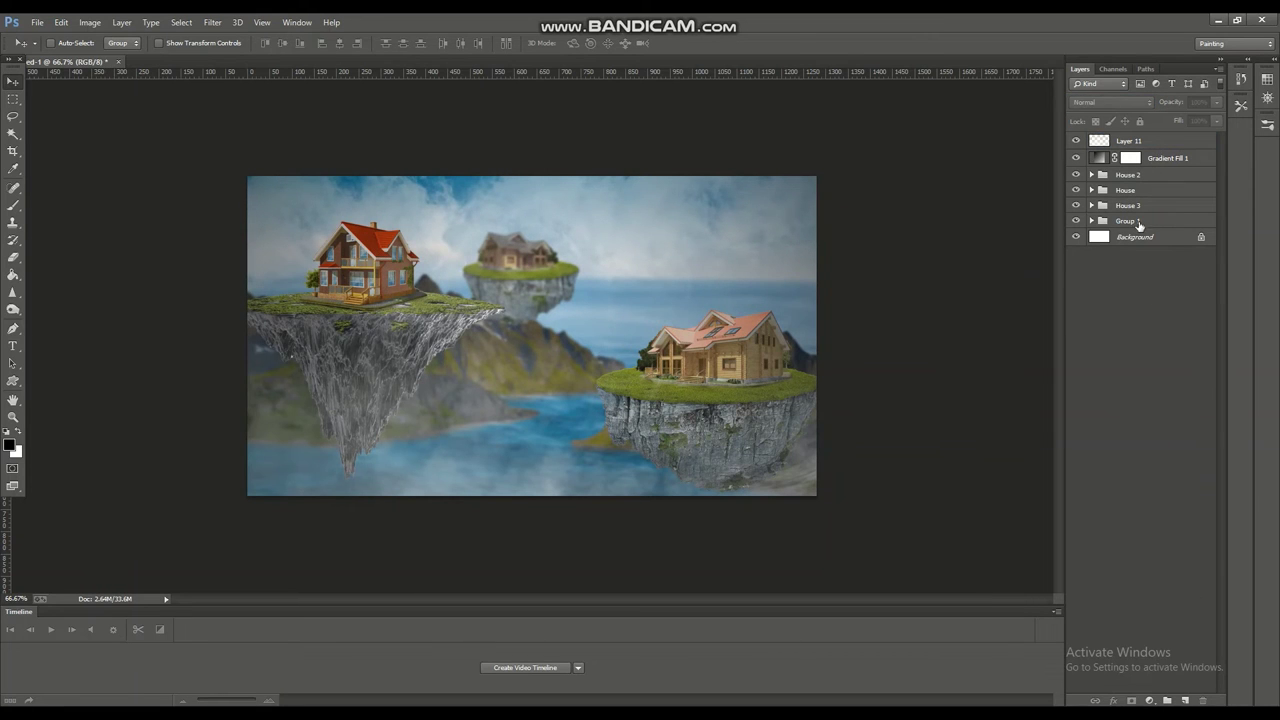
Add a reversed radial Gradient Fill at 248% scale above Layer 2 in Group 1.
left_click(1138, 220)
left_click(1091, 220)
left_click(1160, 393)
left_click(1149, 700)
left_click(1165, 423)
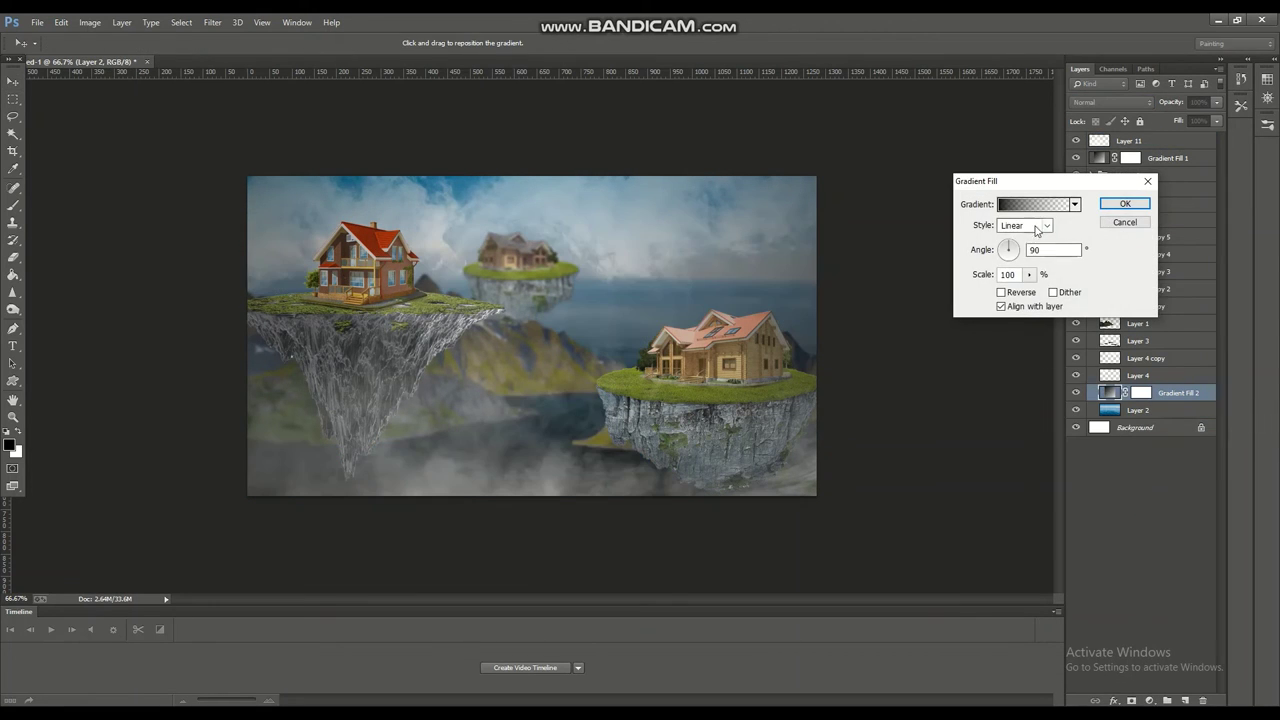
left_click(1037, 225)
left_click(1030, 239)
left_click(1001, 292)
left_click_drag(1029, 274, 1040, 294)
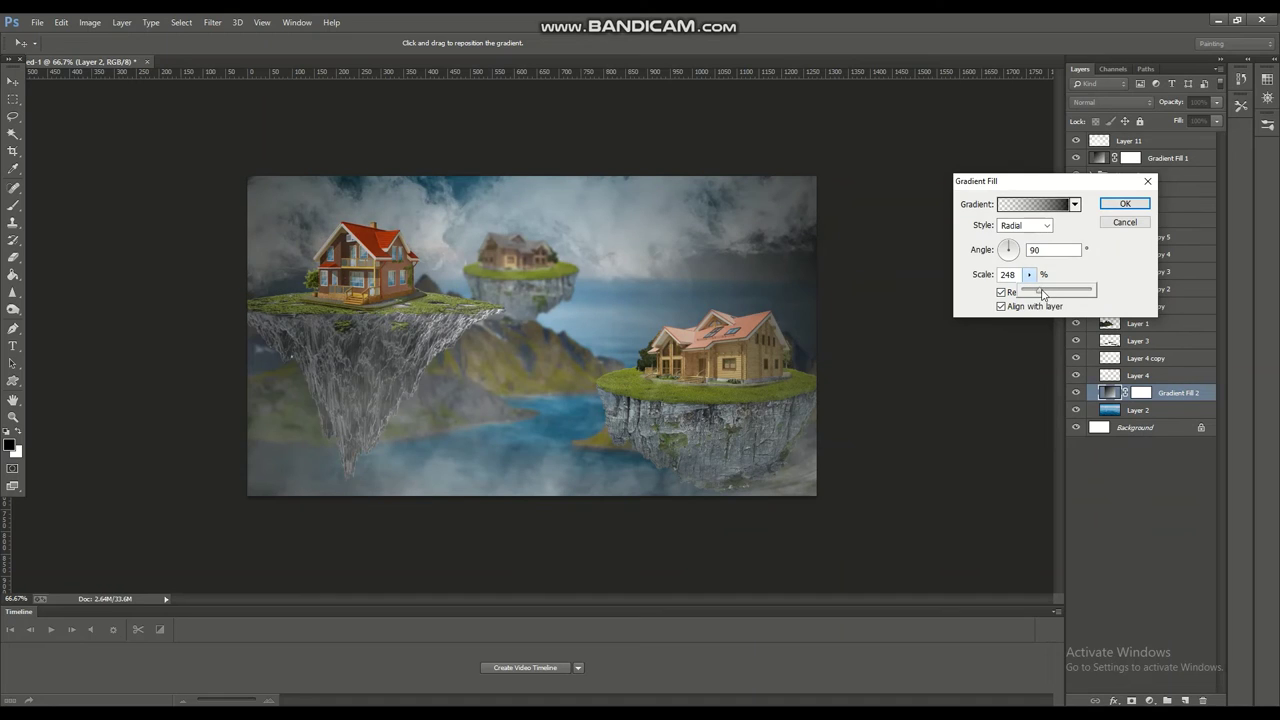
key("Return")
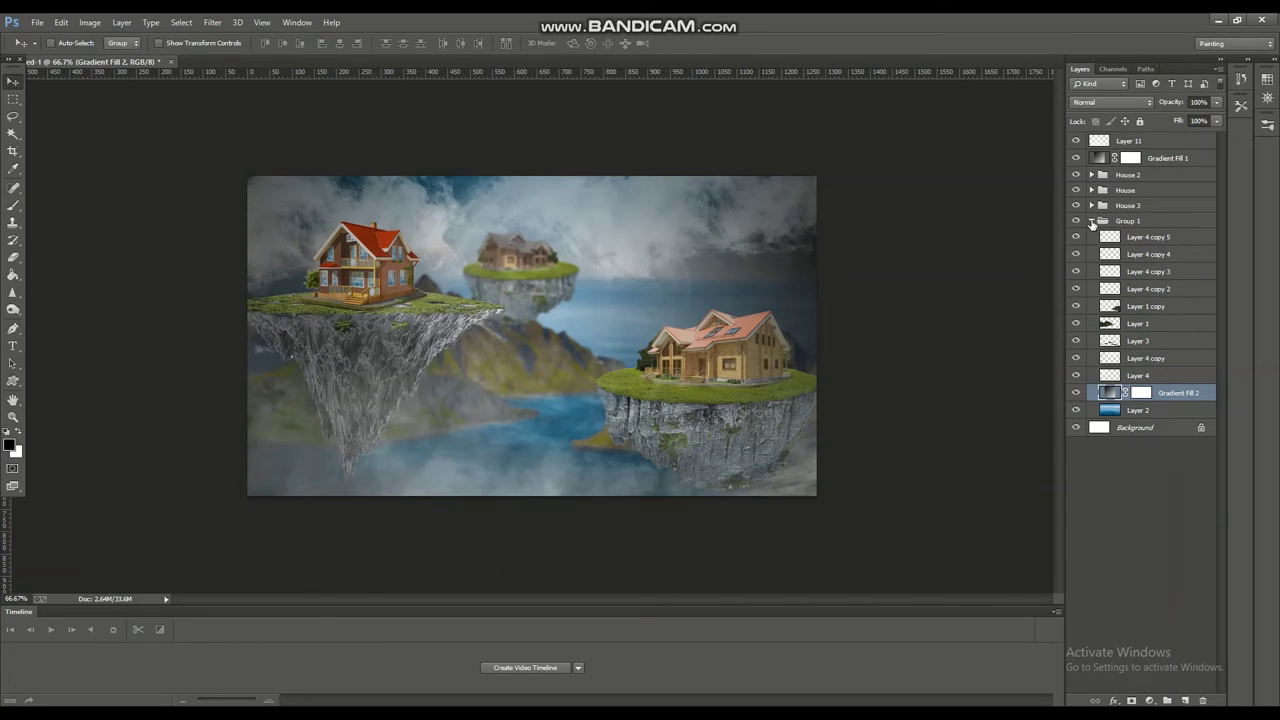
Toggle smoke Layer 11 off and on to compare the fog.
left_click(1091, 221)
left_click(1077, 141)
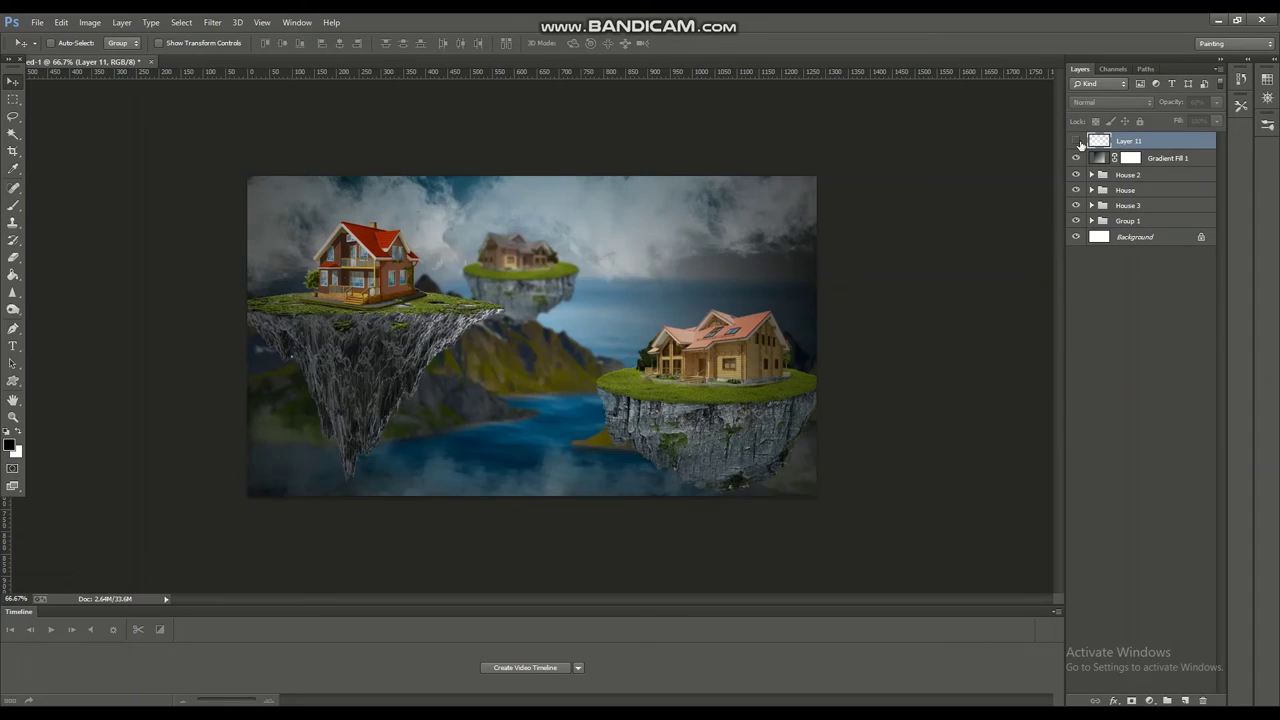
left_click(1077, 141)
left_click(1077, 141)
left_click(1077, 141)
Delete Layer 4 and all its copies from Group 1.
left_click(1091, 221)
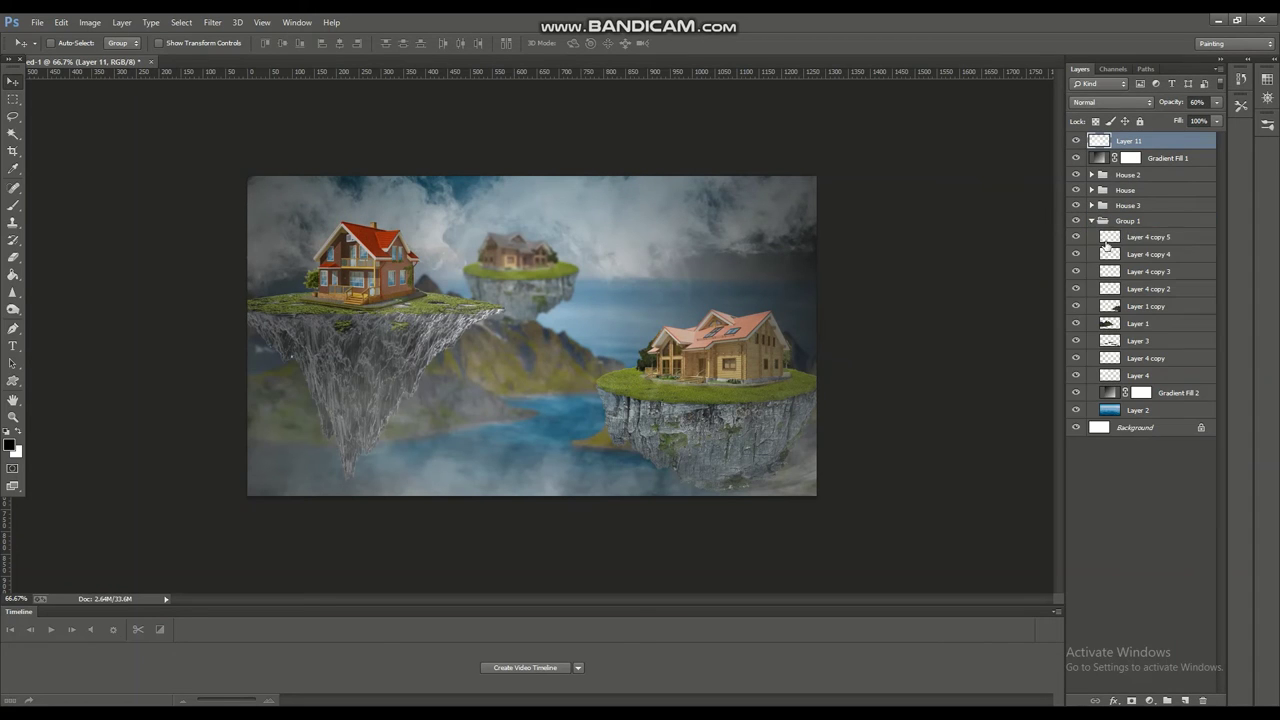
left_click(1110, 237)
left_click(1076, 237)
left_click(1076, 271)
key("Delete")
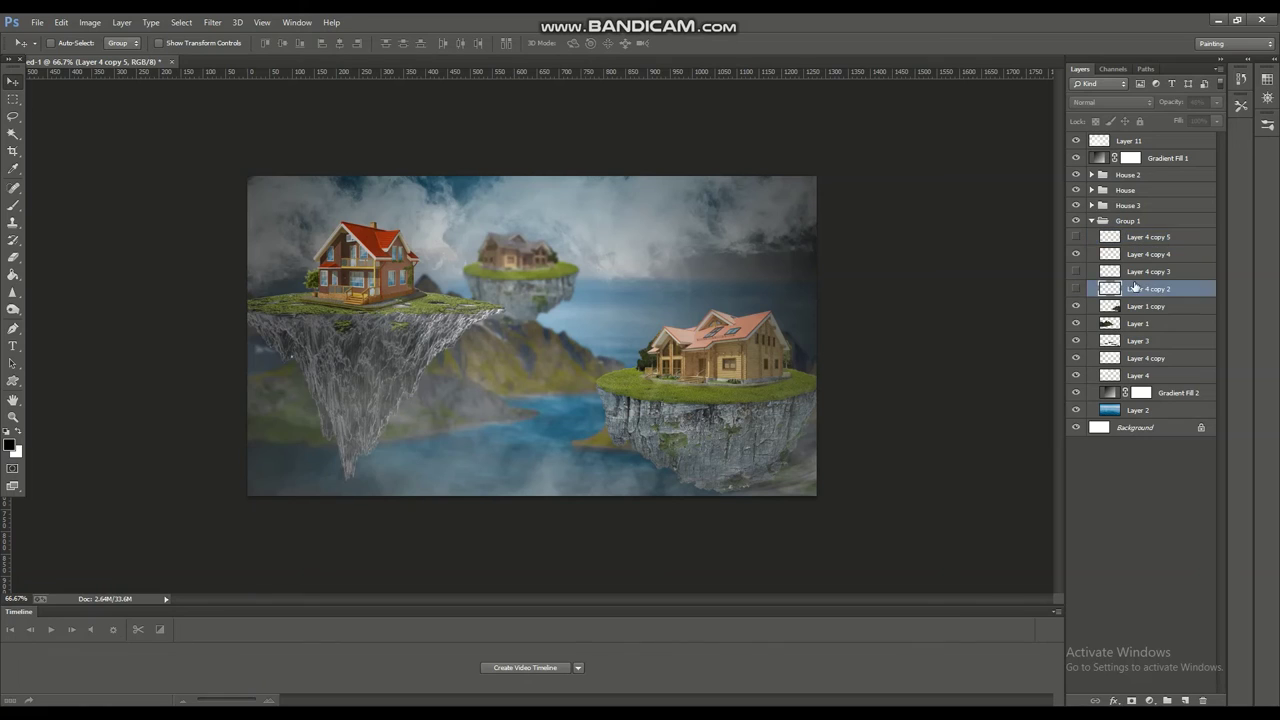
key("Delete")
key("Delete")
key("Delete")
left_click(1138, 306)
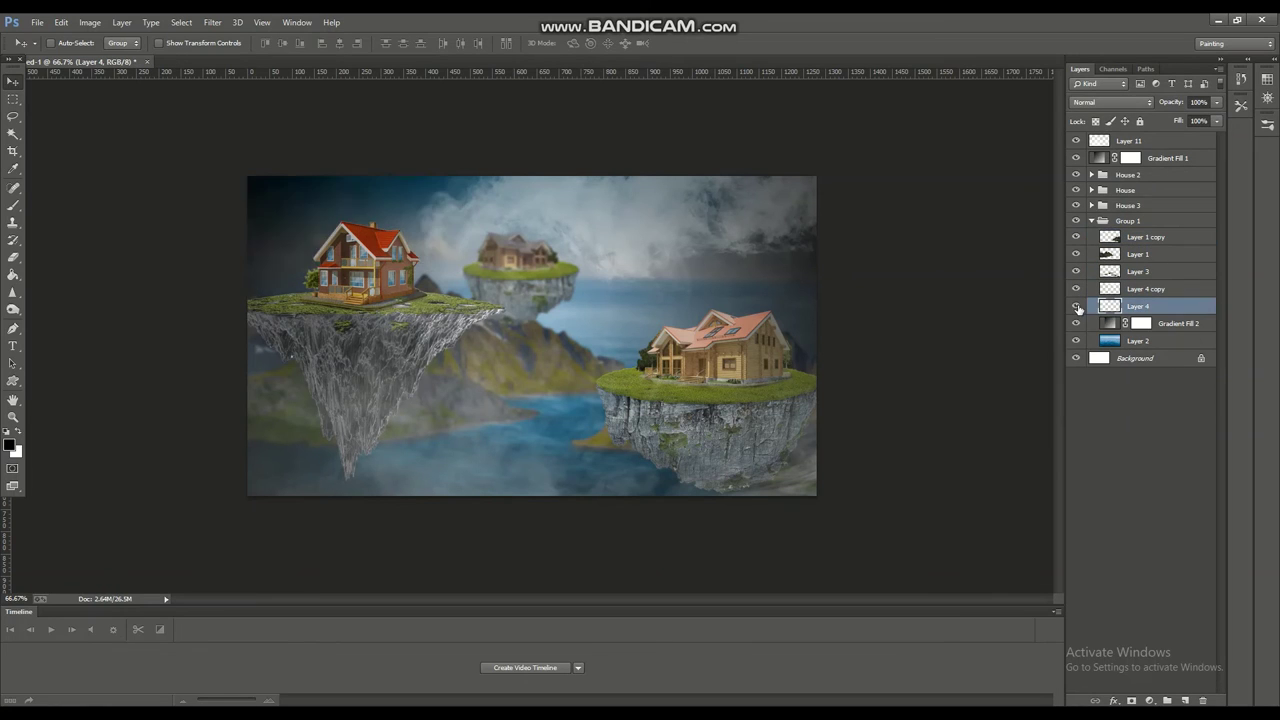
left_click(1138, 289, "shift")
key("Delete")
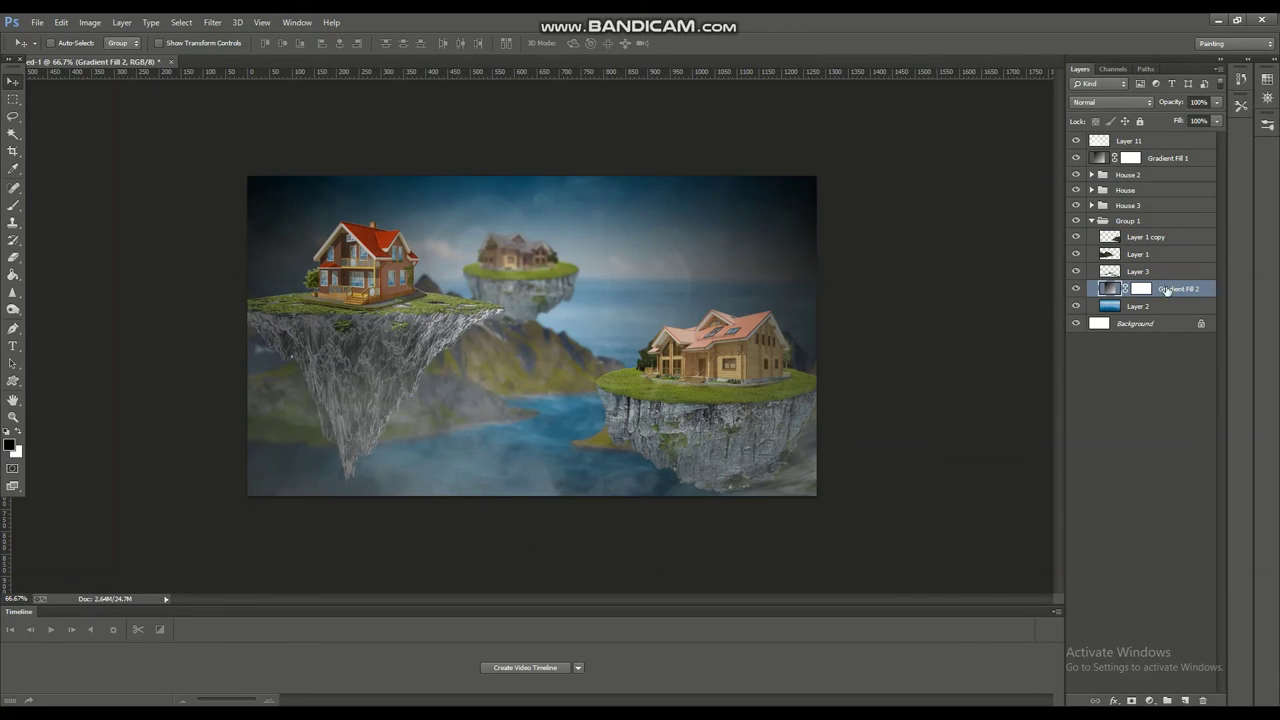
key("Delete")
Delete the Gradient Fill 2 layer and select Layer 2.
left_click(1127, 394)
left_click(36, 22)
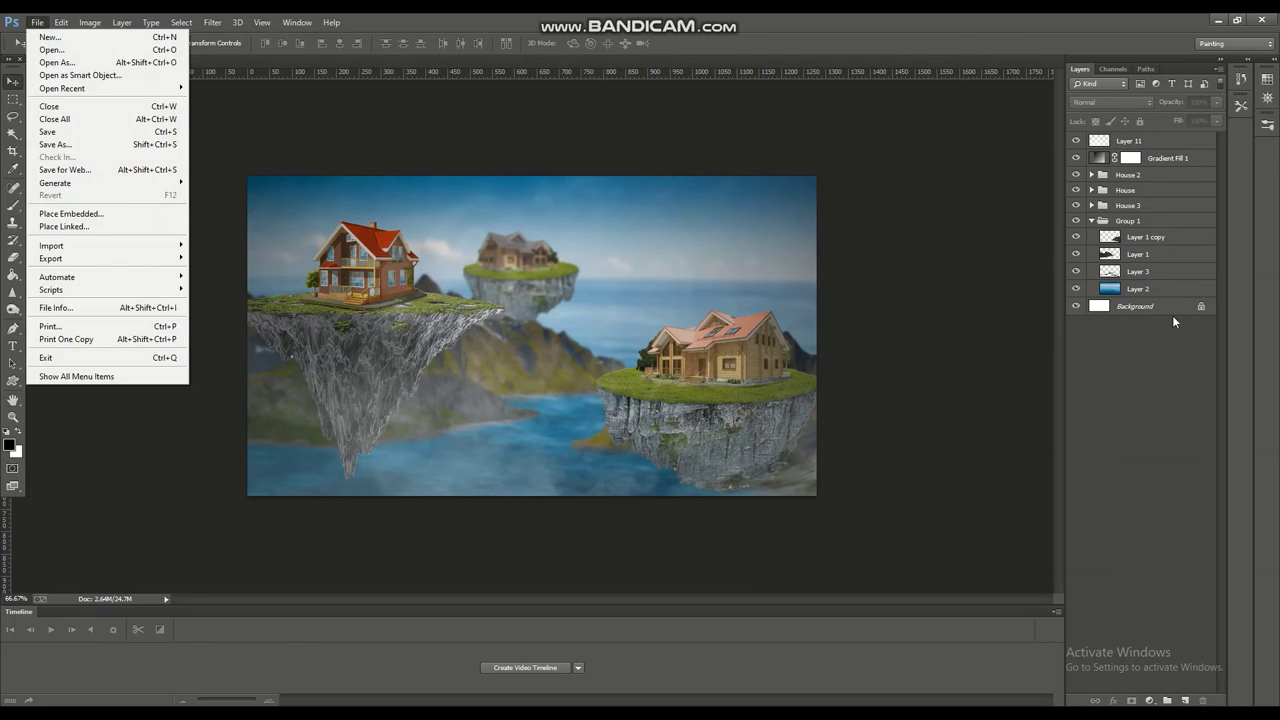
left_click(1138, 289)
left_click(212, 22)
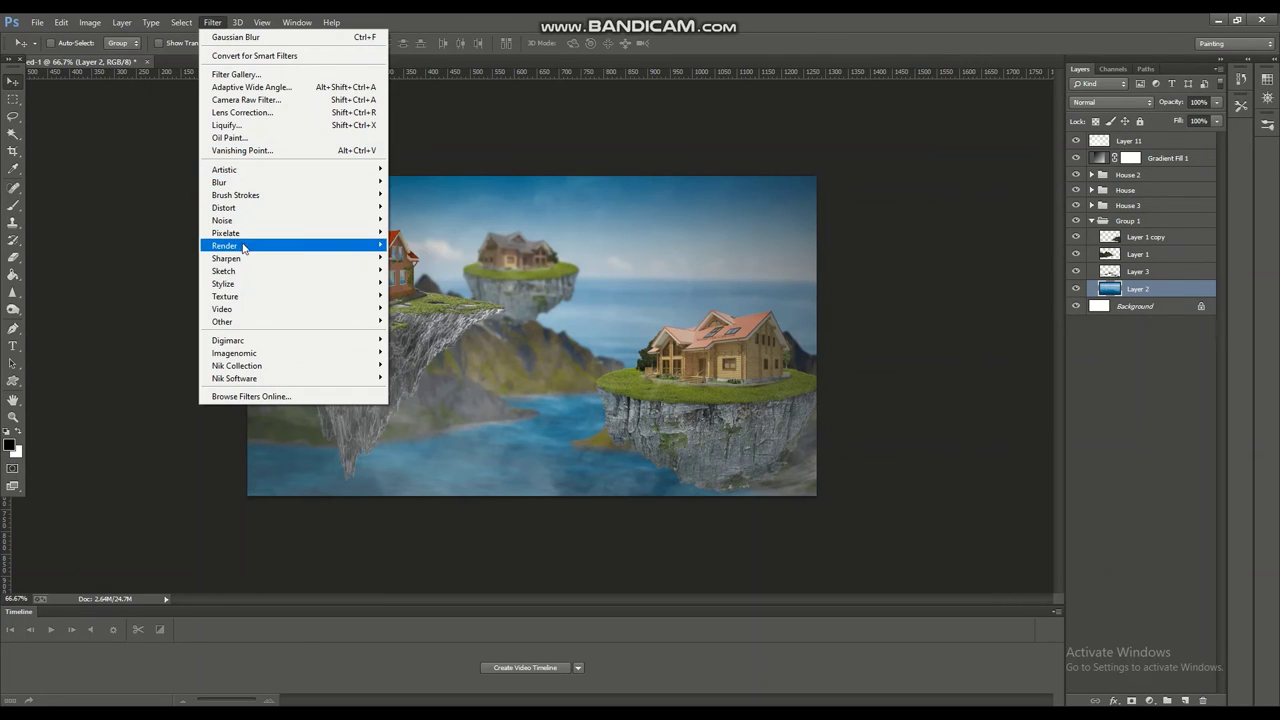
Render a Lens Flare in the upper-right sky of Layer 2 and zoom out to view everything.
left_click(430, 283)
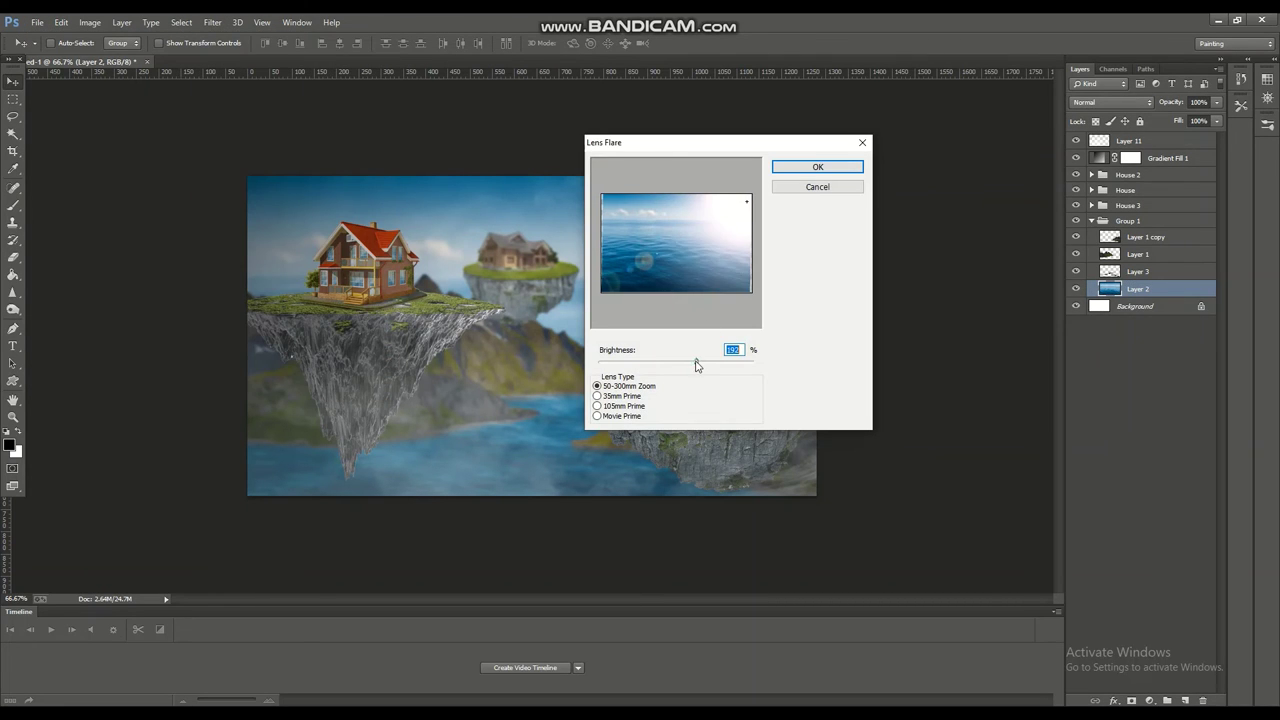
left_click(817, 167)
left_click(212, 22)
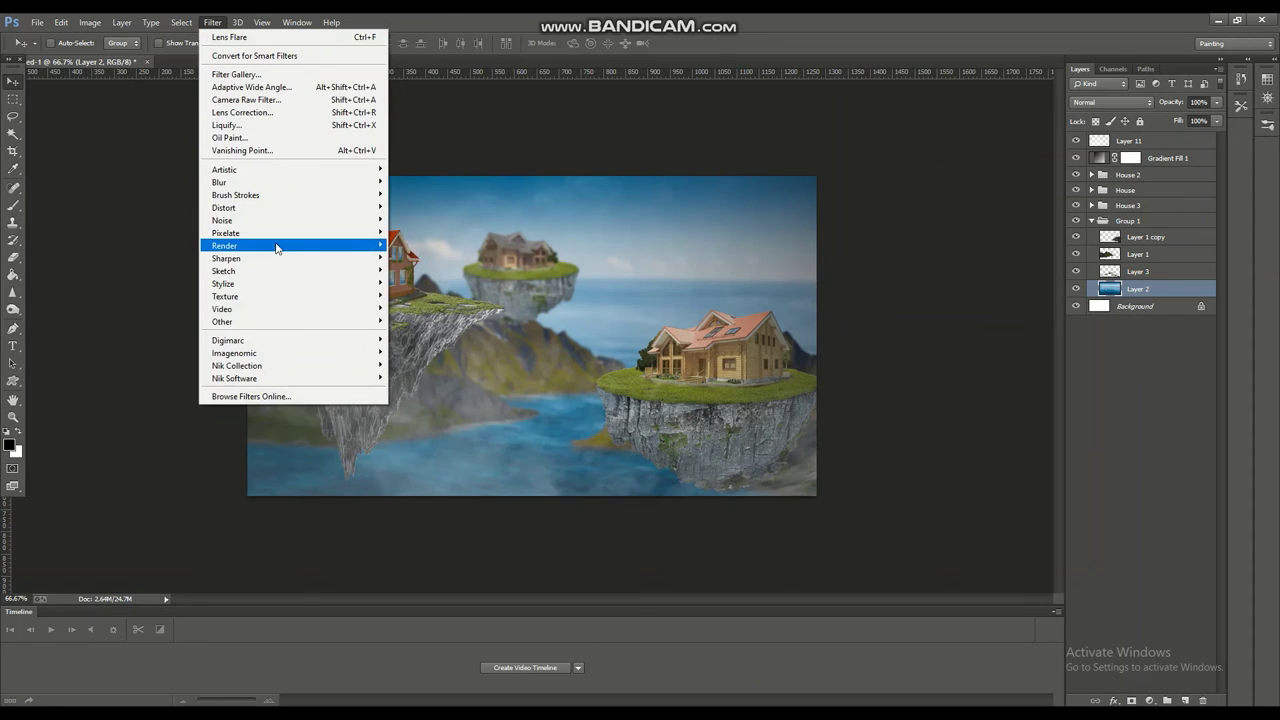
left_click(430, 283)
left_click(800, 166)
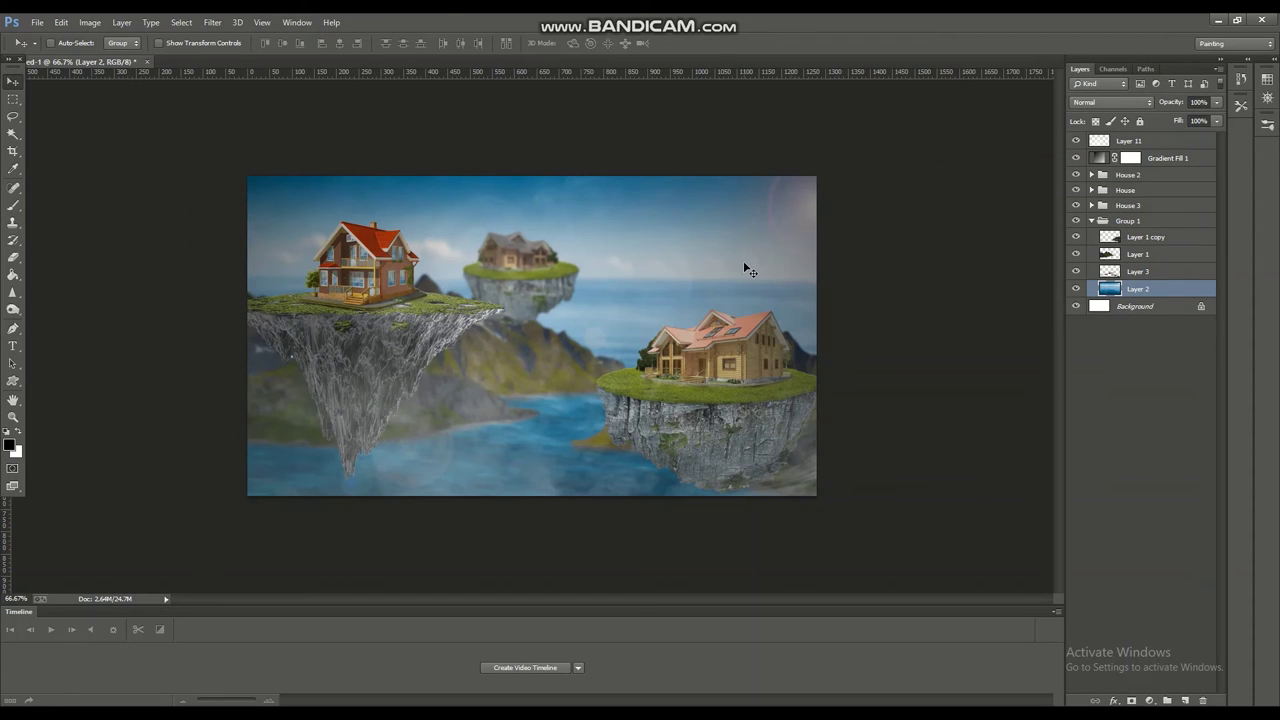
key("ctrl+minus")
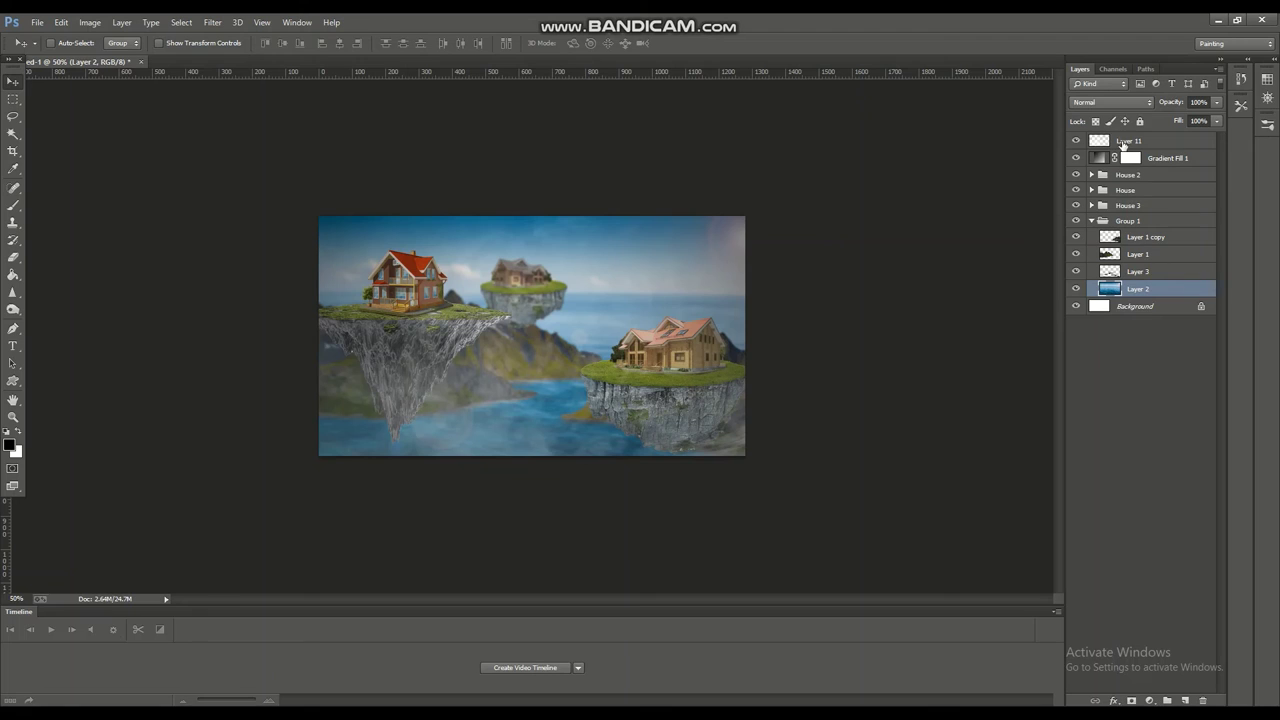
left_click(1092, 221)
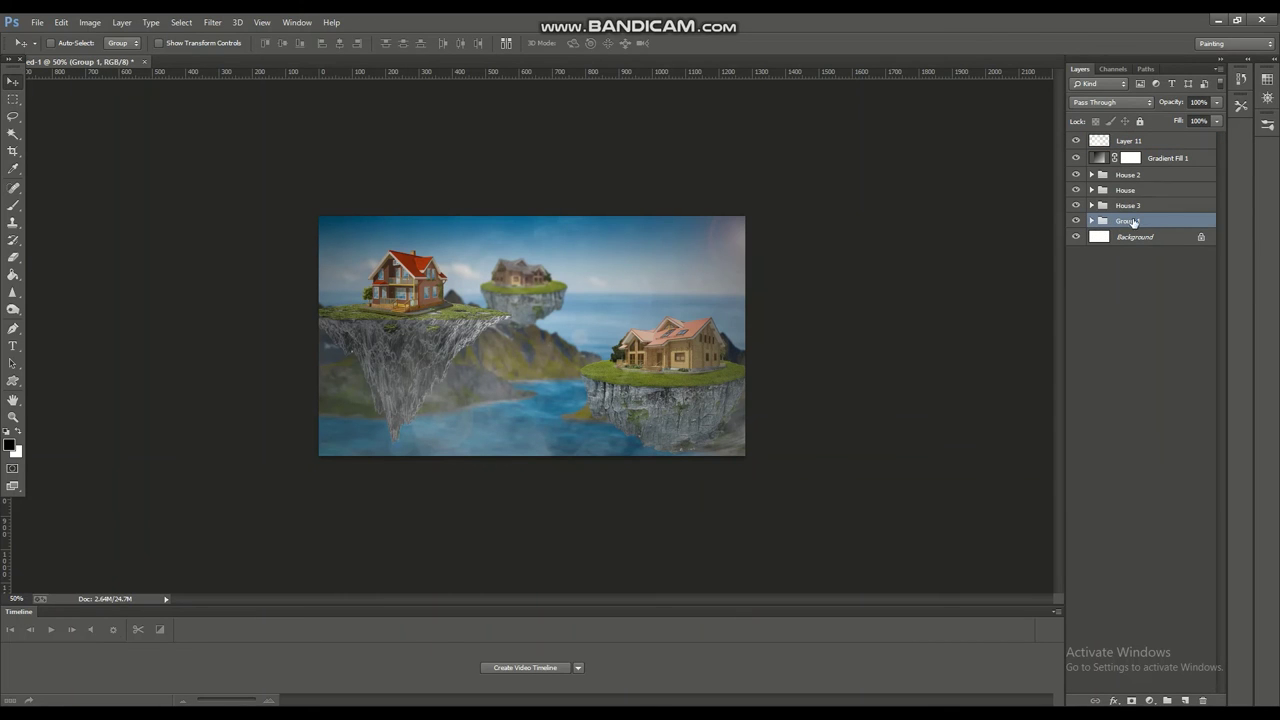
Save the composite as landscape.psd in Photoshop format.
left_click(36, 22)
left_click(60, 137)
type("landscape")
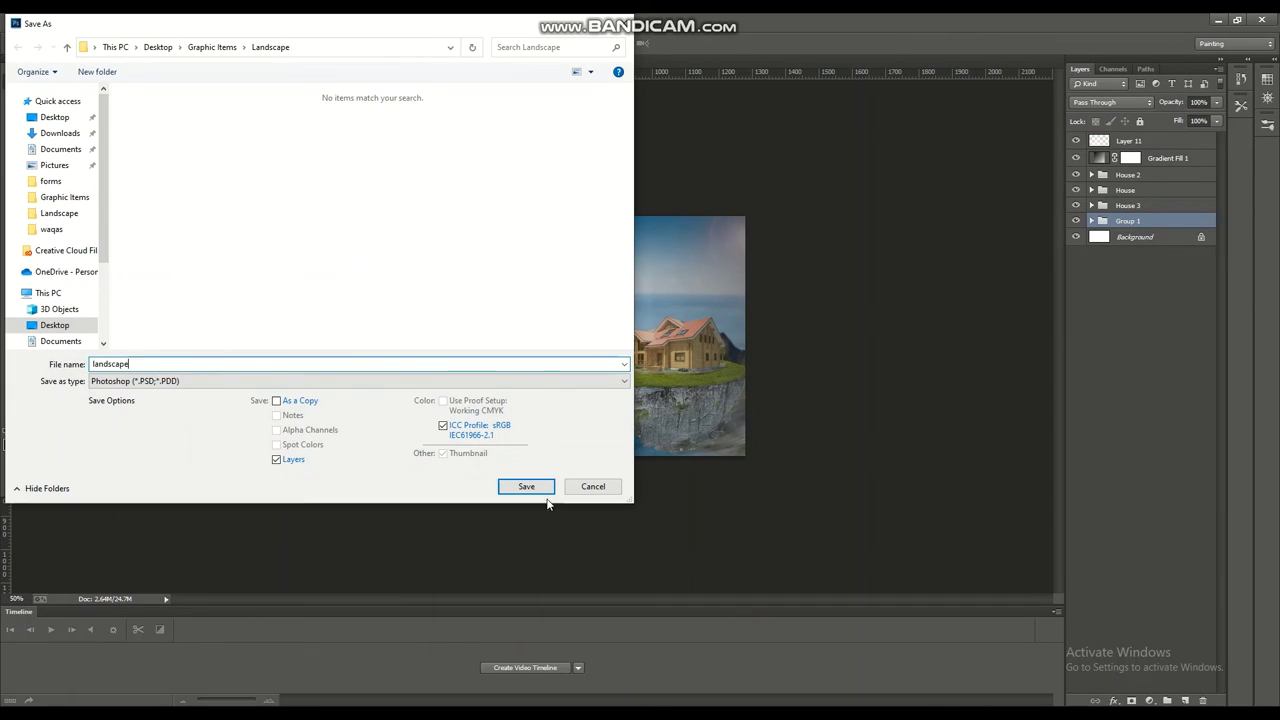
left_click(528, 487)
left_click(789, 230)
Merge the composite's layers and turn the Background into an editable layer.
left_click(1128, 141, "shift")
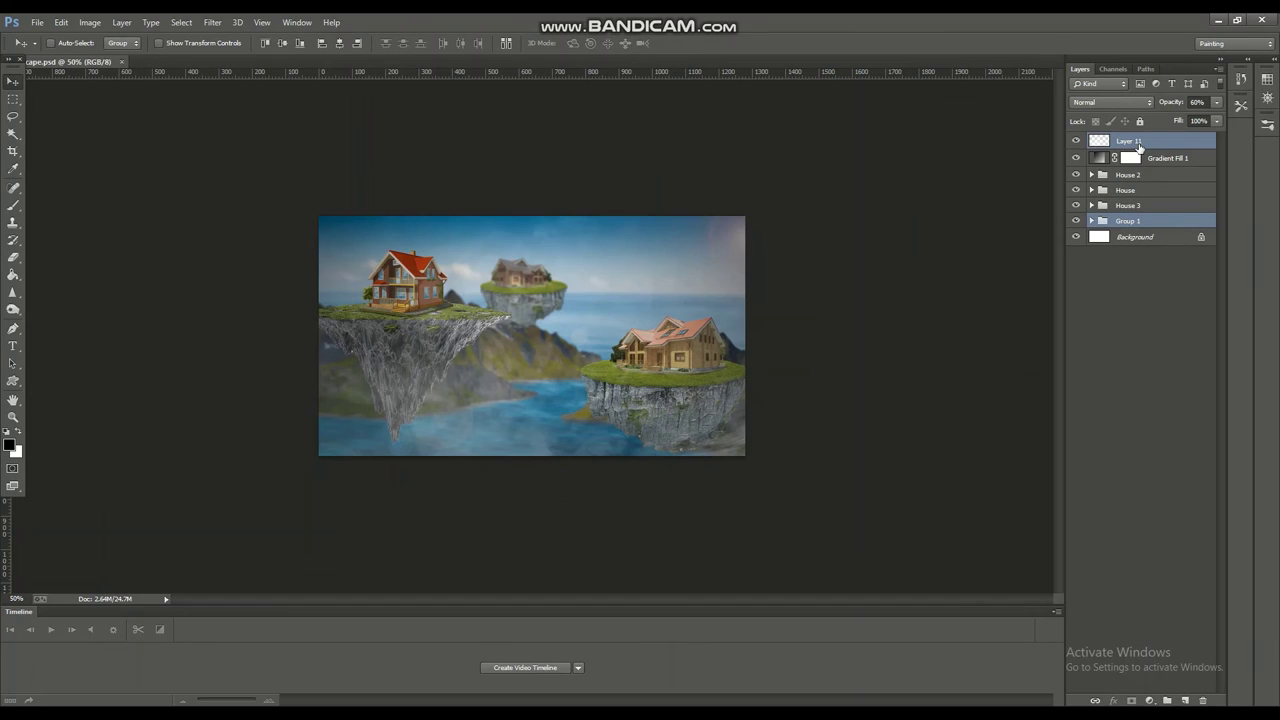
key("ctrl+e")
key("ctrl+alt+z")
key("ctrl+alt+z")
key("ctrl+alt+z")
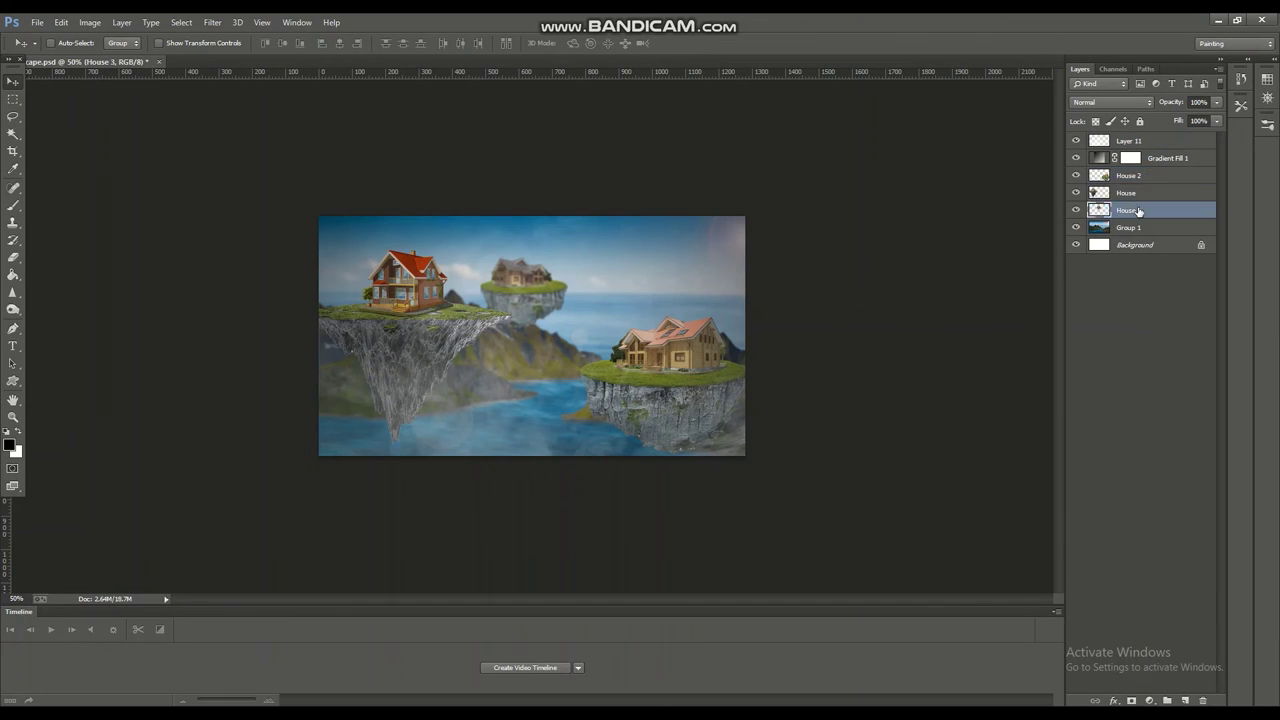
key("ctrl+alt+z")
key("ctrl+alt+z")
key("ctrl+alt+z")
key("e")
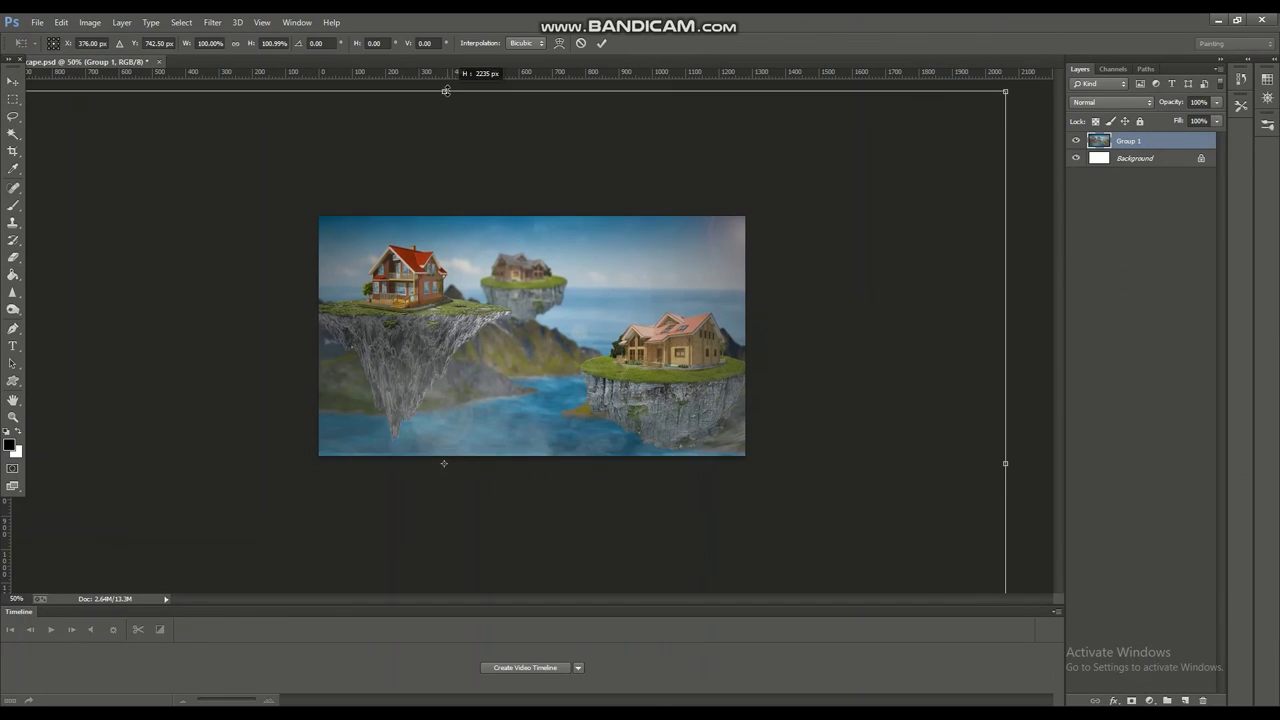
left_click(212, 22)
left_click(407, 367)
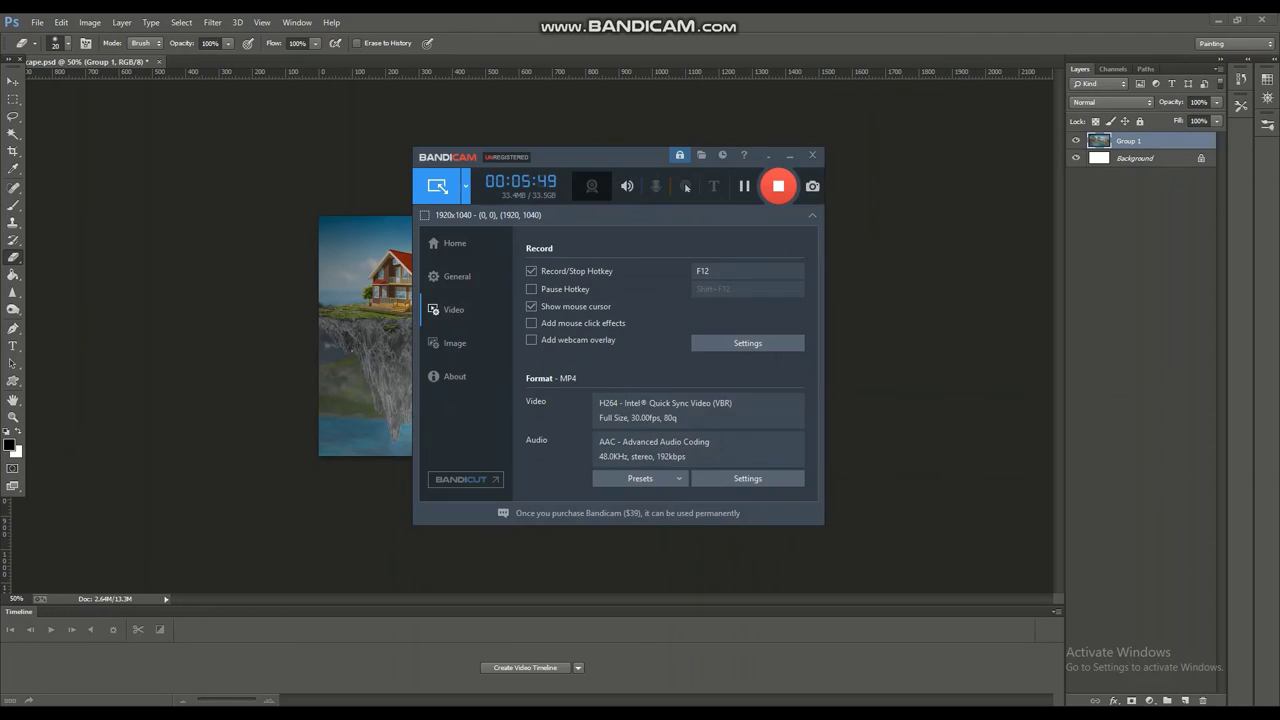
left_click(1202, 158)
Apply Film Efex: Vintage to Layer 0 with vignette 100%, brightness 21% and grain 500.
left_click(1207, 208)
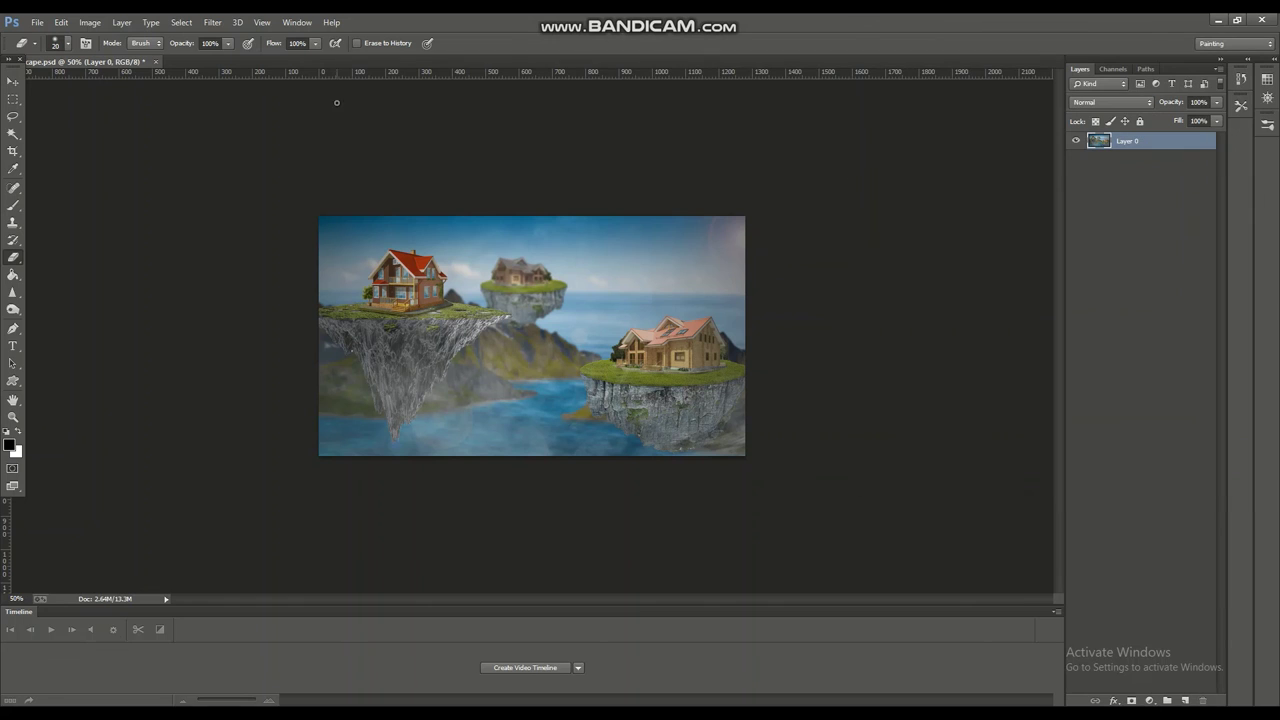
left_click(212, 22)
left_click(433, 340)
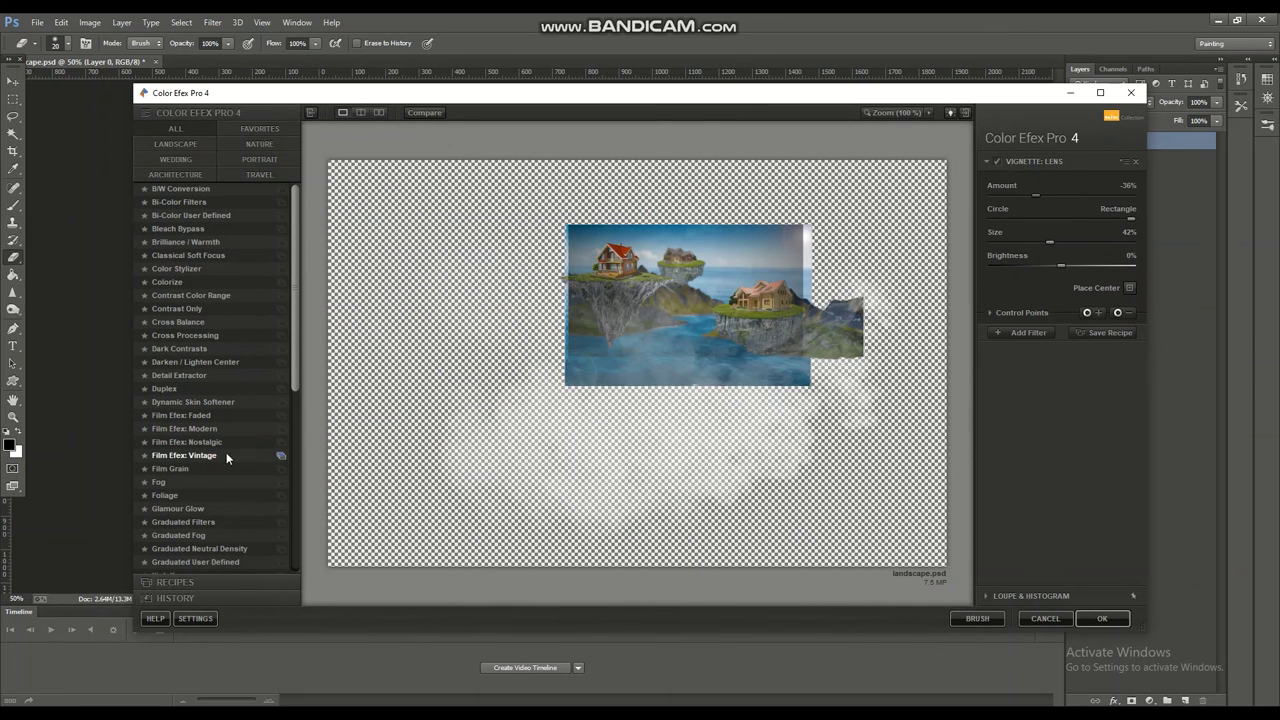
left_click(227, 457)
left_click_drag(1106, 241, 1151, 248)
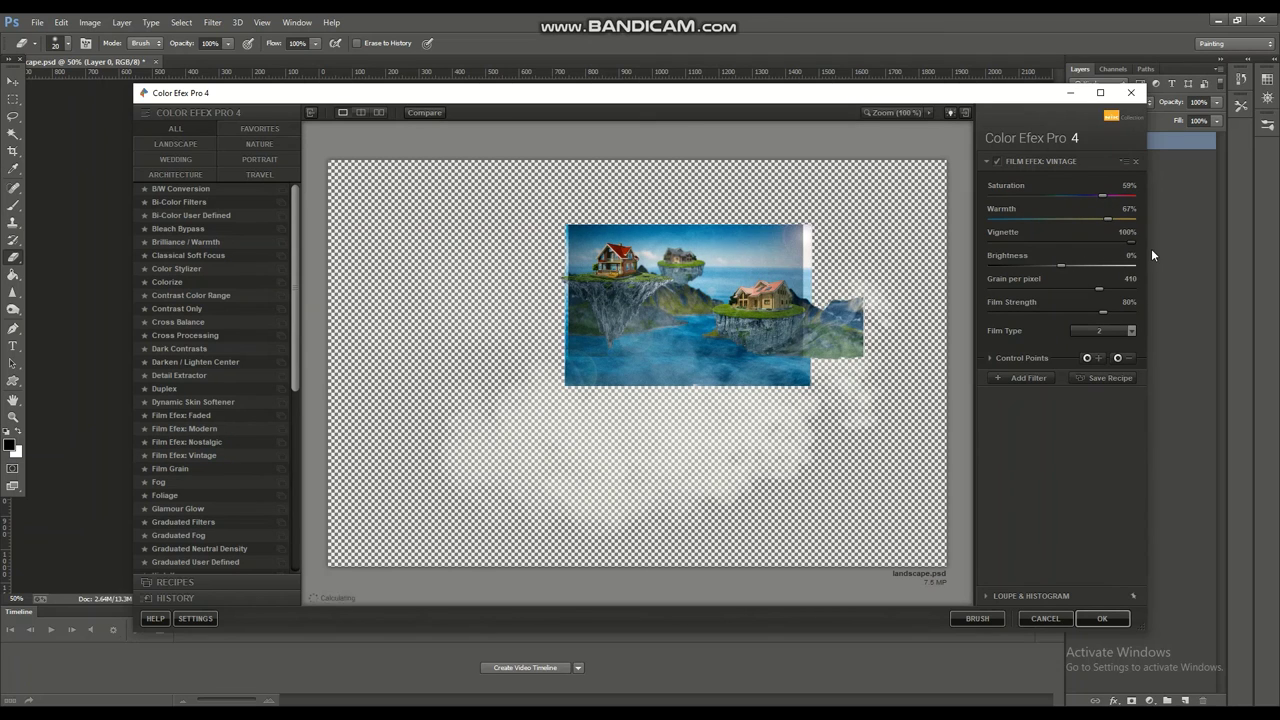
left_click_drag(1061, 264, 1135, 288)
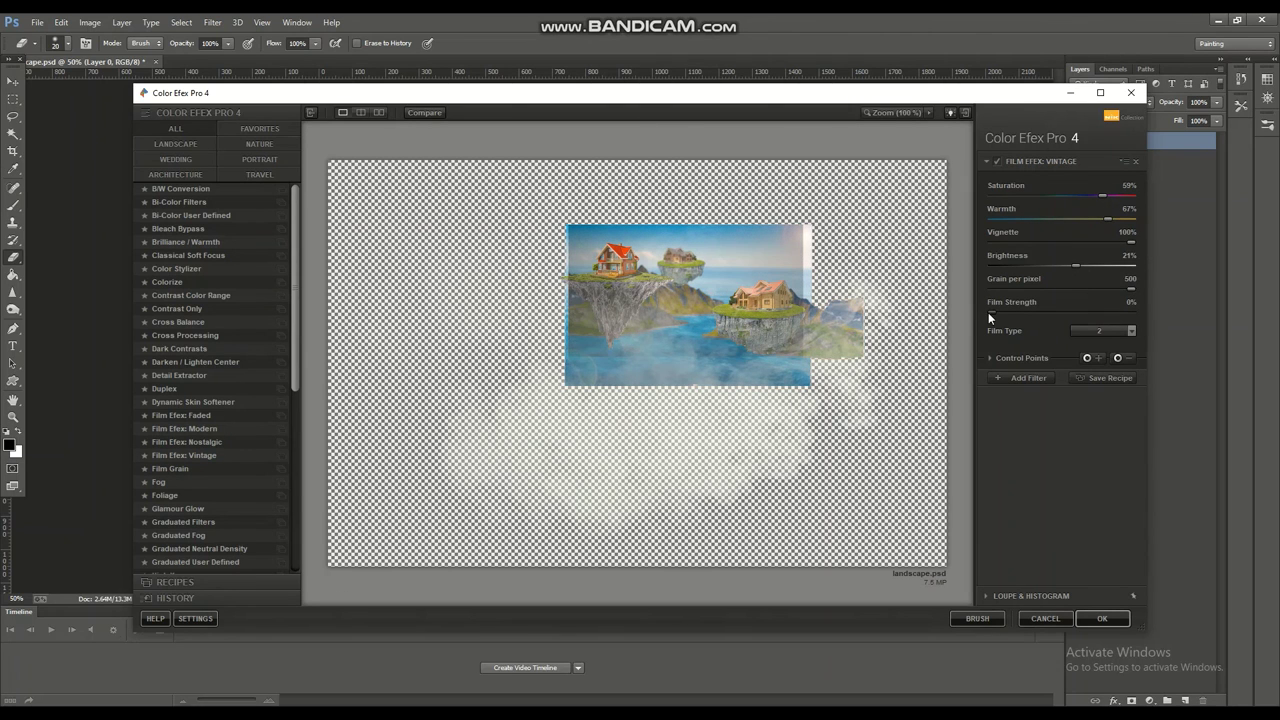
left_click(1102, 618)
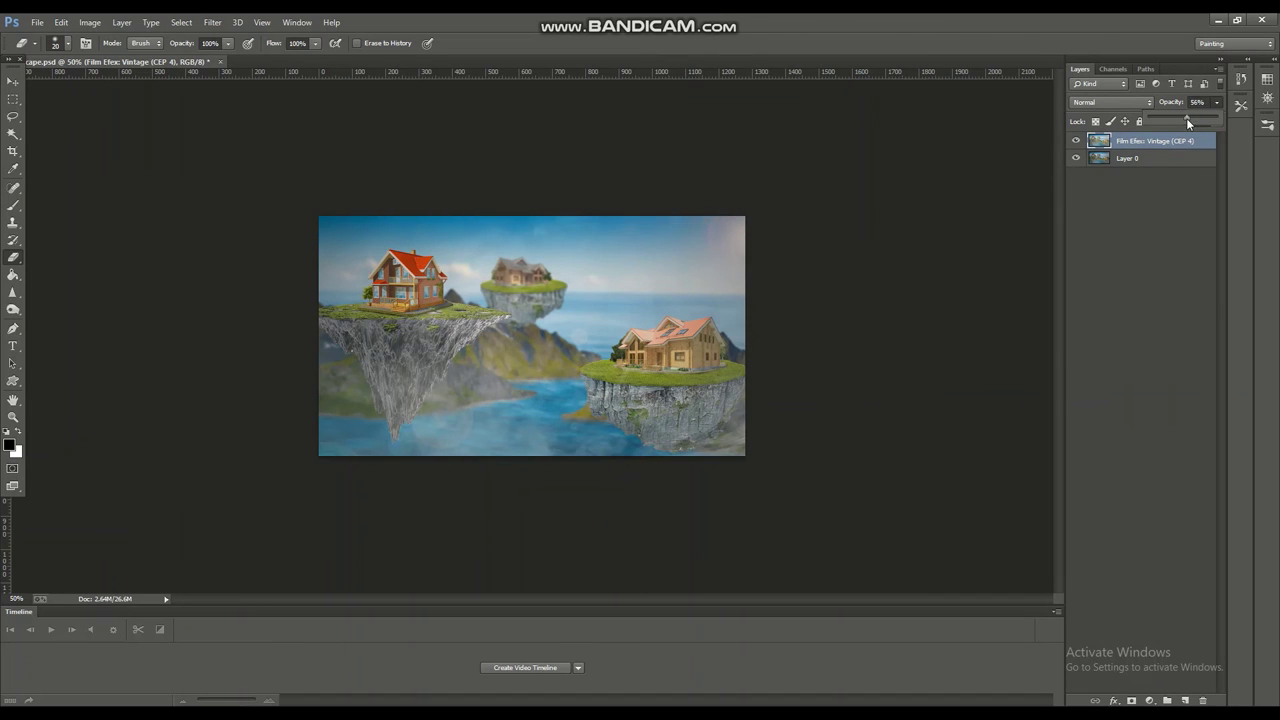
Merge the vintage layer into Layer 0 and apply Exposure +0.65 with 0.65 gamma.
key("ctrl+e")
left_click(89, 22)
left_click(270, 95)
left_click_drag(918, 240, 922, 240)
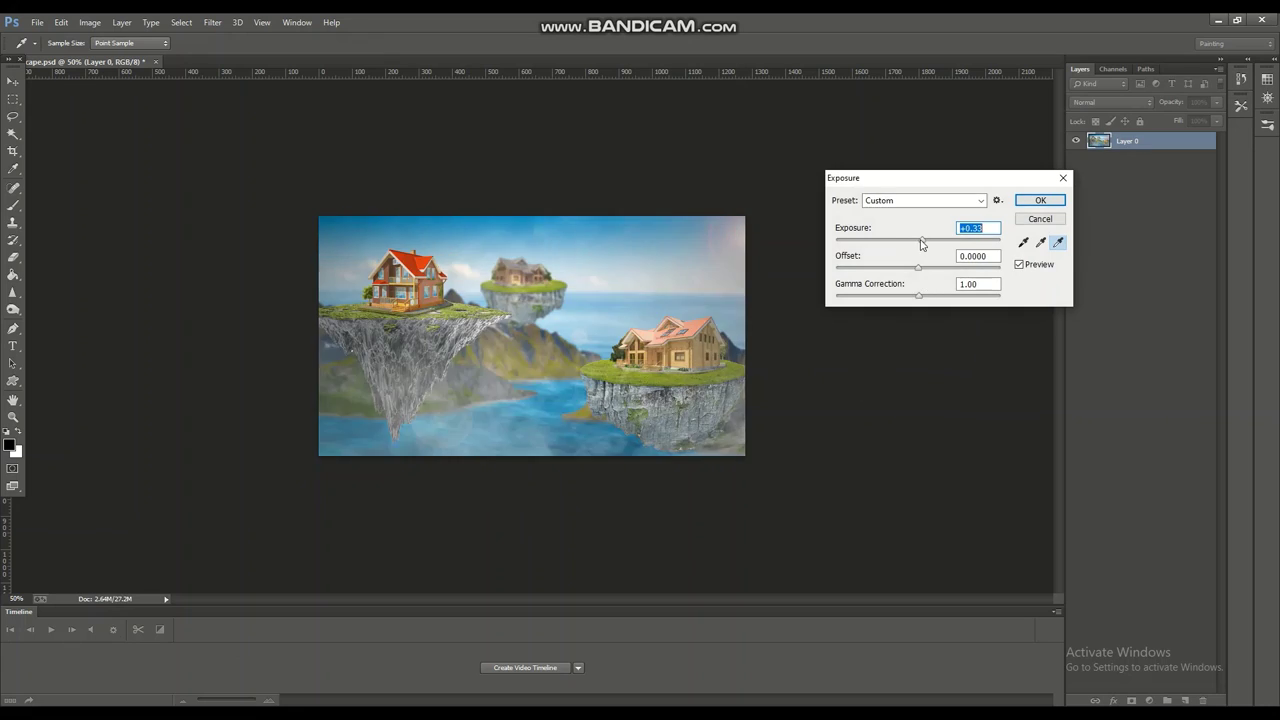
left_click_drag(918, 296, 942, 298)
left_click_drag(930, 243, 912, 268)
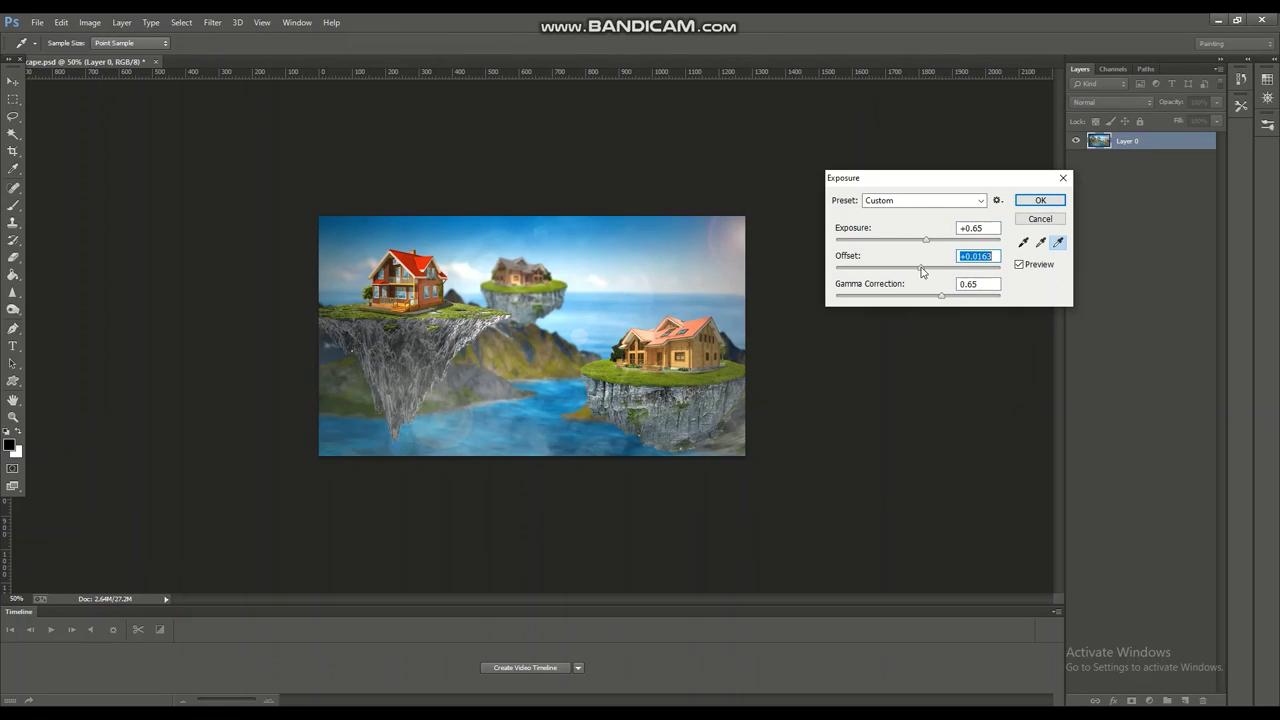
left_click(1019, 264)
left_click(1019, 264)
key("Return")
key("e")
key("ctrl+plus")
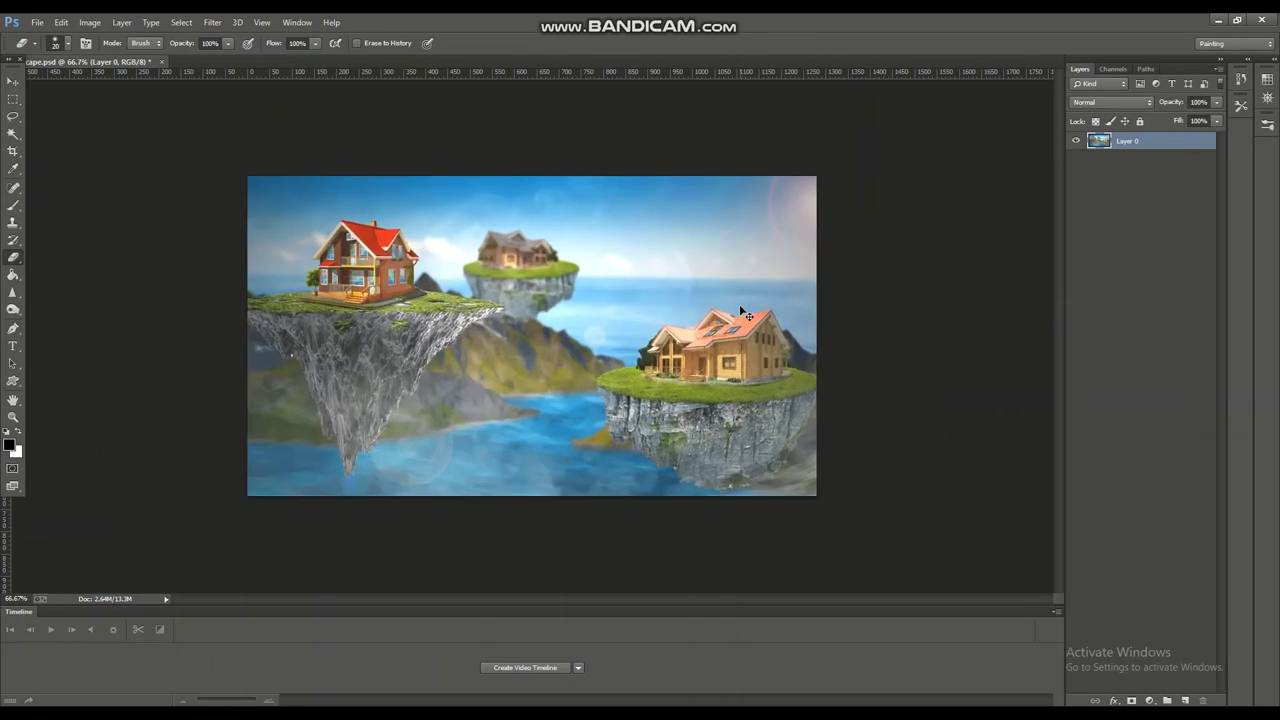